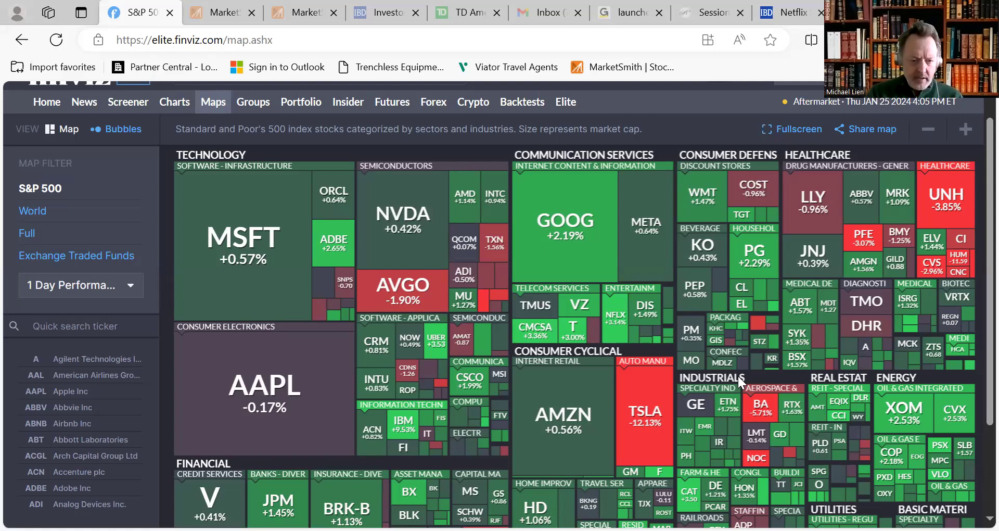
# Examine the stock lists of the software infrastructure and semiconductor groups on the S&P 500 map.
pyautogui.moveTo(349, 286)
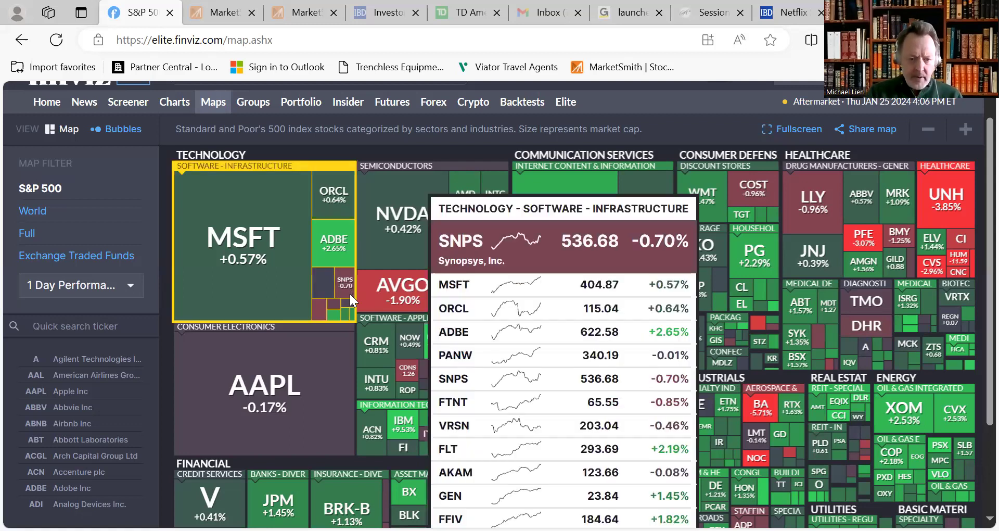
pyautogui.moveTo(413, 245)
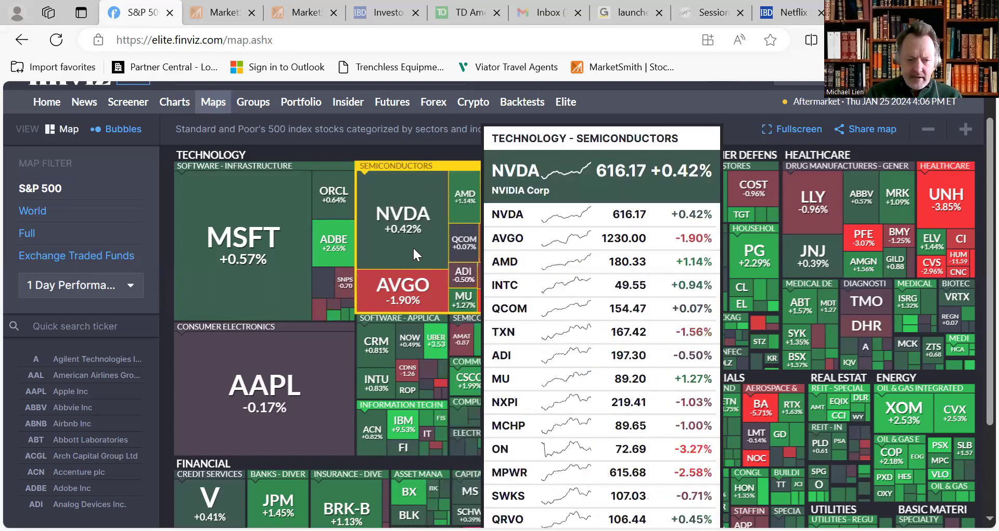
pyautogui.moveTo(583, 346)
pyautogui.moveTo(403, 318)
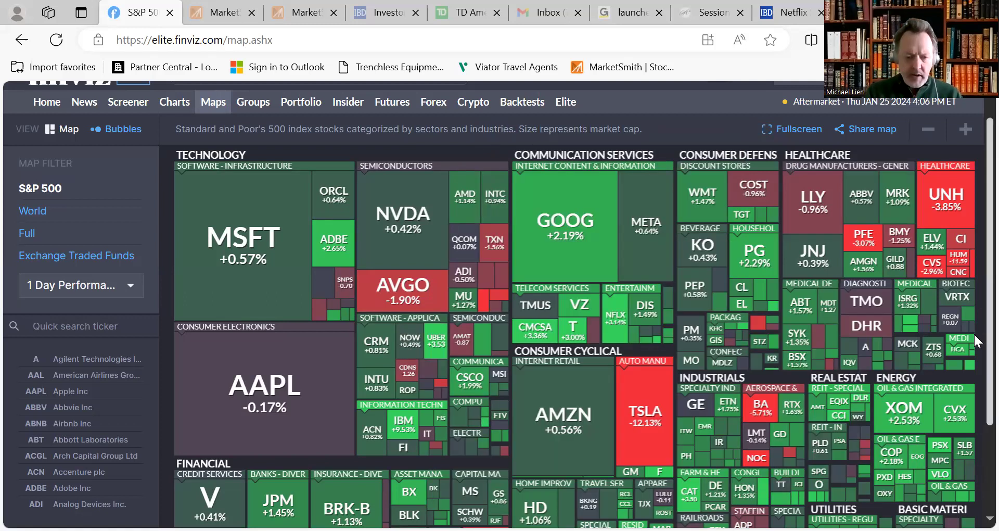
# Examine the one-day performance of all sectors across the S&P 500 map, including energy, utilities and basic materials.
pyautogui.scroll(-1, 973, 332)
pyautogui.scroll(-1, 972, 344)
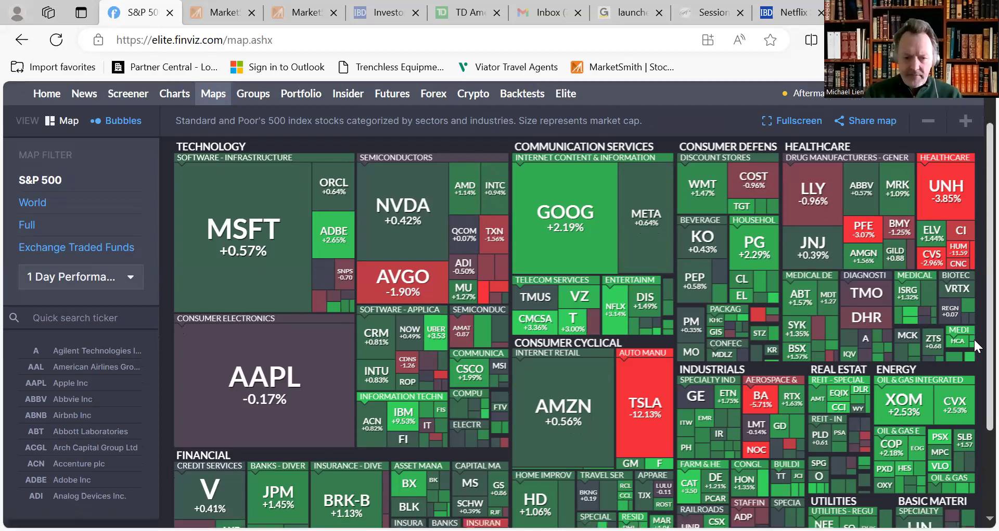
pyautogui.scroll(-1, 973, 342)
pyautogui.scroll(-1, 972, 347)
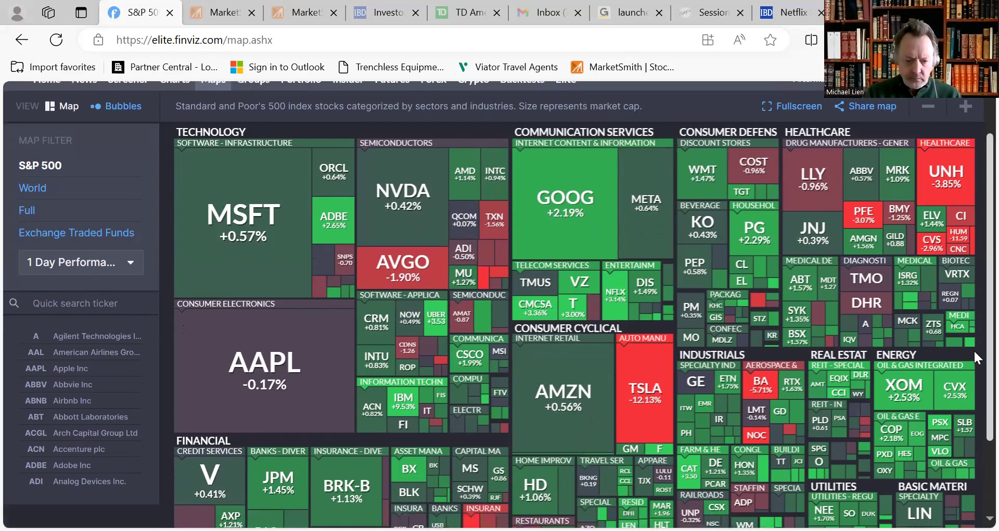
pyautogui.scroll(-1, 973, 363)
pyautogui.scroll(-1, 972, 379)
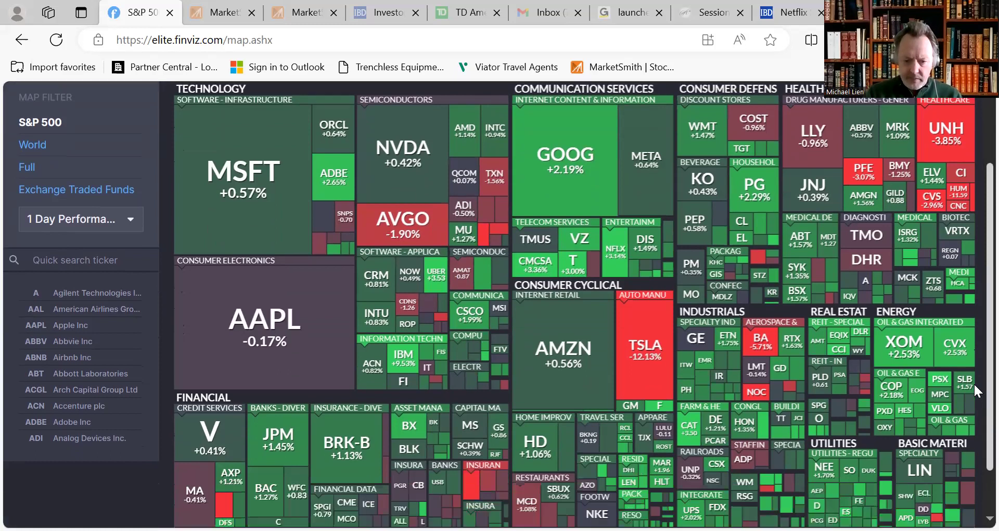
pyautogui.scroll(-1, 972, 395)
pyautogui.scroll(-1, 972, 398)
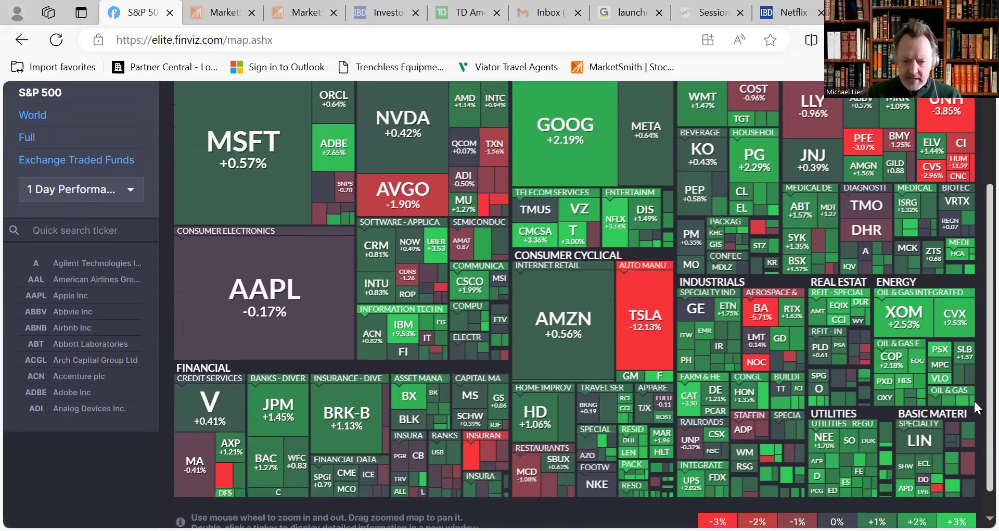
pyautogui.scroll(-2, 973, 405)
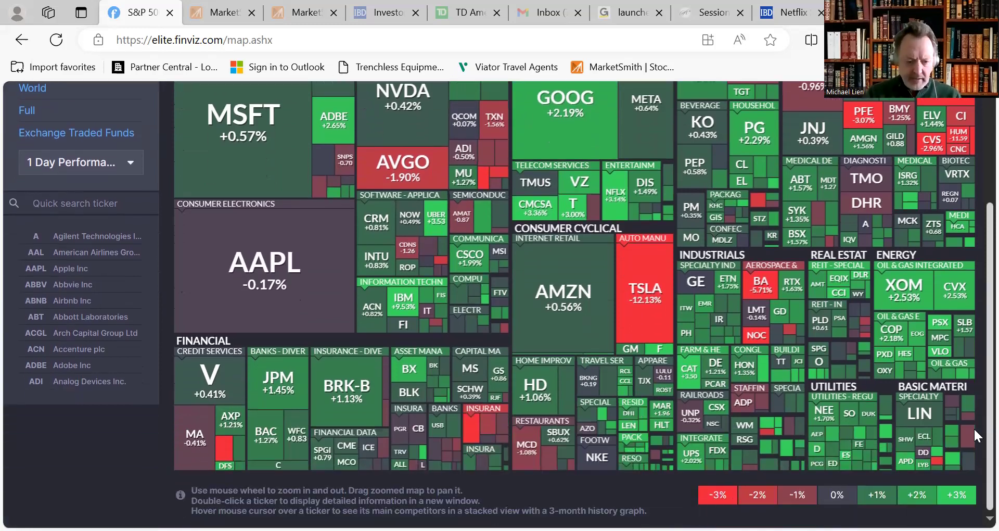
pyautogui.scroll(1, 972, 404)
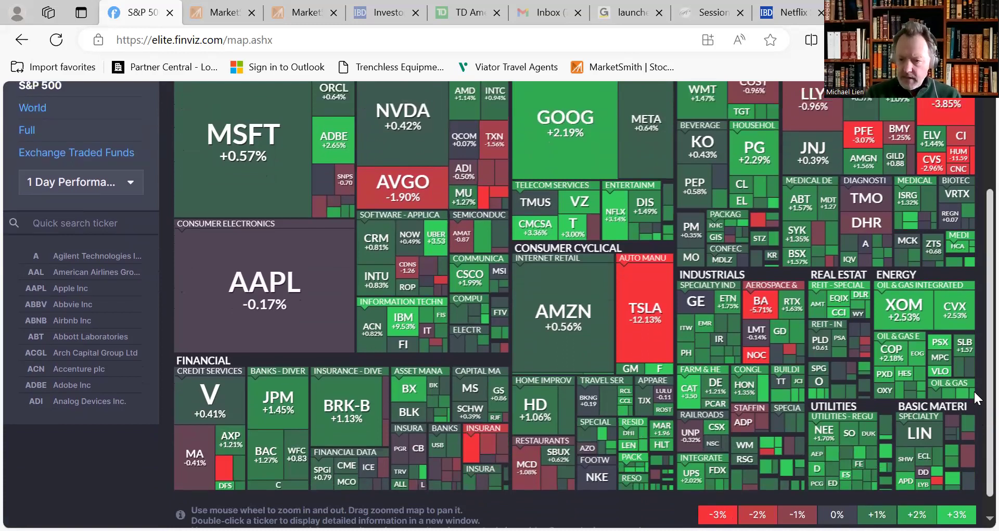
pyautogui.scroll(3, 973, 363)
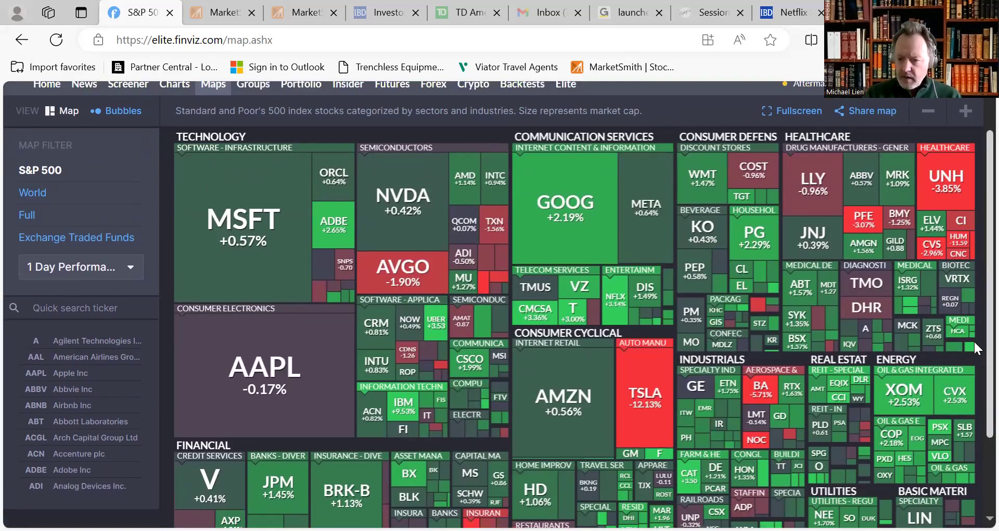
pyautogui.scroll(2, 972, 320)
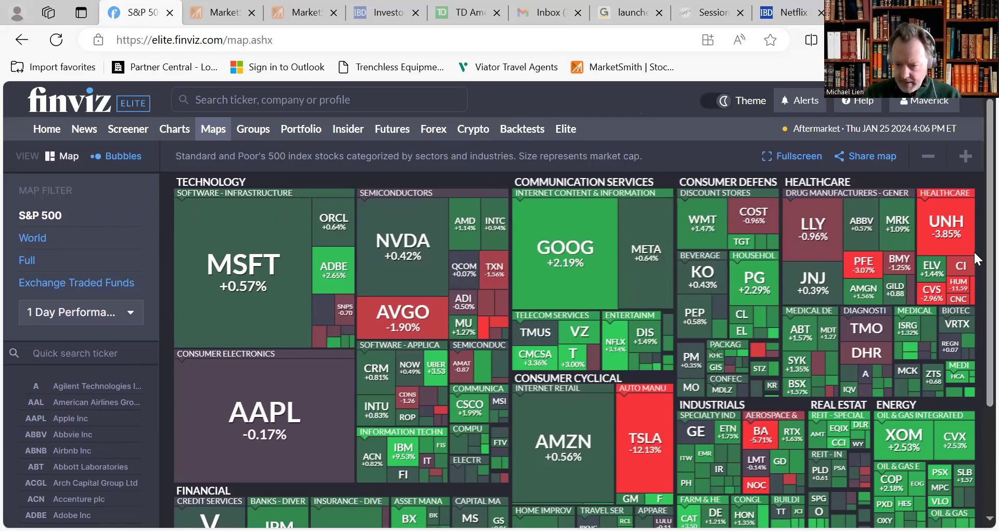
pyautogui.scroll(-2, 973, 288)
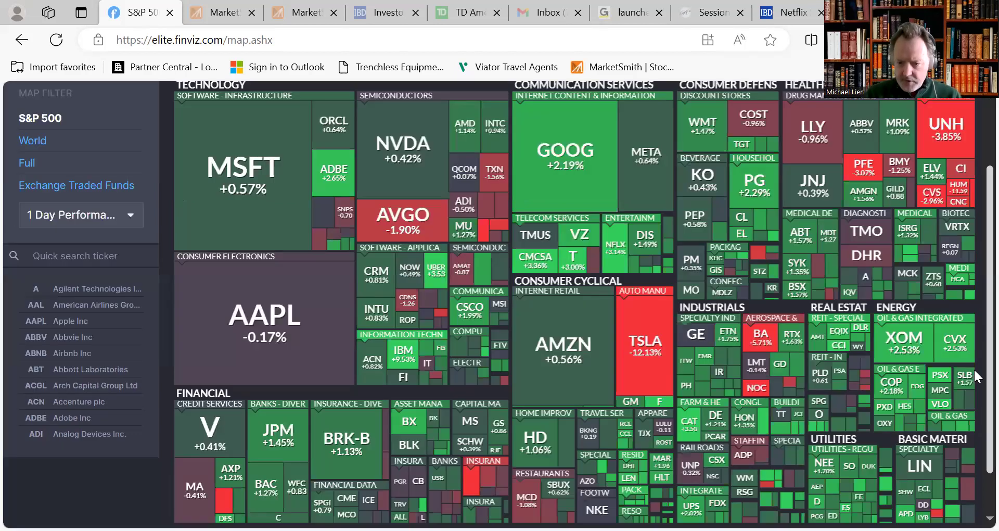
pyautogui.scroll(-1, 976, 376)
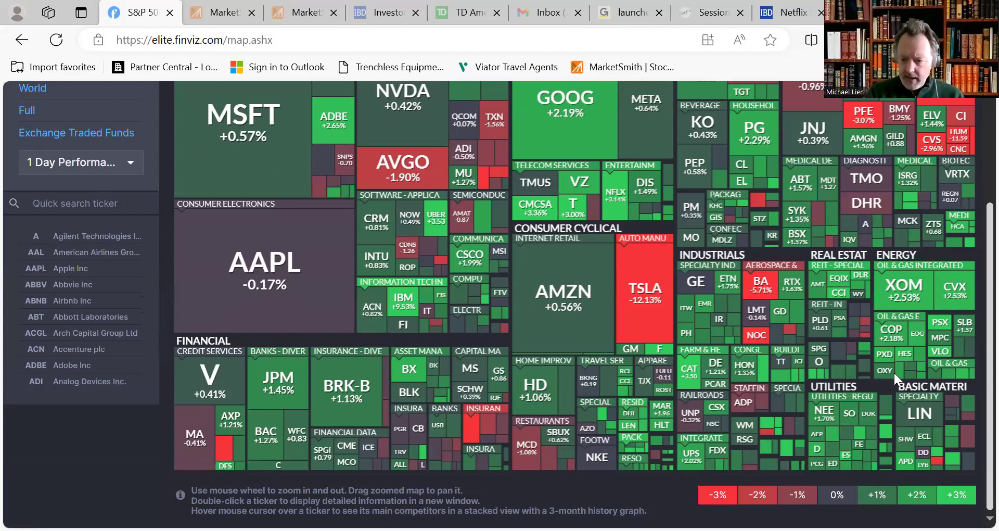
pyautogui.scroll(3, 853, 411)
pyautogui.scroll(-3, 973, 359)
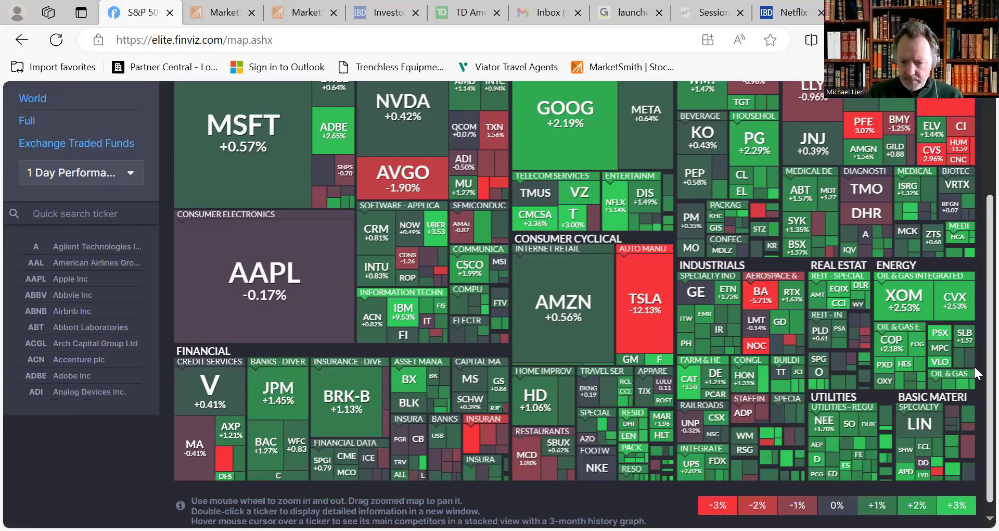
pyautogui.scroll(-1, 976, 376)
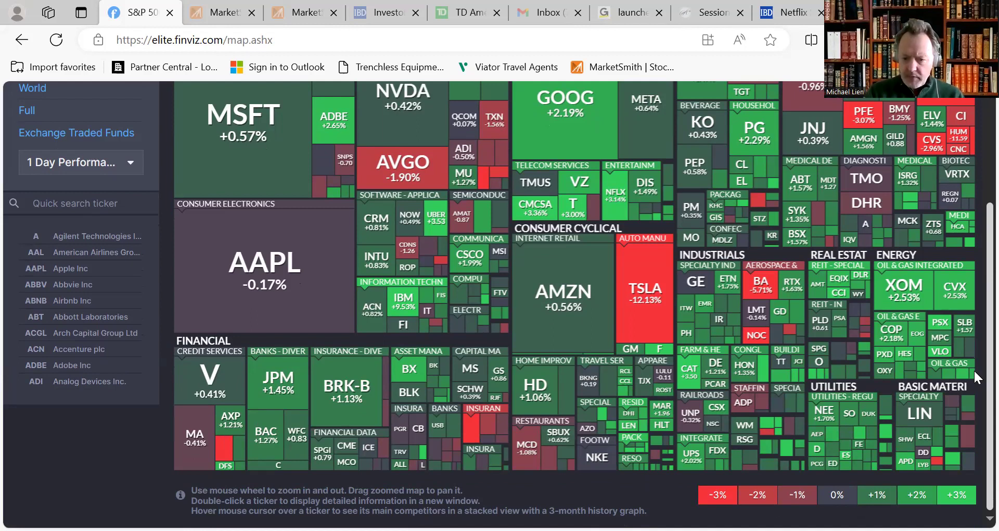
pyautogui.moveTo(890, 333)
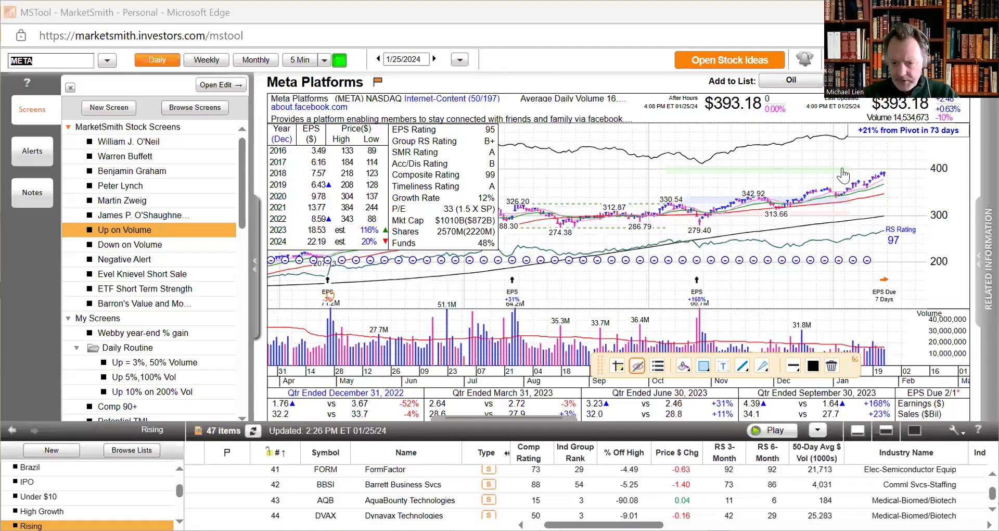
# Replace the Meta Platforms symbol with UUP to load the US dollar bullish fund's daily chart.
pyautogui.moveTo(754, 186)
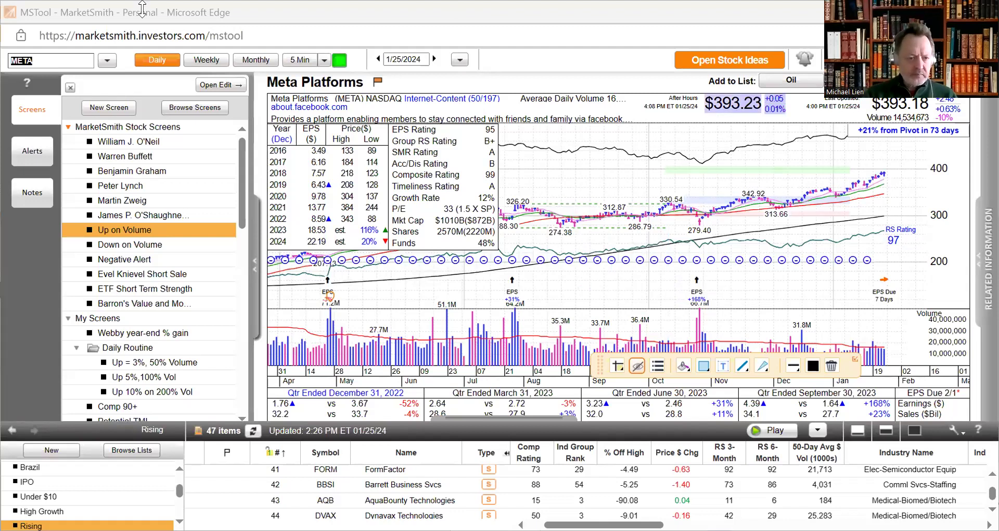
pyautogui.click(61, 61)
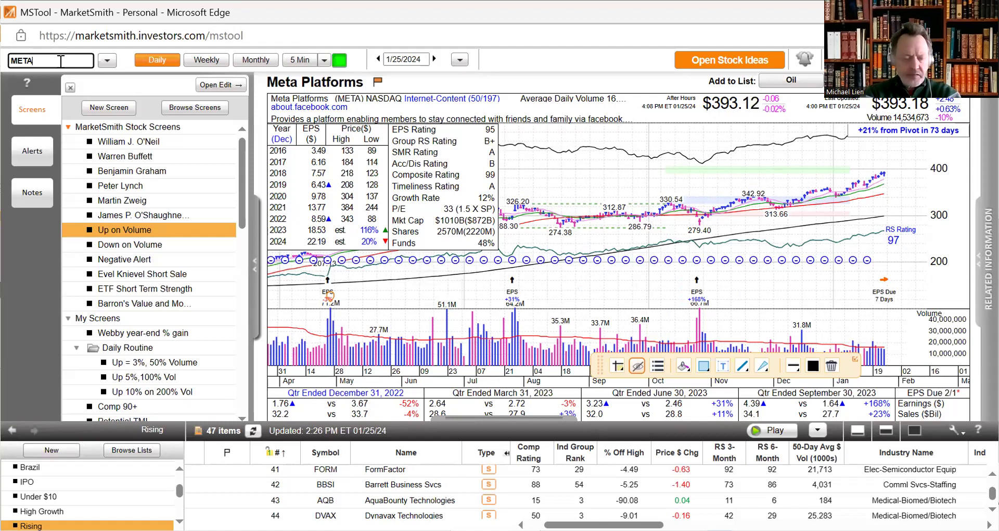
pyautogui.press('BackSpace')
pyautogui.press('BackSpace')
pyautogui.press('BackSpace')
pyautogui.press('BackSpace')
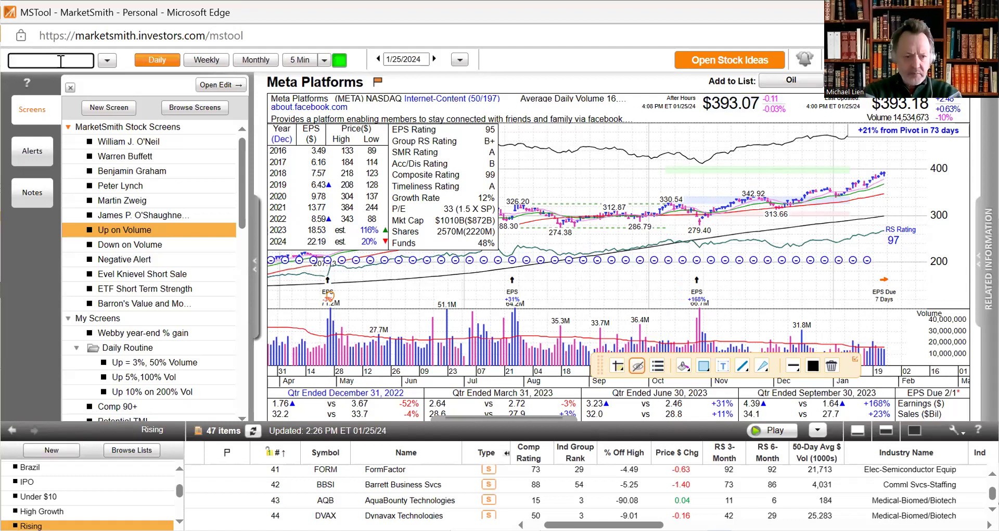
pyautogui.write('UU')
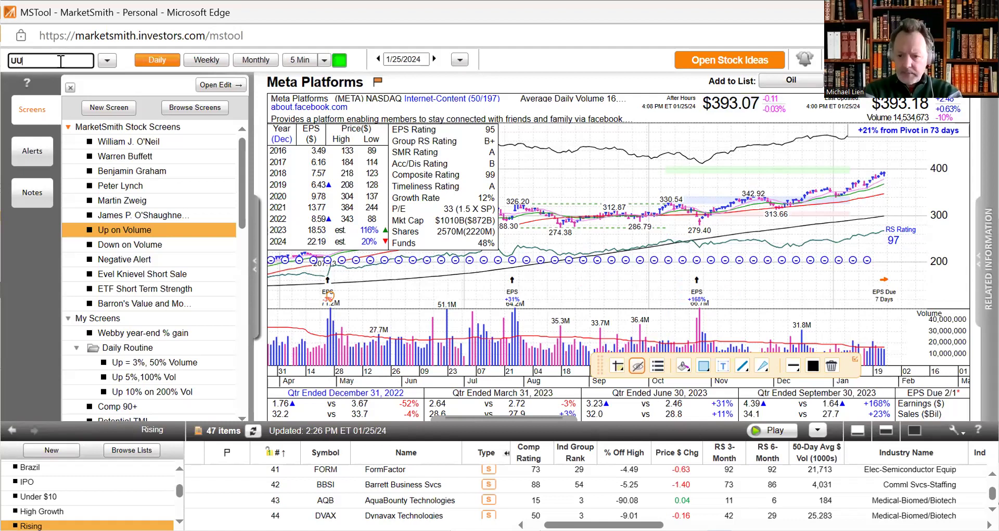
pyautogui.write('P')
pyautogui.press('Return')
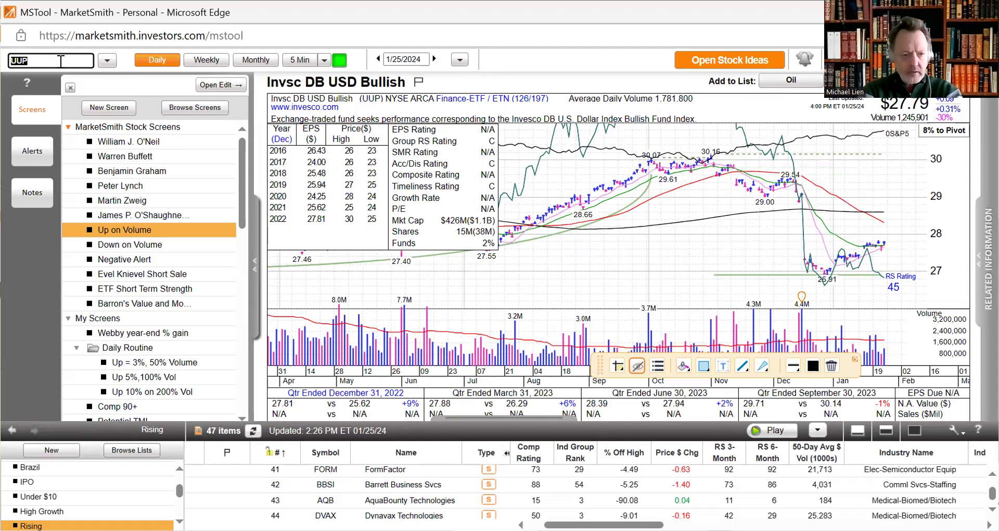
# Load the daily charts of the silver fund SLV and the gold fund GLD.
pyautogui.write('SL')
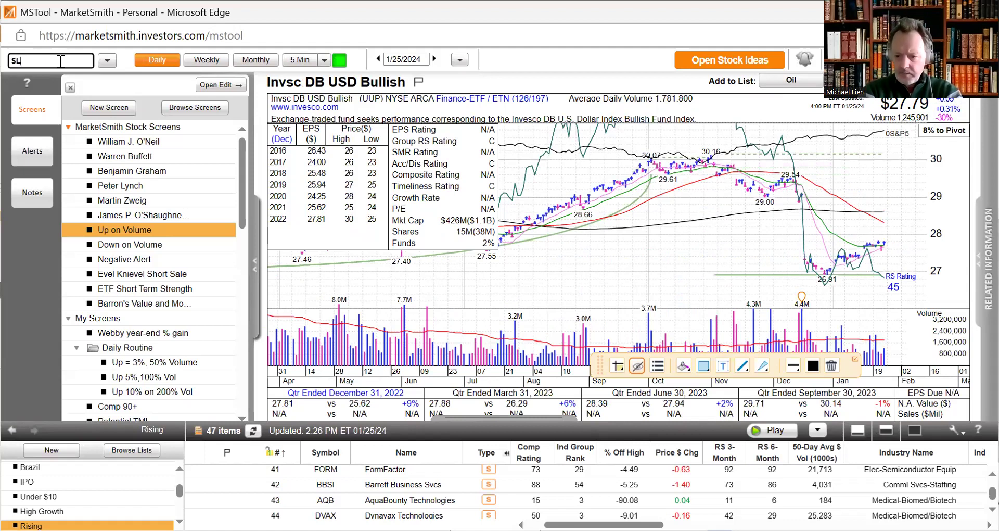
pyautogui.write('V')
pyautogui.press('Return')
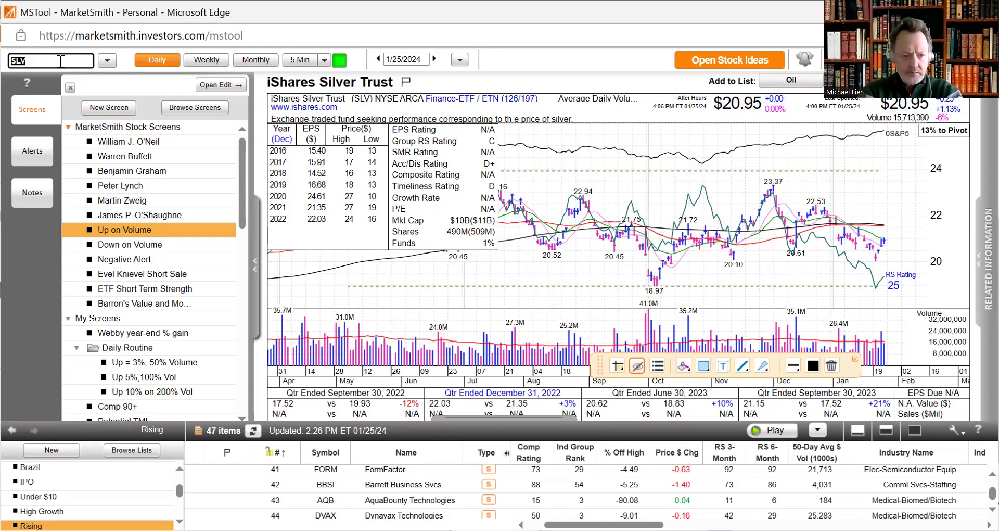
pyautogui.write('GLD')
pyautogui.press('Return')
# Load the daily chart of Ero Copper using its symbol ERO.
pyautogui.write('L')
pyautogui.press('BackSpace')
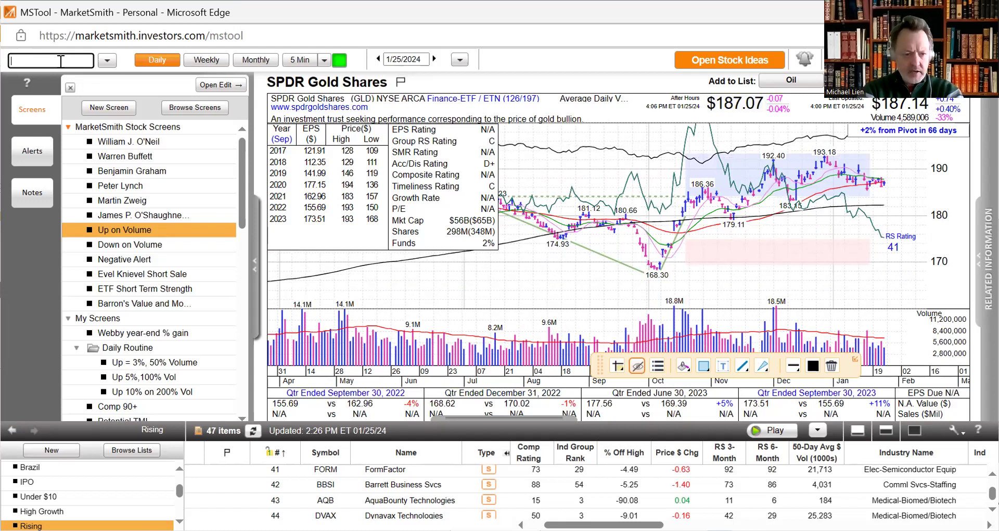
pyautogui.write('E')
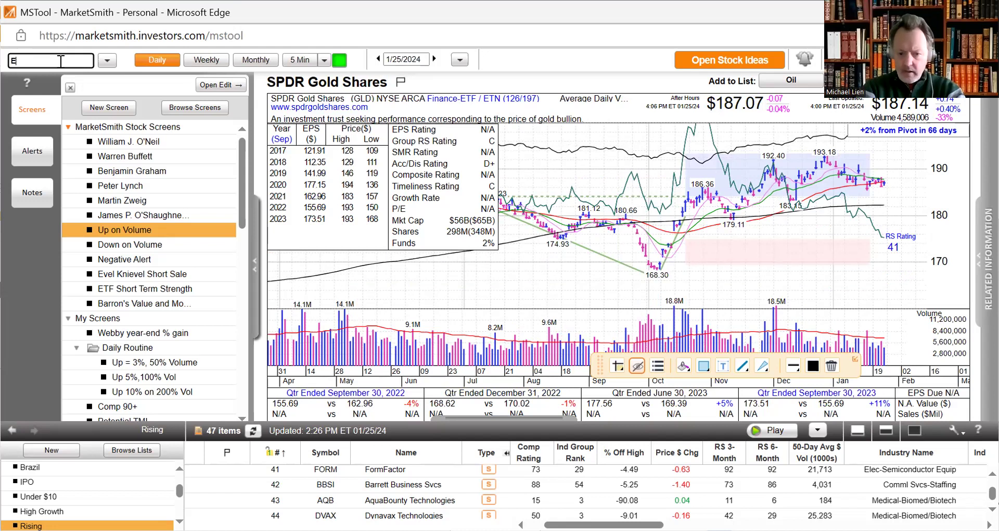
pyautogui.write('RO')
pyautogui.press('Return')
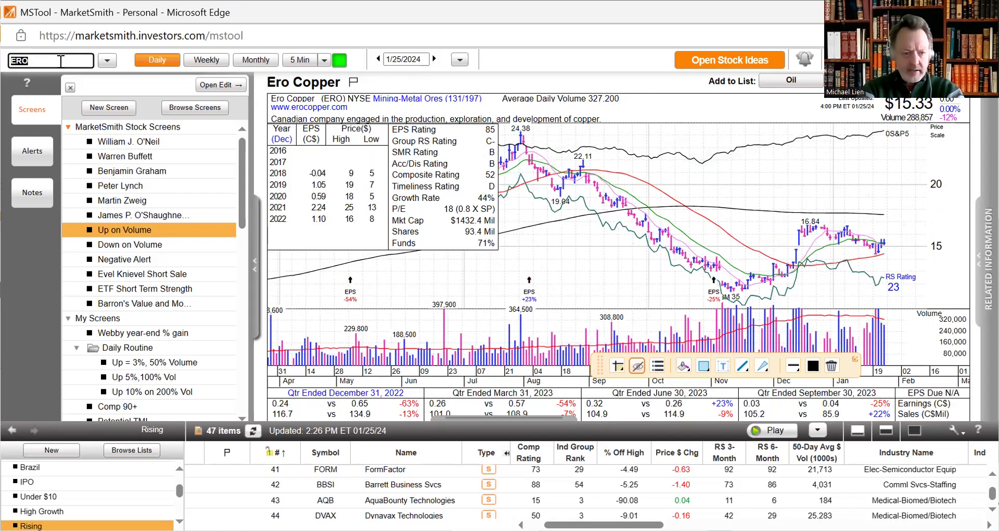
# Load the daily charts of the copper miners Southern Copper (SCCO) and Freeport-McMoRan (FCX).
pyautogui.write('S')
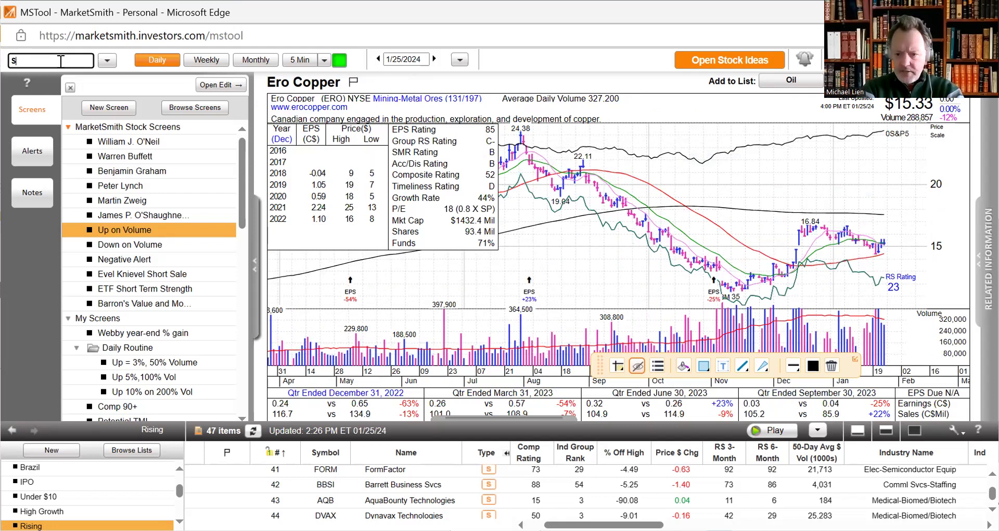
pyautogui.write('CCO')
pyautogui.press('Return')
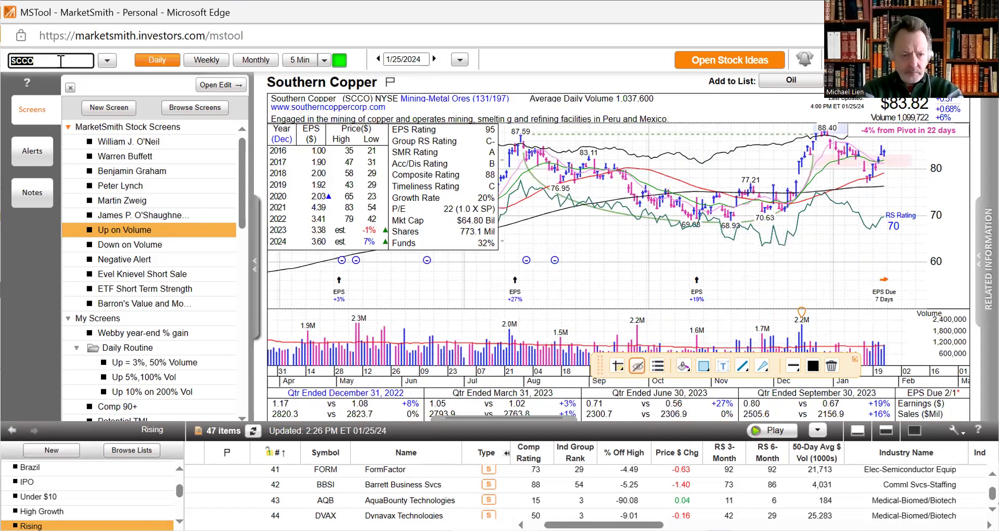
pyautogui.write('FCX')
pyautogui.press('Return')
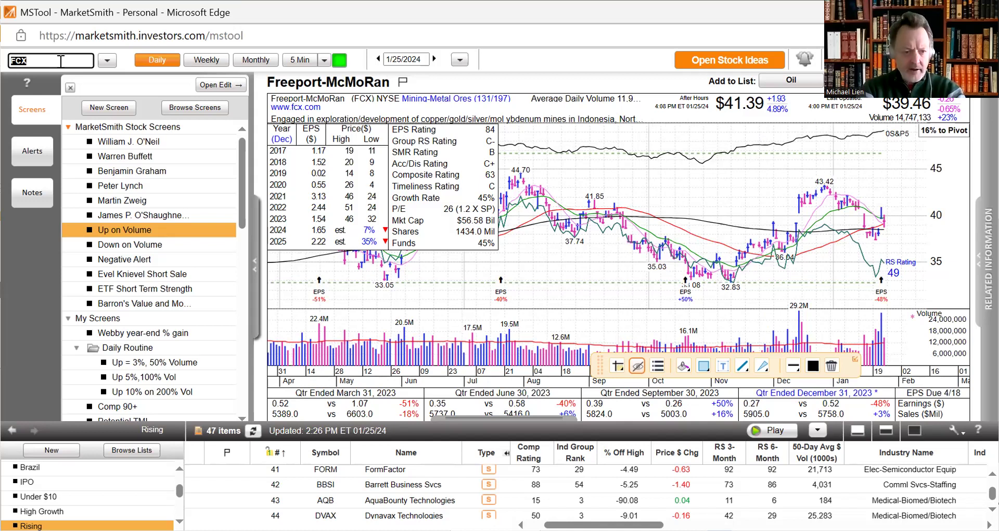
# Load the daily charts of the metal ore miners Vale (VALE) and Rio Tinto (RIO).
pyautogui.write('VA')
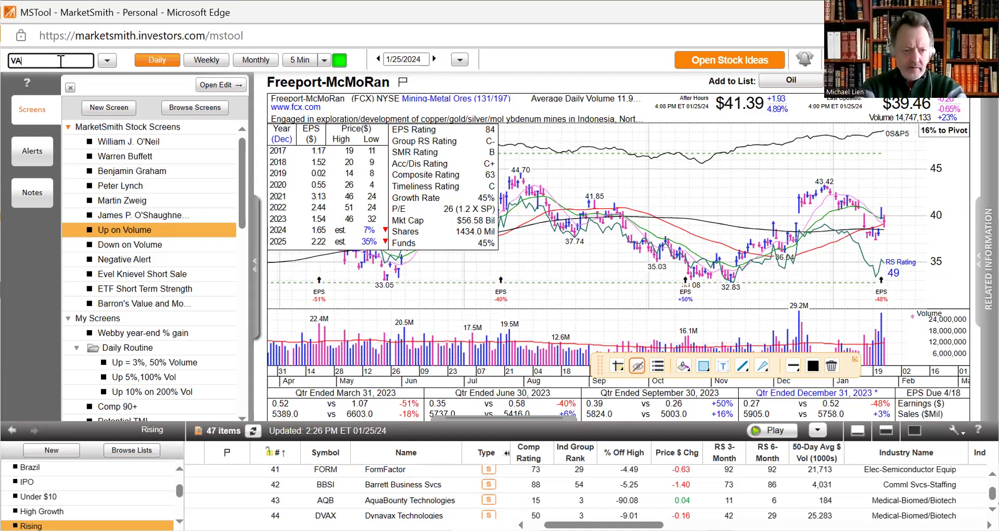
pyautogui.write('LE')
pyautogui.press('Return')
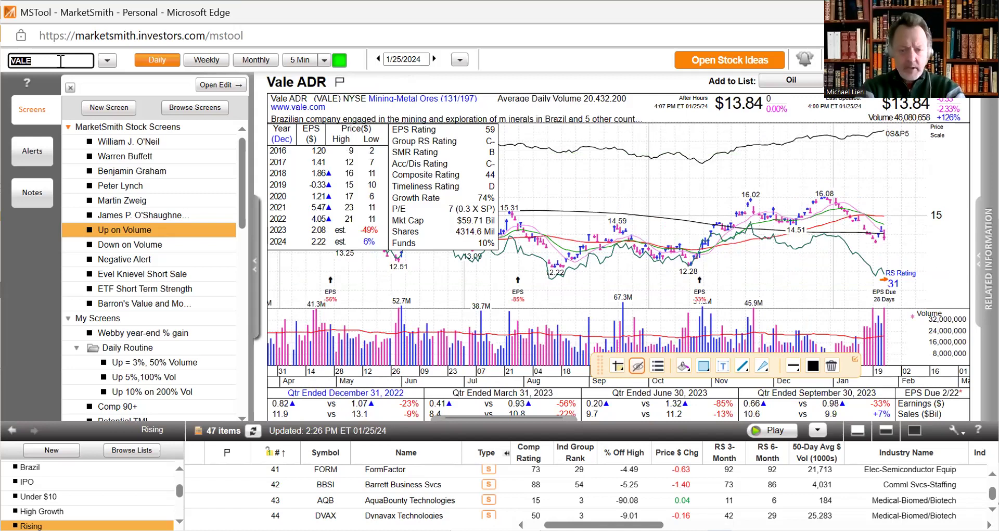
pyautogui.write('RIO')
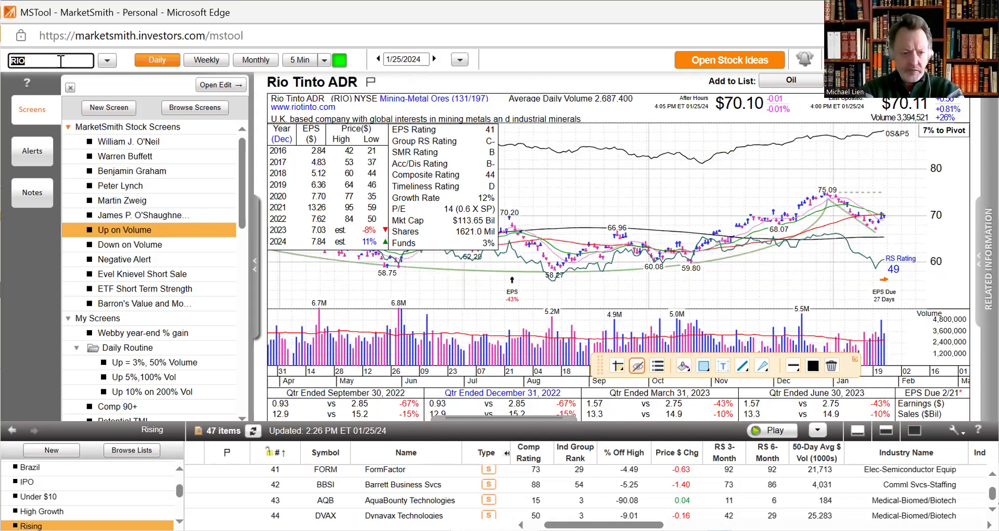
# Load the daily chart of BHP Group (BHP), followed by the 10-year Treasury note yield index (0TNX).
pyautogui.write('B')
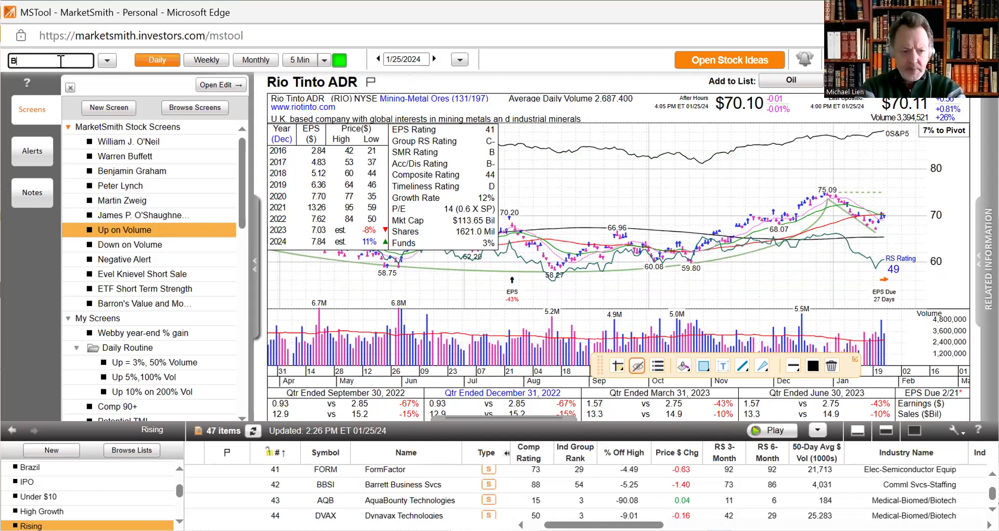
pyautogui.write('HP')
pyautogui.press('Return')
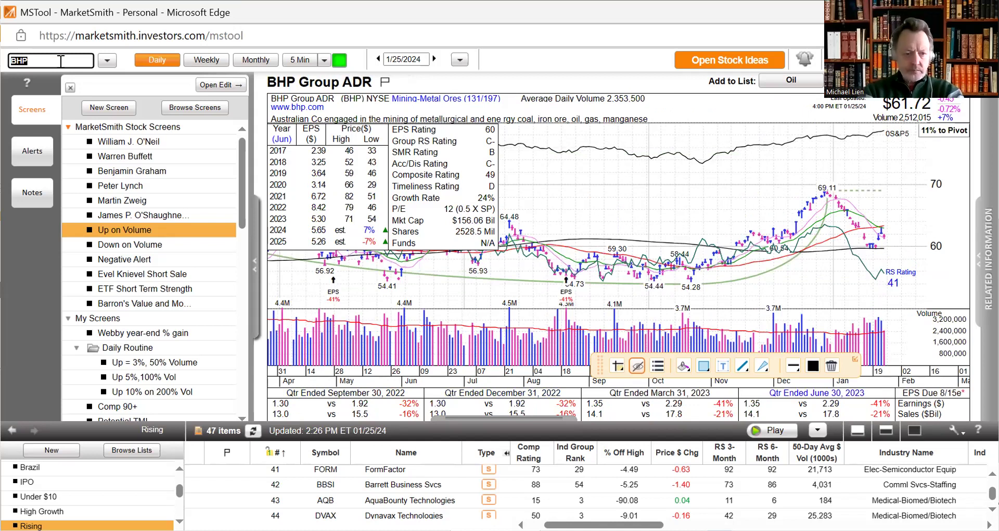
pyautogui.write('0TNX')
pyautogui.press('Return')
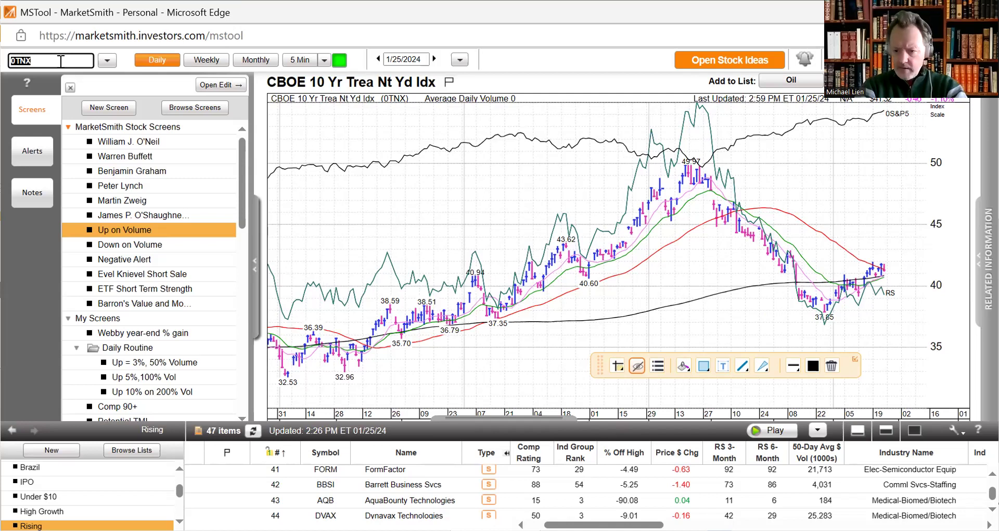
# Load the daily chart of ProShares UltraShort 20+ (TBT), followed by the 10-year Treasury note yield index (0TNX).
pyautogui.write('TBT')
pyautogui.press('Return')
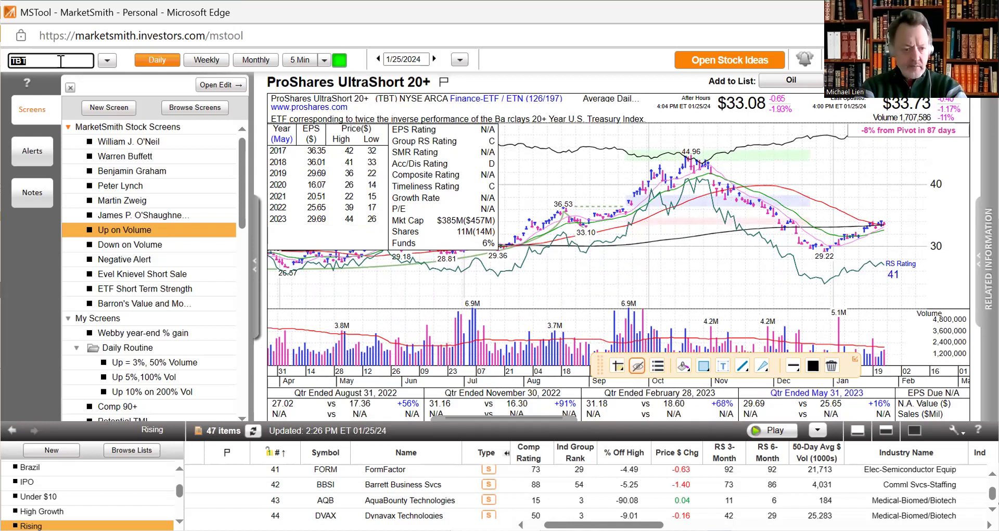
pyautogui.write('O')
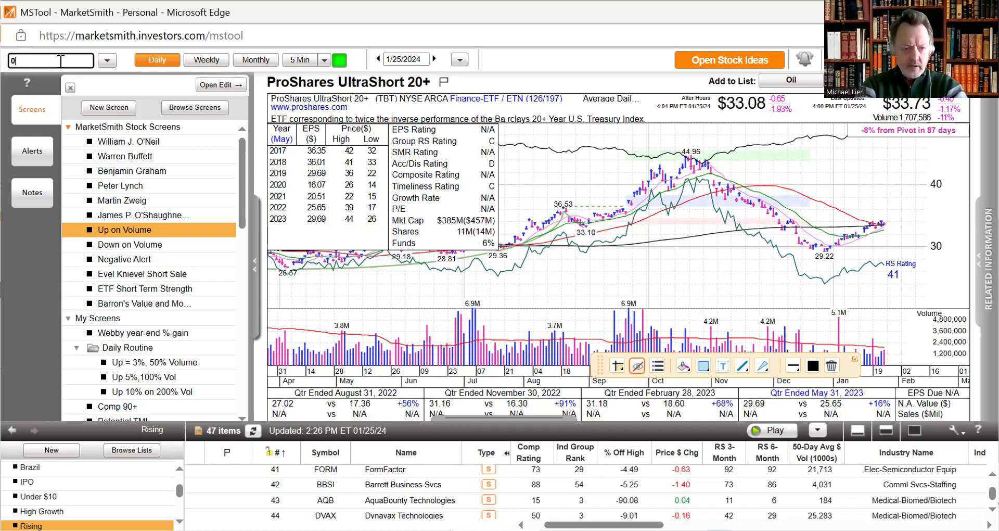
pyautogui.write('TNX')
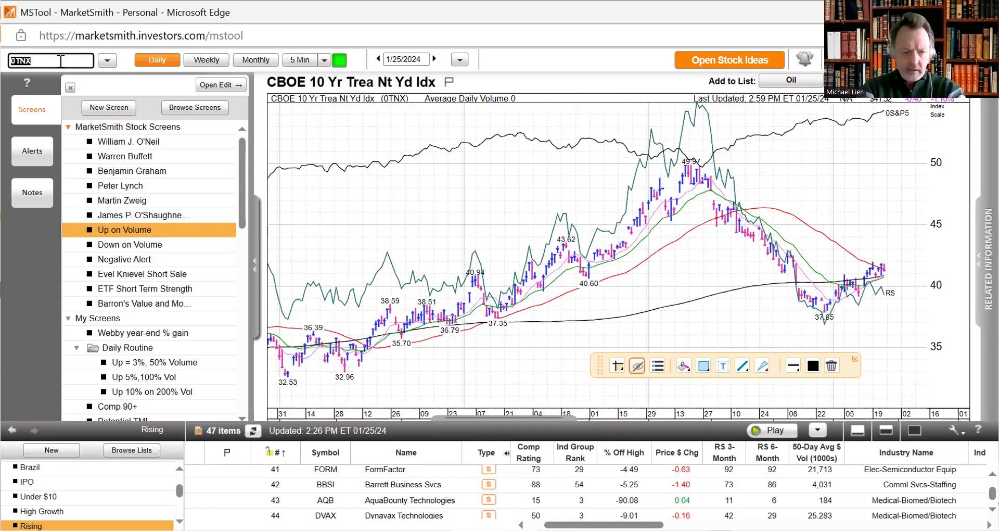
# Load the daily chart of the CBOE Volatility Index using its symbol 0VIX.
pyautogui.write('0VIX')
pyautogui.press('Return')
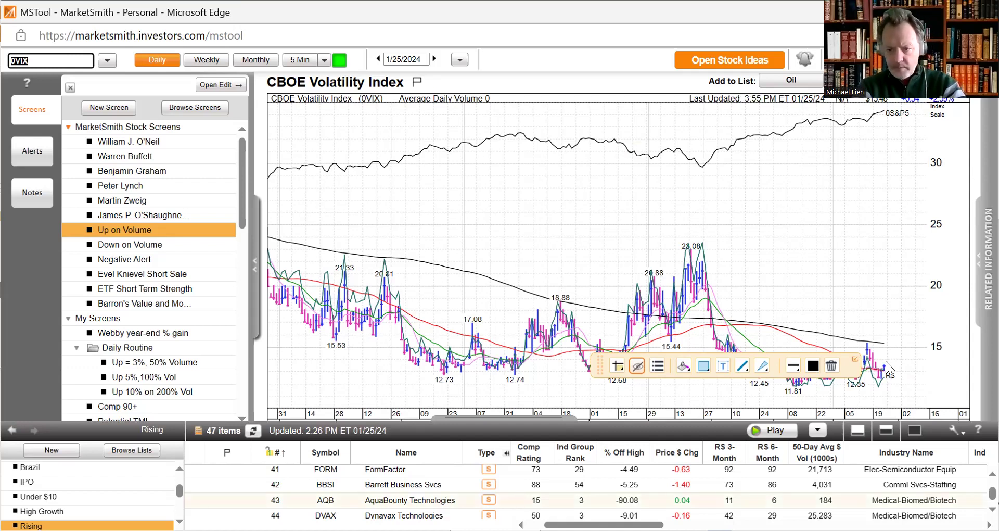
pyautogui.click(762, 365)
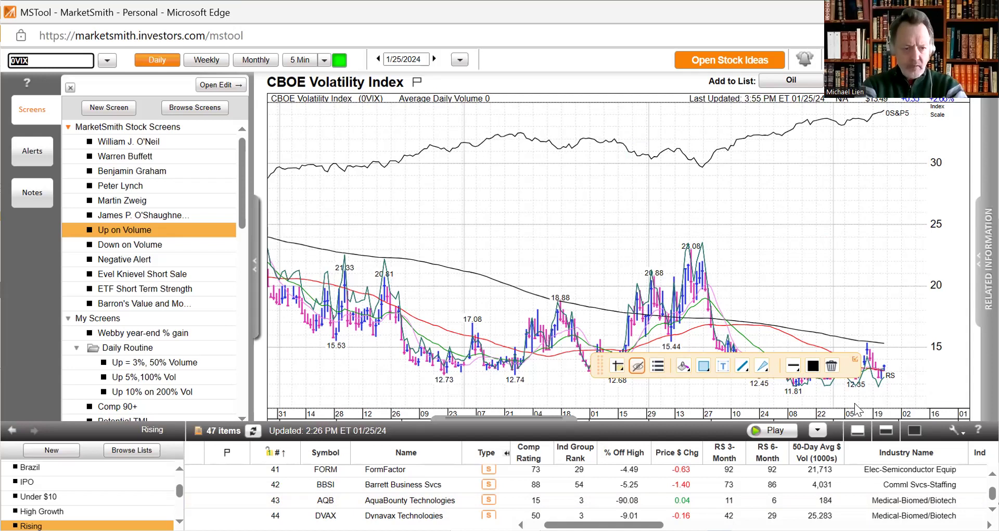
# Load the daily charts of the S&P 500 ETF (SPY) and its equal-weight counterpart (RSP).
pyautogui.write('SPY')
pyautogui.press('Return')
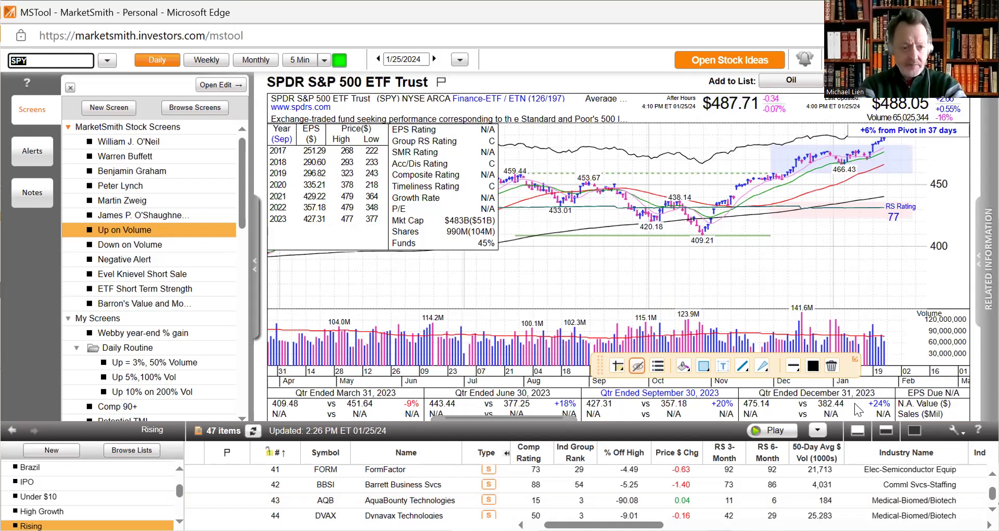
pyautogui.write('R')
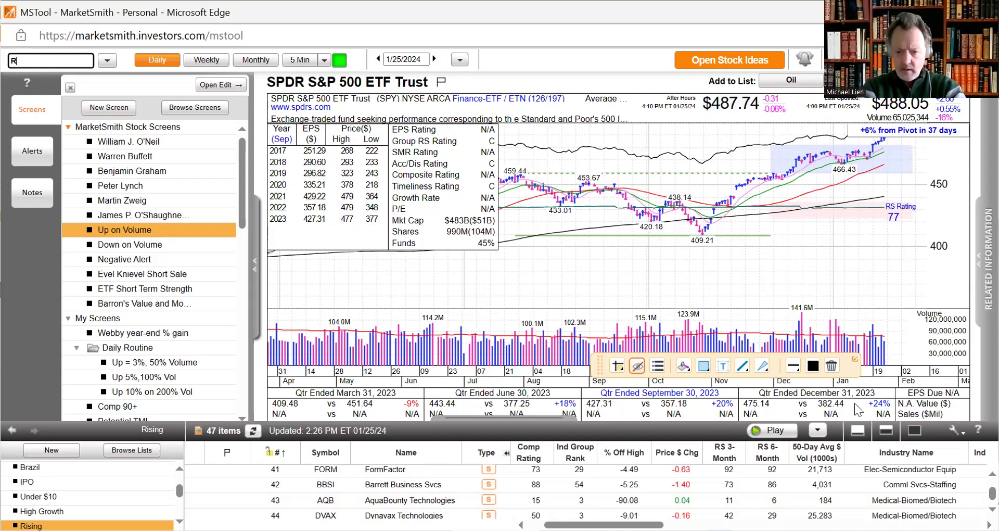
pyautogui.write('SP')
pyautogui.press('Return')
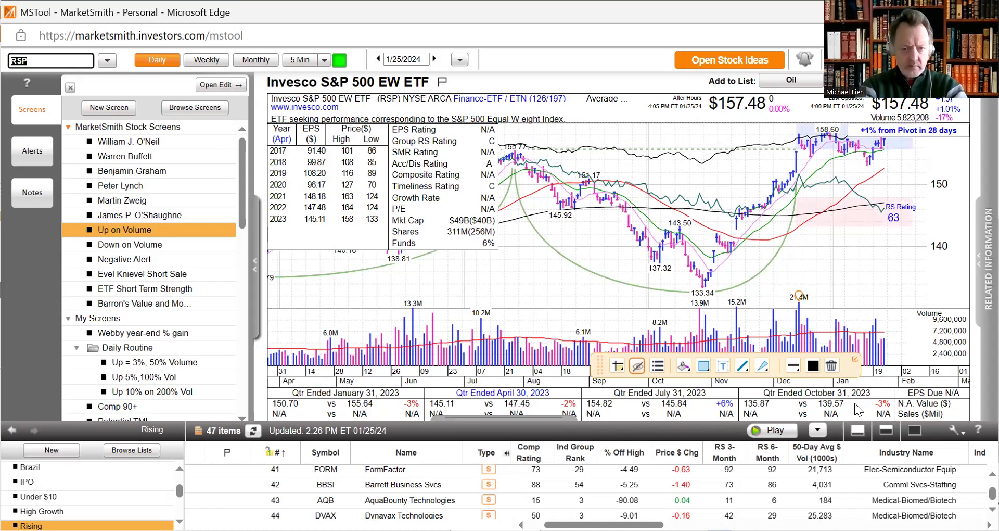
# Load the daily charts of the Nasdaq-100 ETF (QQQ) and the equal-weight Nasdaq-100 ETF (QQEW).
pyautogui.write('QQQ')
pyautogui.press('Return')
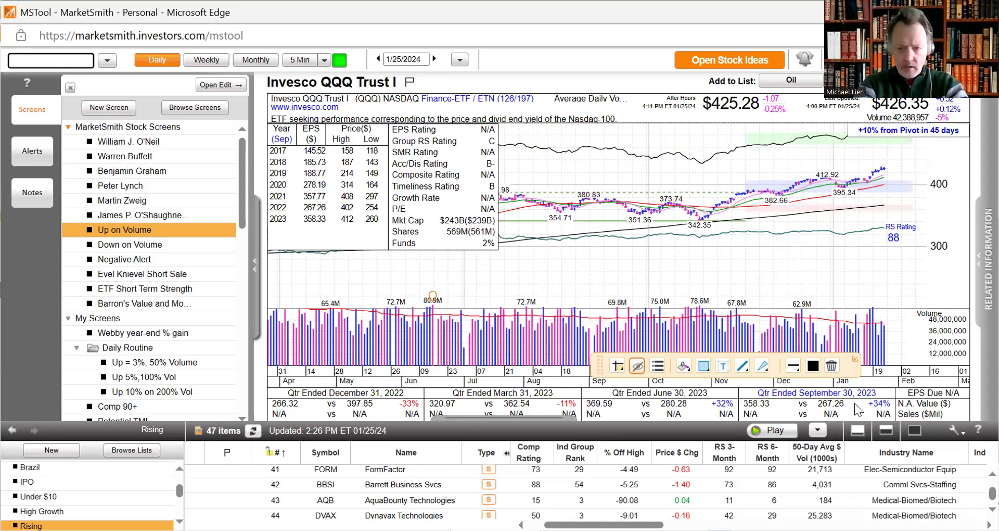
pyautogui.write('QQEW')
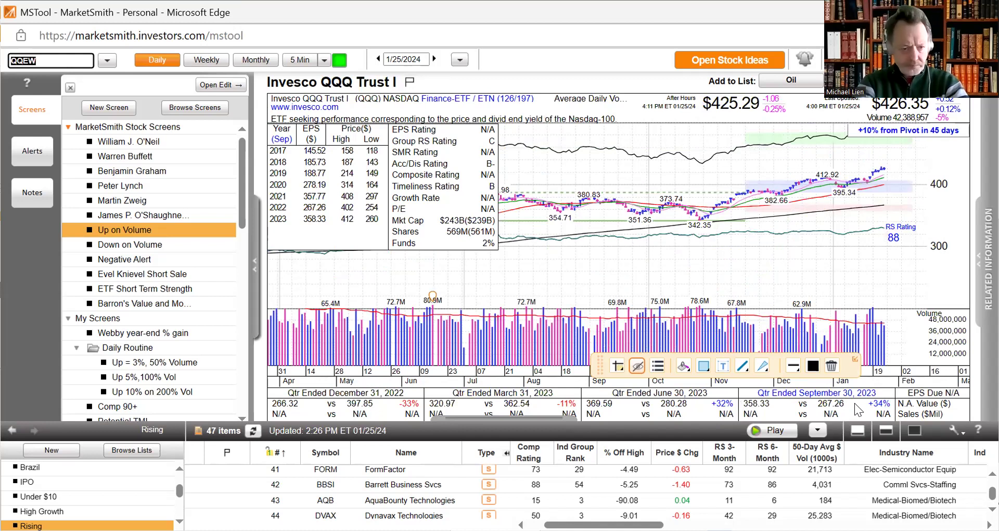
pyautogui.press('Return')
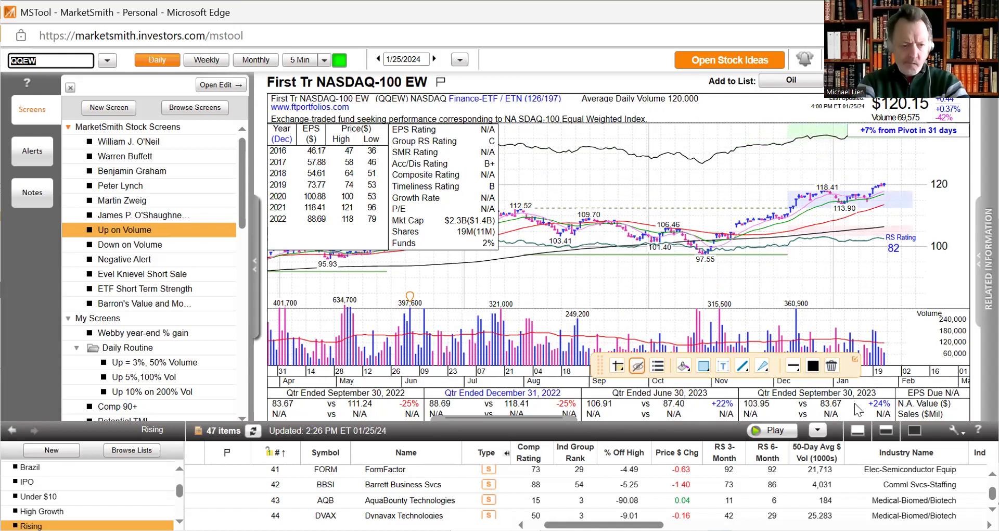
# Load the daily charts of the Dow Jones Industrial Average ETF (DIA) and the Russell 2000 ETF (IWM).
pyautogui.write('DIA')
pyautogui.press('Return')
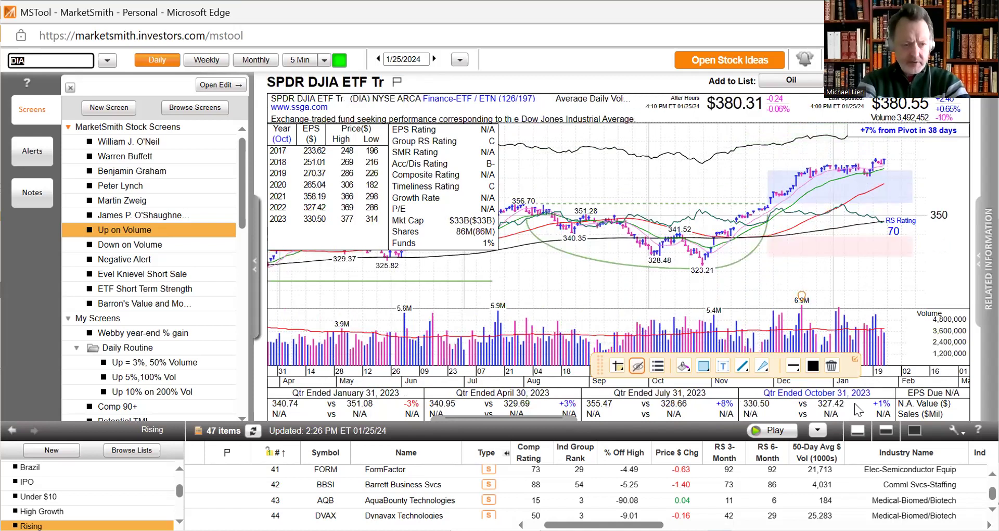
pyautogui.write('IWM')
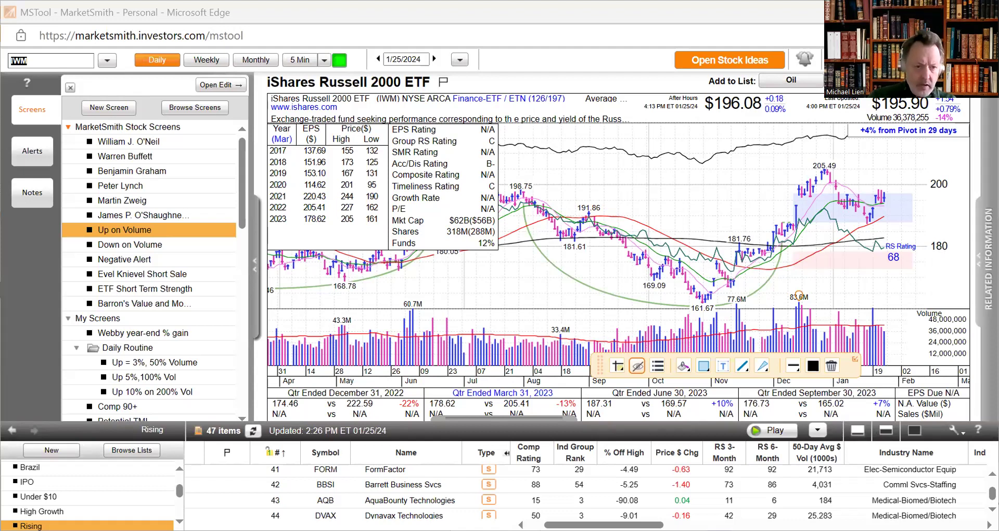
# Replace the current symbol with AAL to load the daily chart of American Airlines Group.
pyautogui.click(77, 61)
pyautogui.press('BackSpace')
pyautogui.press('BackSpace')
pyautogui.press('BackSpace')
pyautogui.write('AAL')
pyautogui.press('Return')
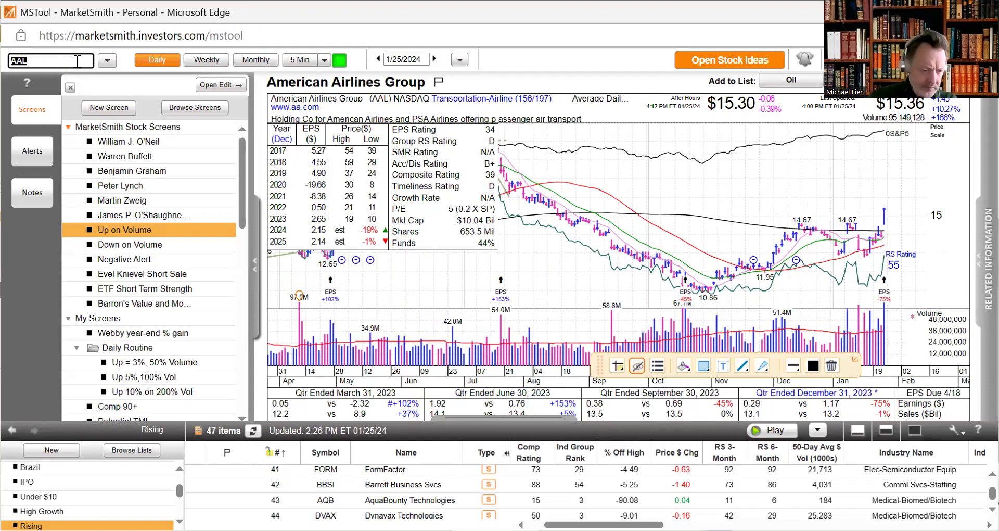
# Load the daily charts of Applied Industrial Technologies (AIT) and Alaska Air Group (ALK).
pyautogui.write('AI')
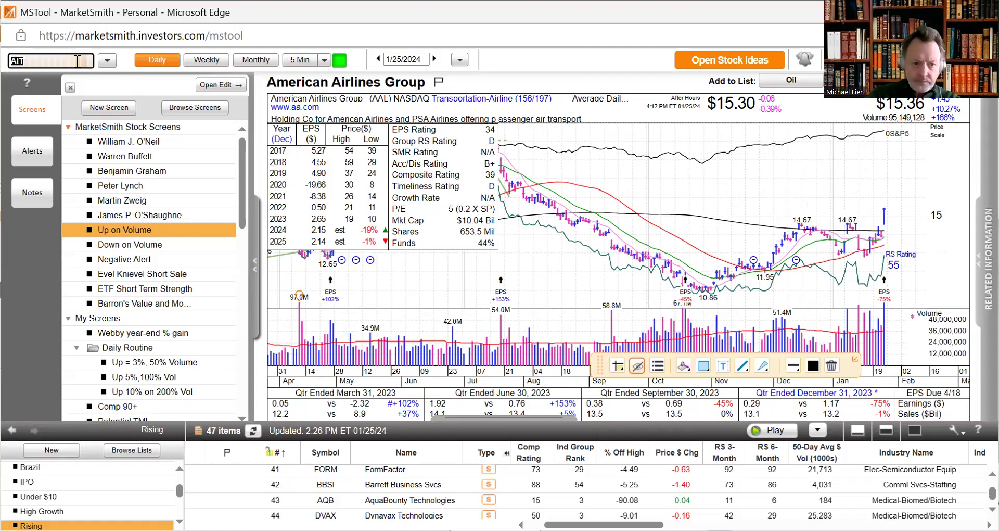
pyautogui.write('T')
pyautogui.press('Return')
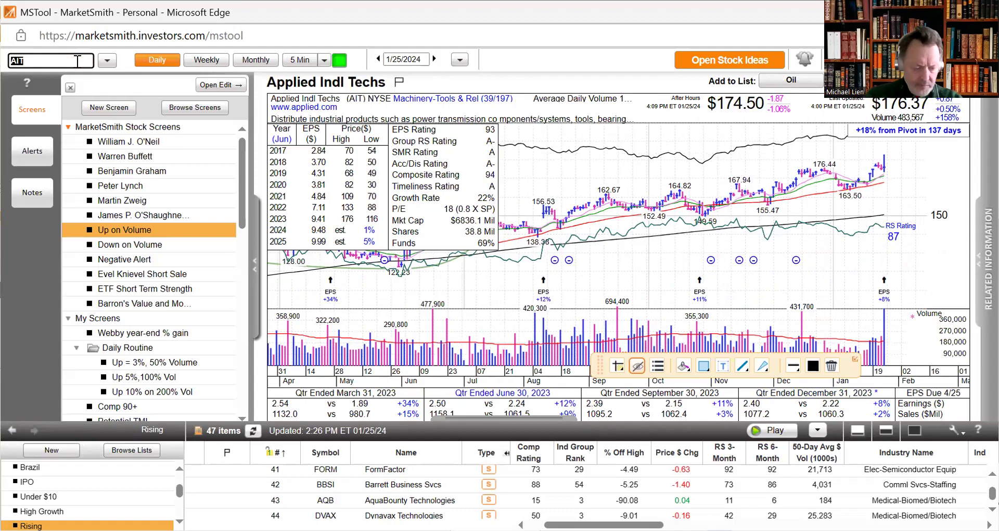
pyautogui.write('ALK')
pyautogui.press('Return')
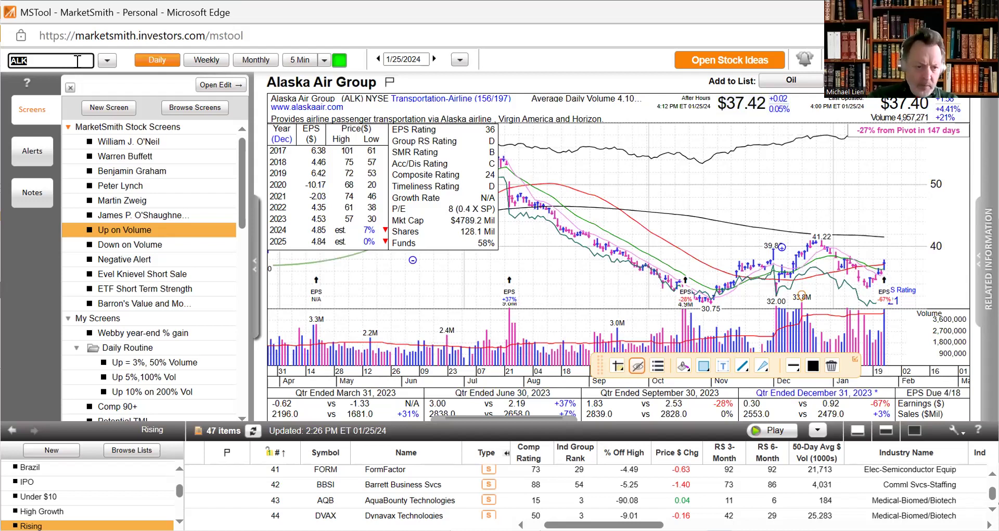
# Load the daily charts of Amalgamated Financial (AMAL) and Banc of California (BANC).
pyautogui.write('AMAL')
pyautogui.press('Return')
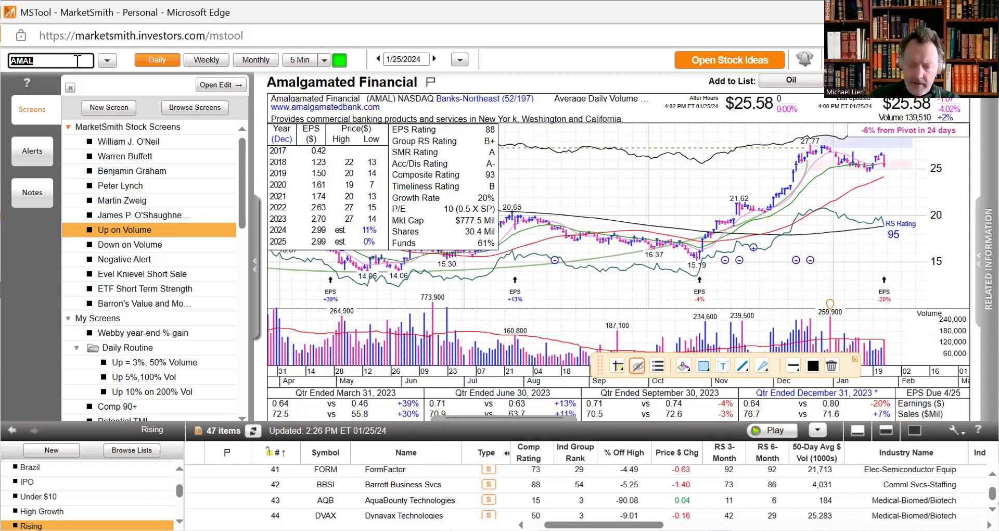
pyautogui.write('BANC')
pyautogui.press('Return')
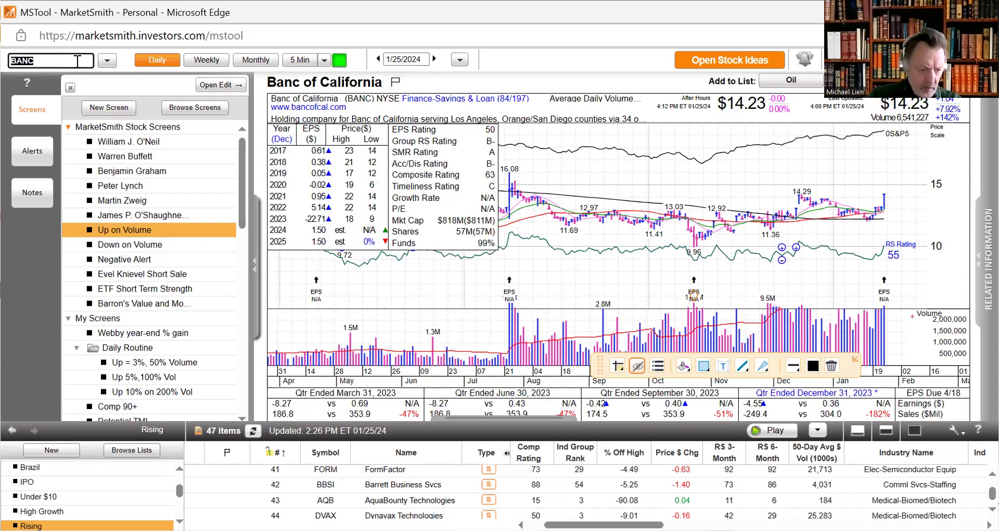
# Load the daily charts of Bread Financial (BFH) and Berkshire Hills Bancorp (BHLB).
pyautogui.write('B')
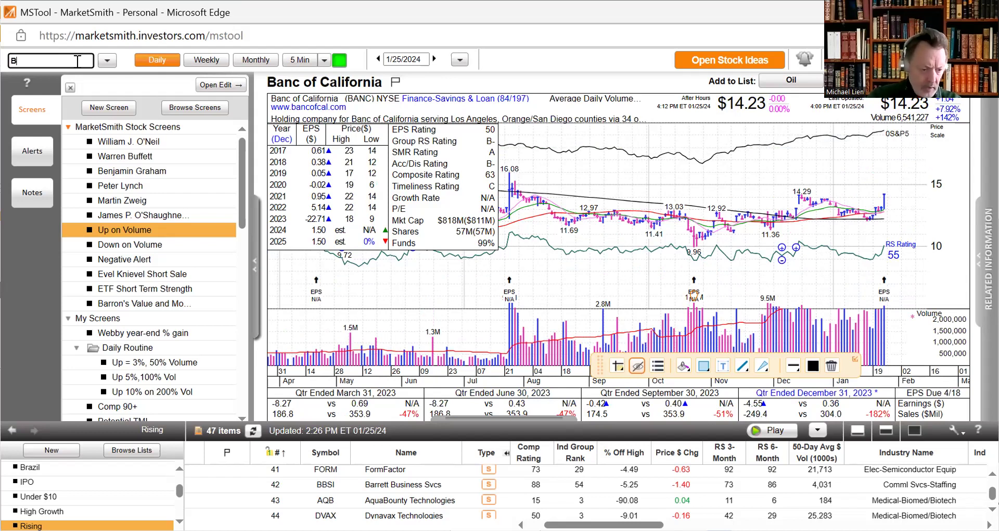
pyautogui.write('FH')
pyautogui.press('Return')
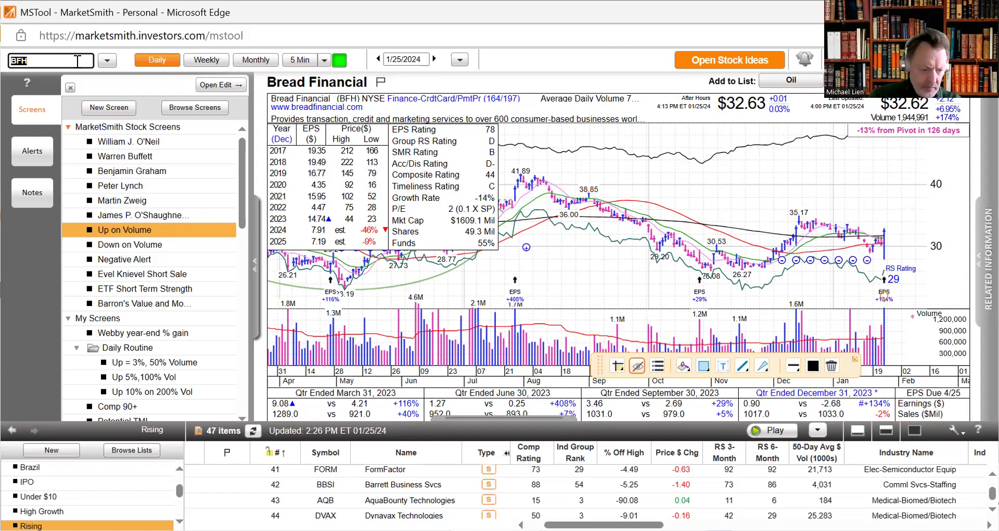
pyautogui.write('B')
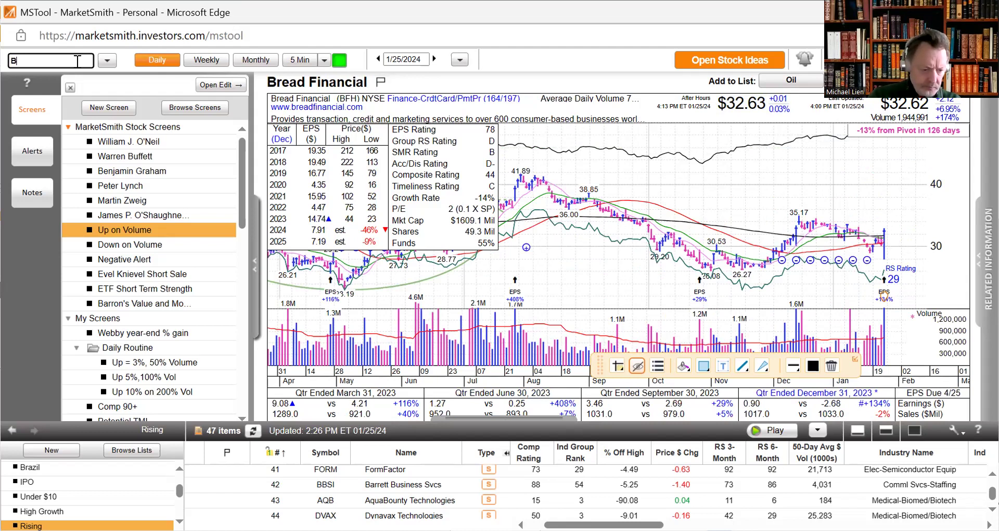
pyautogui.write('HLB')
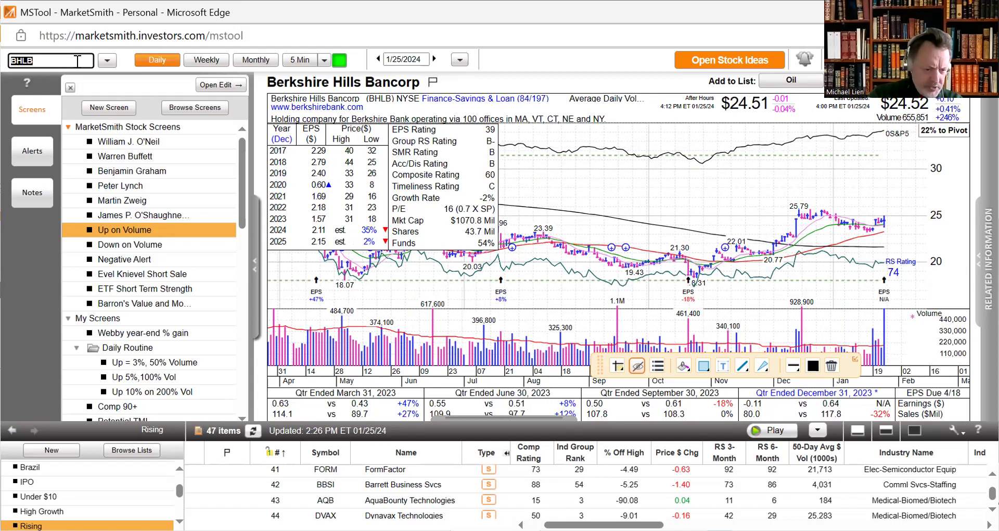
# Load the daily charts of Blackstone (BX) and Cullen/Frost Bankers (CFR).
pyautogui.write('L')
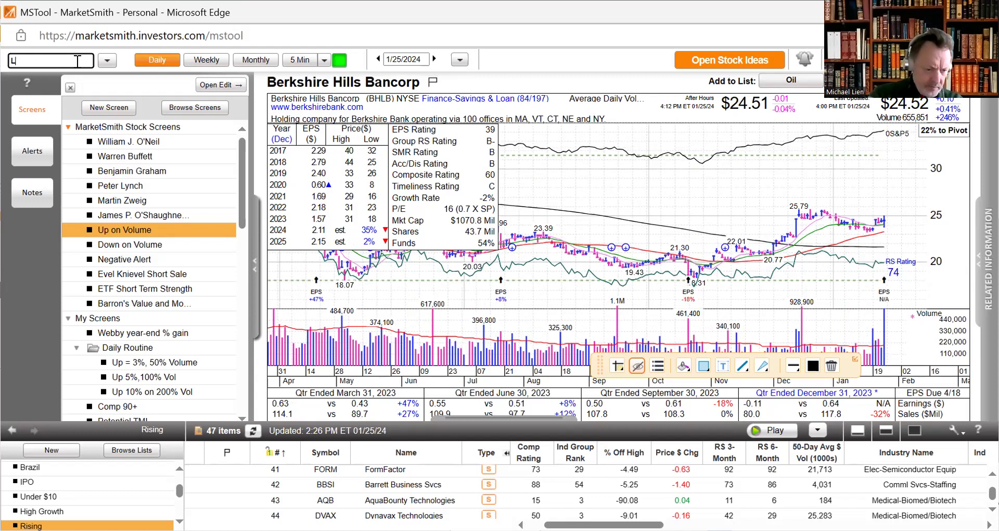
pyautogui.press('BackSpace')
pyautogui.write('B')
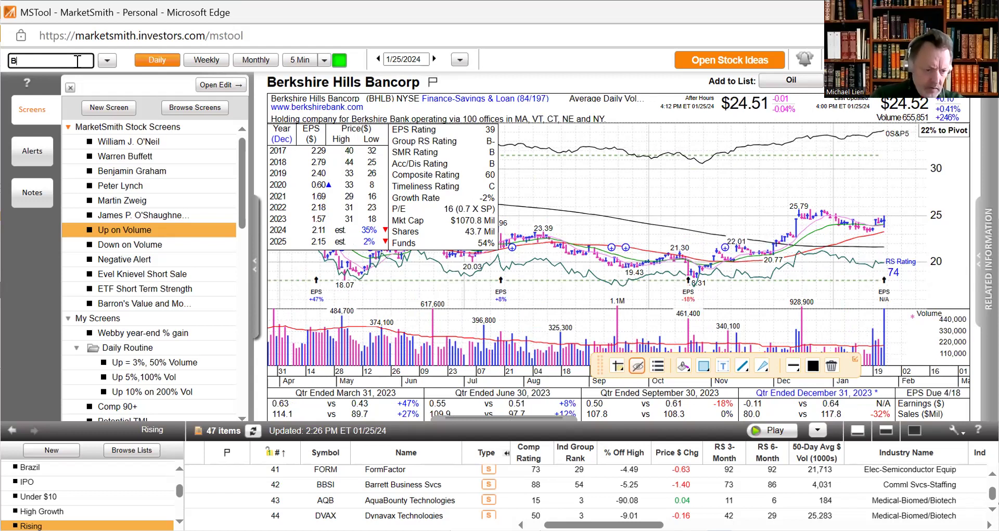
pyautogui.write('X')
pyautogui.press('Return')
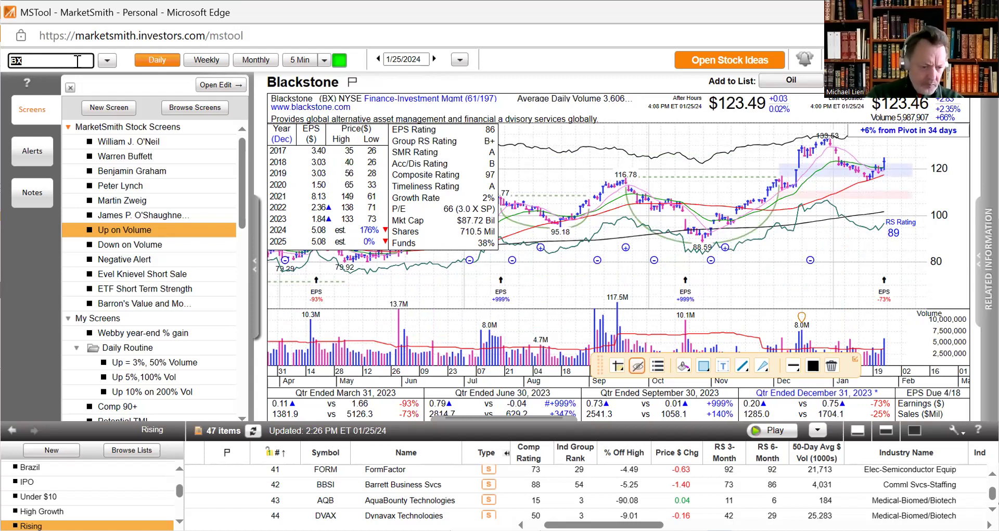
pyautogui.write('CFR')
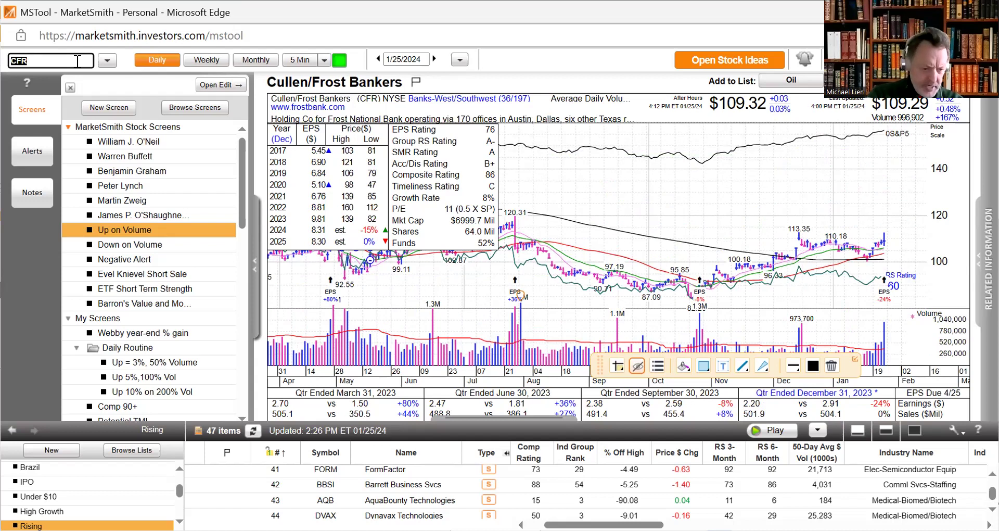
# Load the daily charts of Comcast Class A (CMCSA) and CNX Resources (CNX).
pyautogui.write('C')
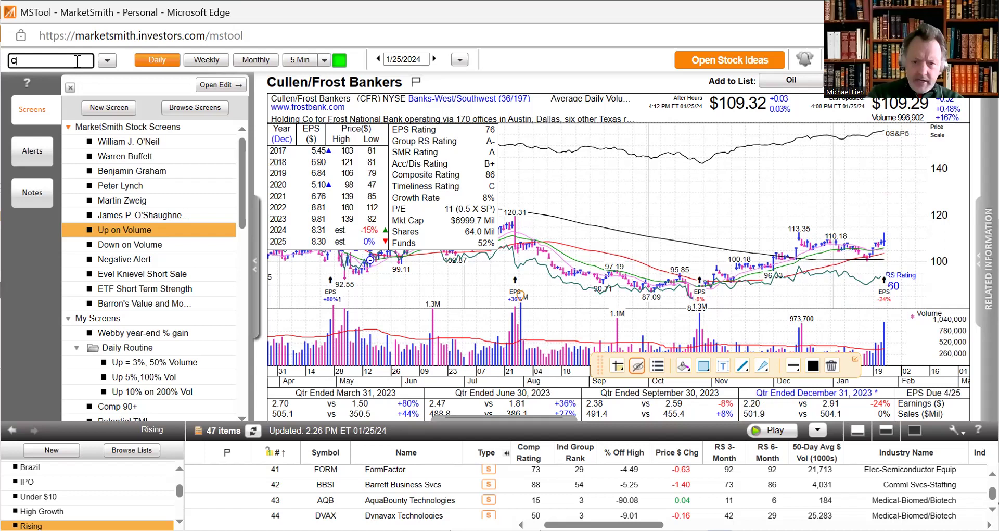
pyautogui.write('MCSA')
pyautogui.press('Return')
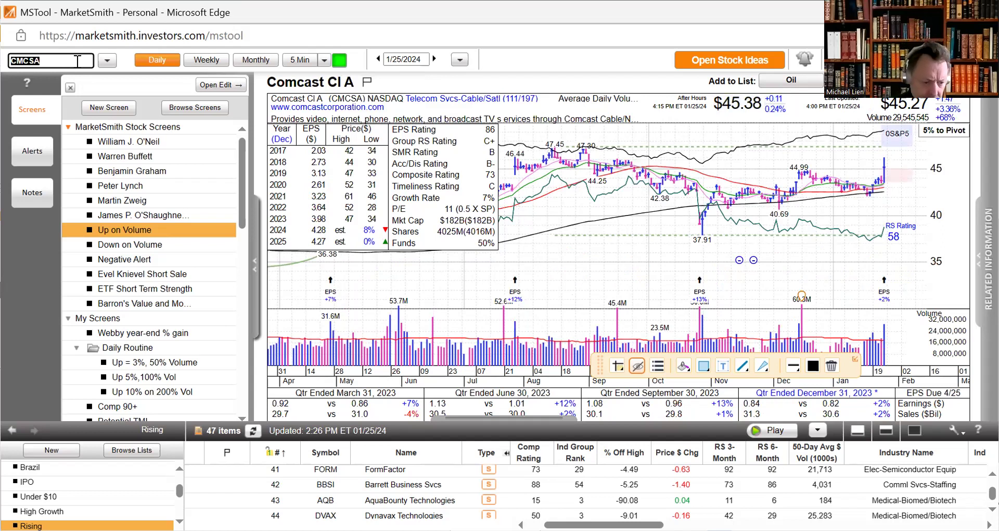
pyautogui.write('CN')
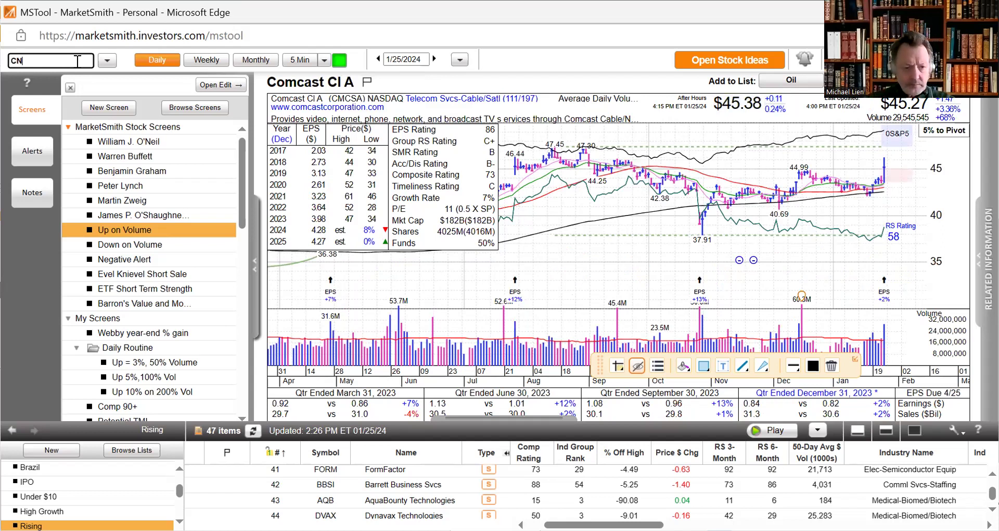
pyautogui.write('X')
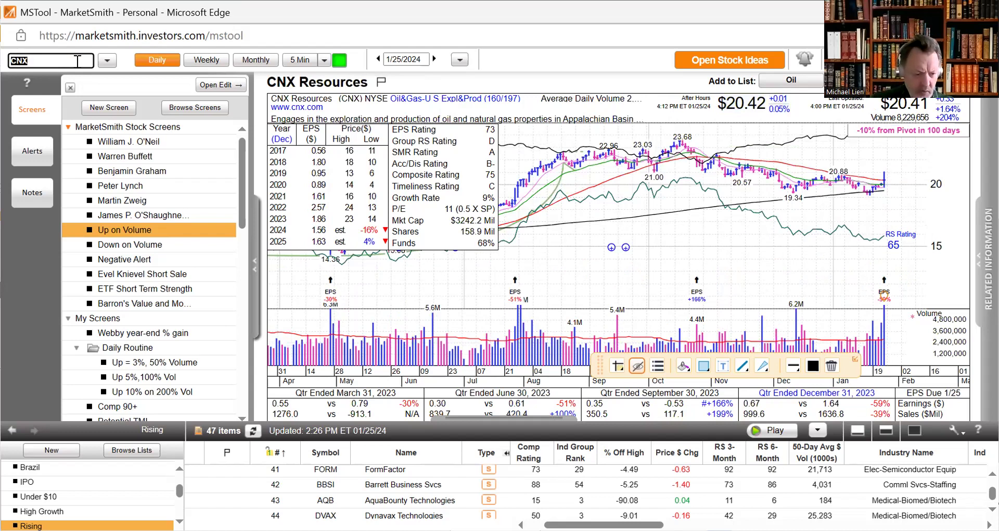
# Load the daily charts of Carpenter Technology (CRS) and Dow (DOW).
pyautogui.write('C')
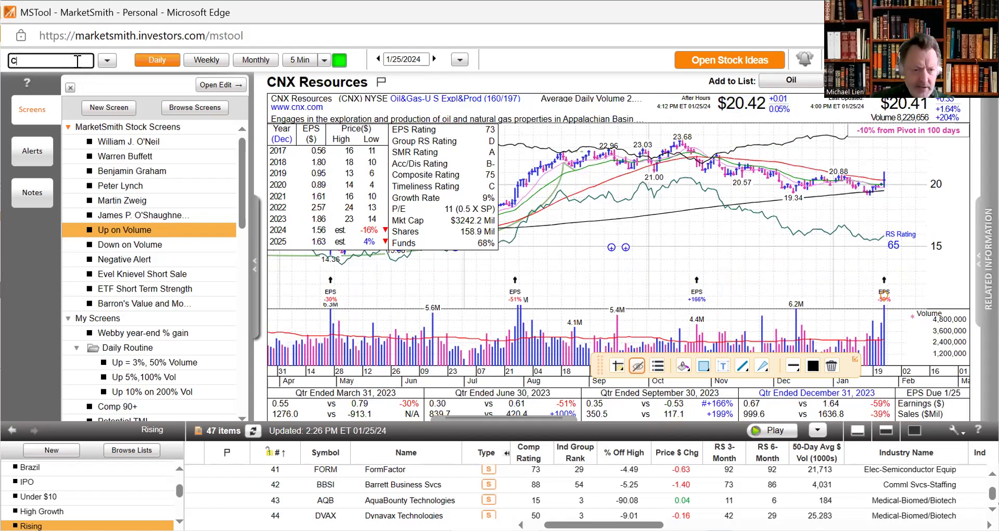
pyautogui.write('RS')
pyautogui.press('Return')
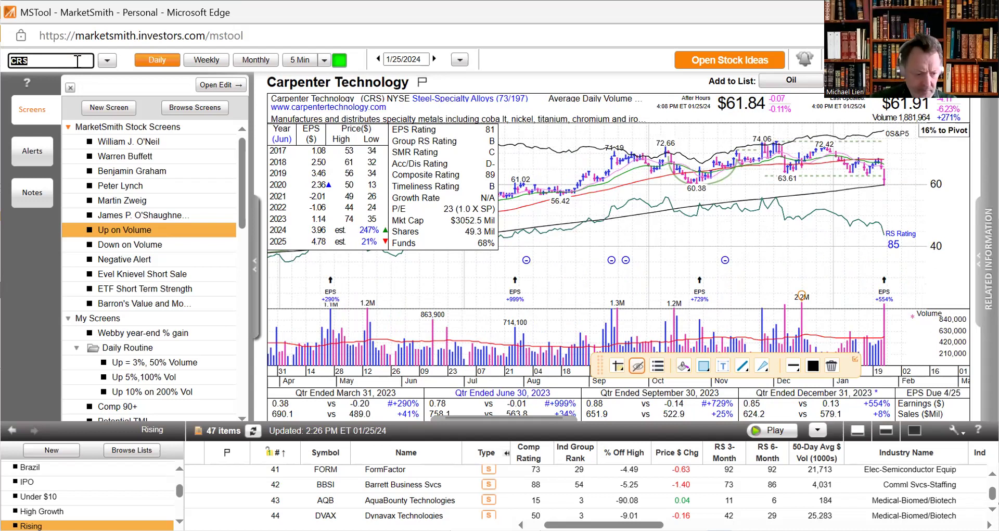
pyautogui.write('DOW')
pyautogui.press('Return')
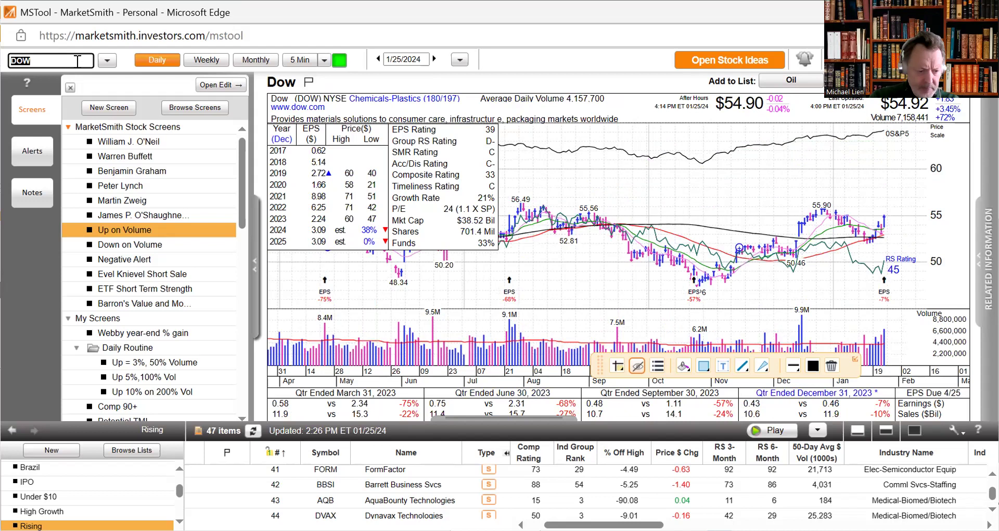
# Load the daily charts of Eagle Materials (EXP) and First Merchants (FRME).
pyautogui.write('E')
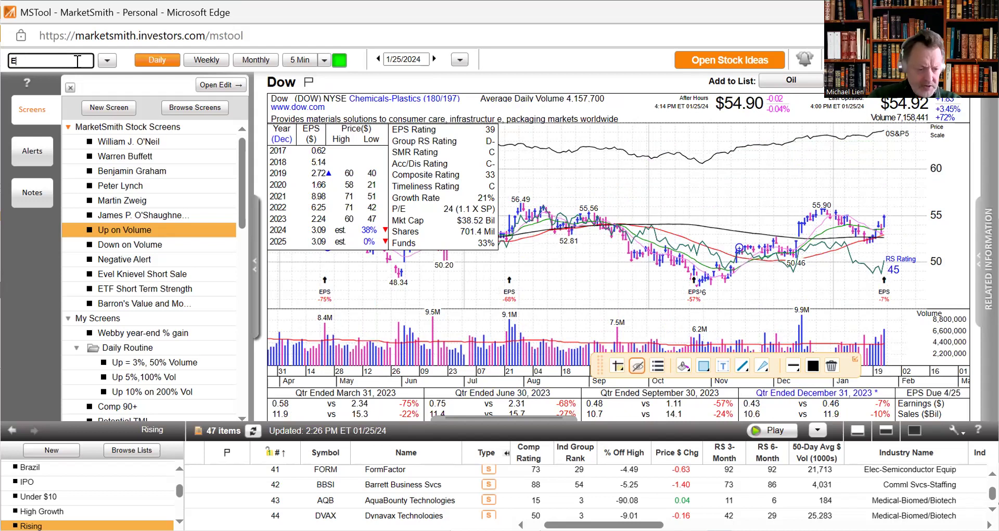
pyautogui.write('XP')
pyautogui.press('Return')
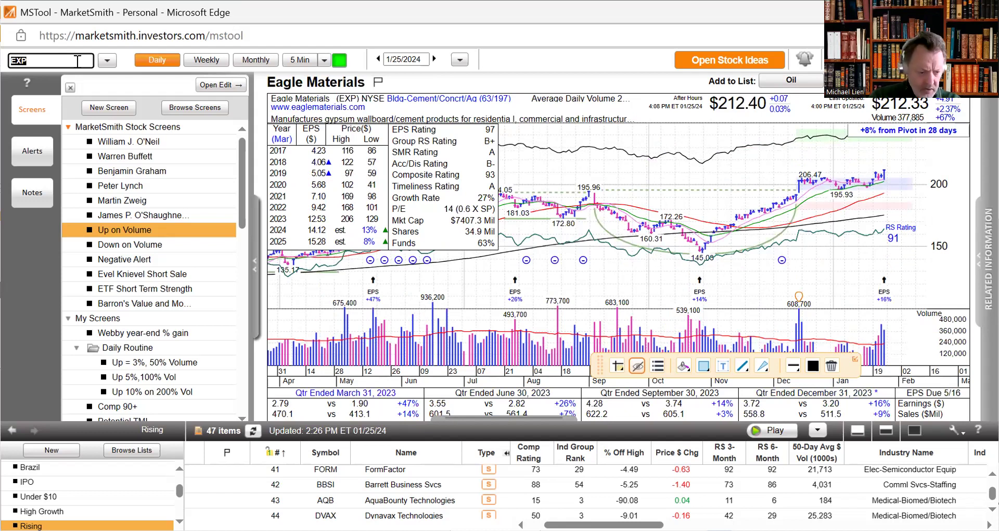
pyautogui.write('F')
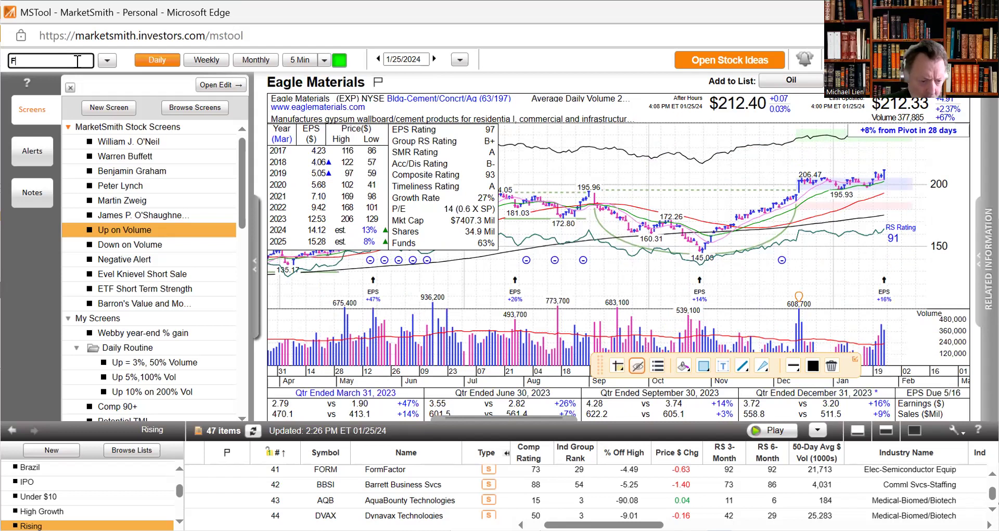
pyautogui.write('RME')
pyautogui.press('Return')
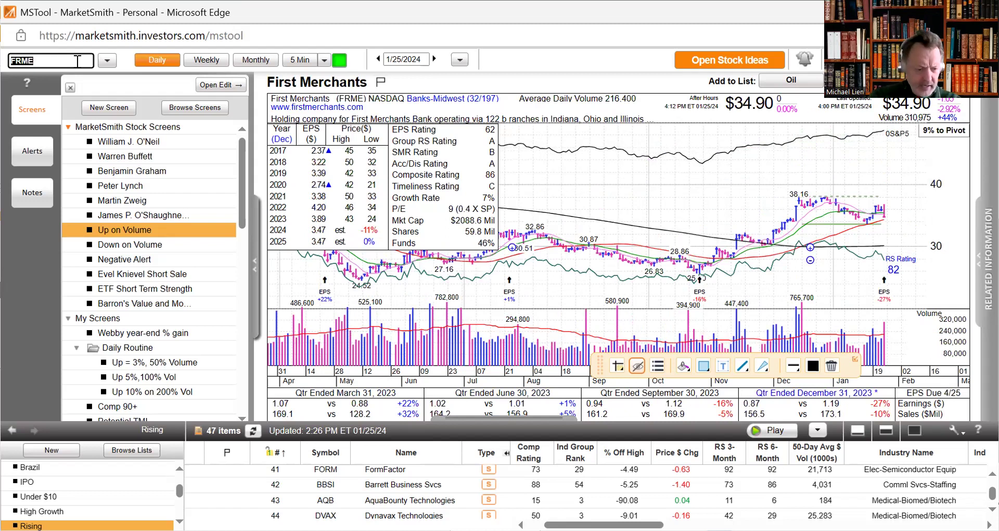
# Load the daily charts of Independent Bk Michigan (IBCP) and Lakeland Bancorp (LBAI).
pyautogui.press('BackSpace')
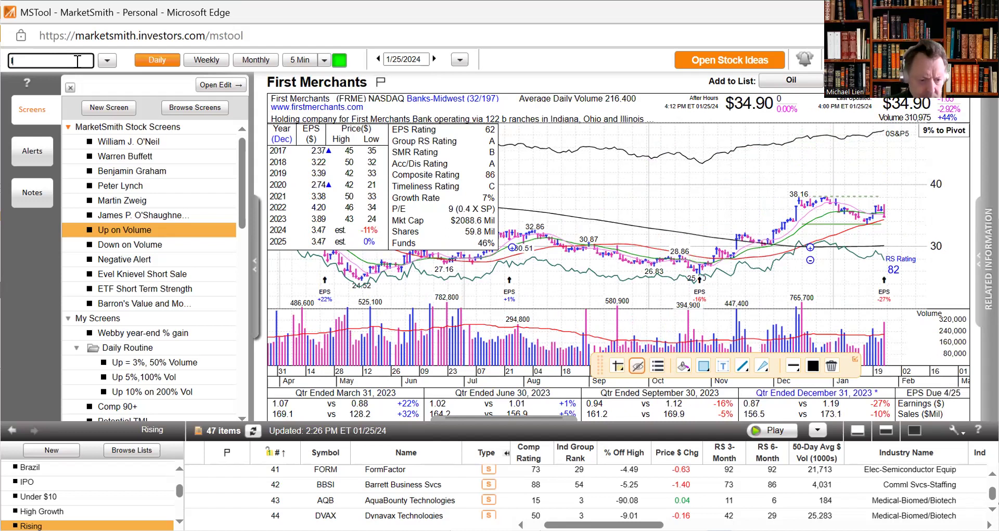
pyautogui.write('IBCP')
pyautogui.press('Return')
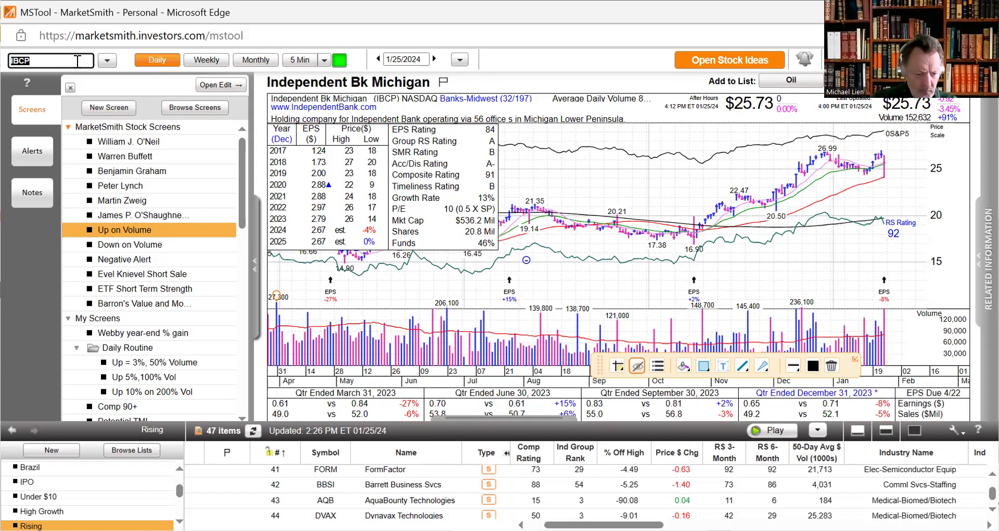
pyautogui.write('L')
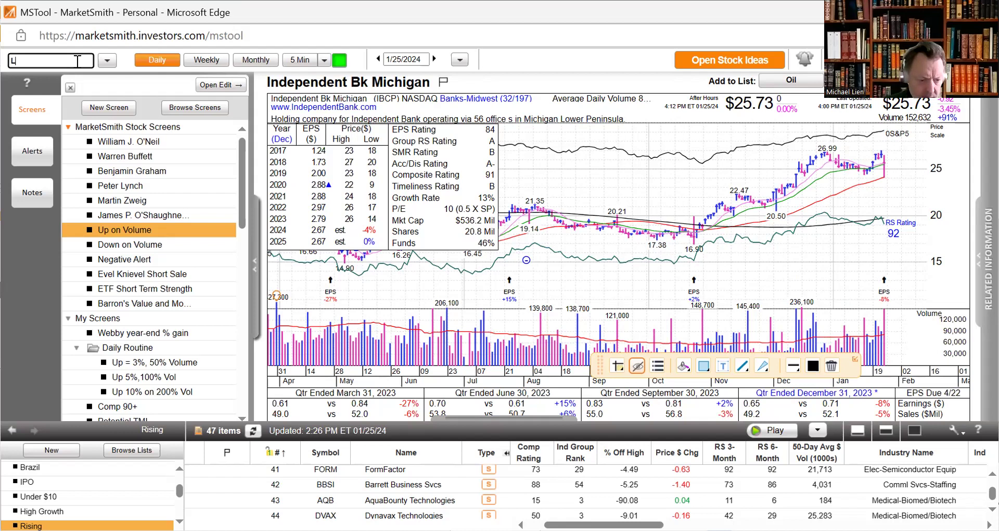
pyautogui.write('BAI')
pyautogui.press('Return')
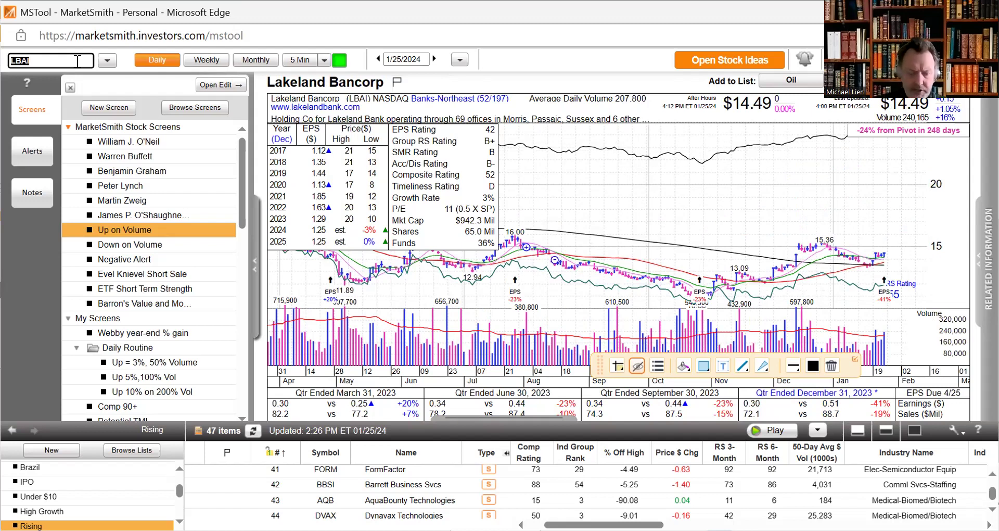
# Load the daily charts of Southwest Airlines (LUV) and McCormick (MKC).
pyautogui.write('L')
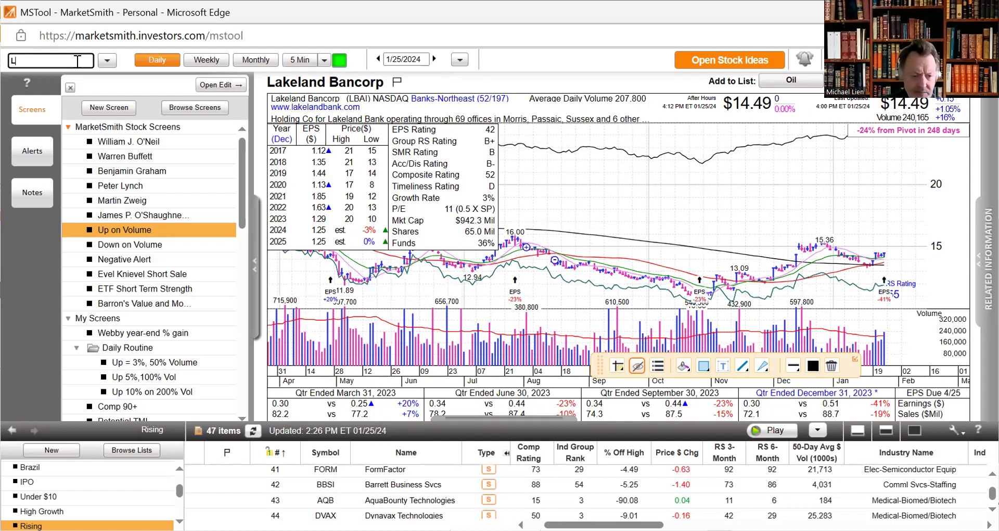
pyautogui.write('UV')
pyautogui.press('Return')
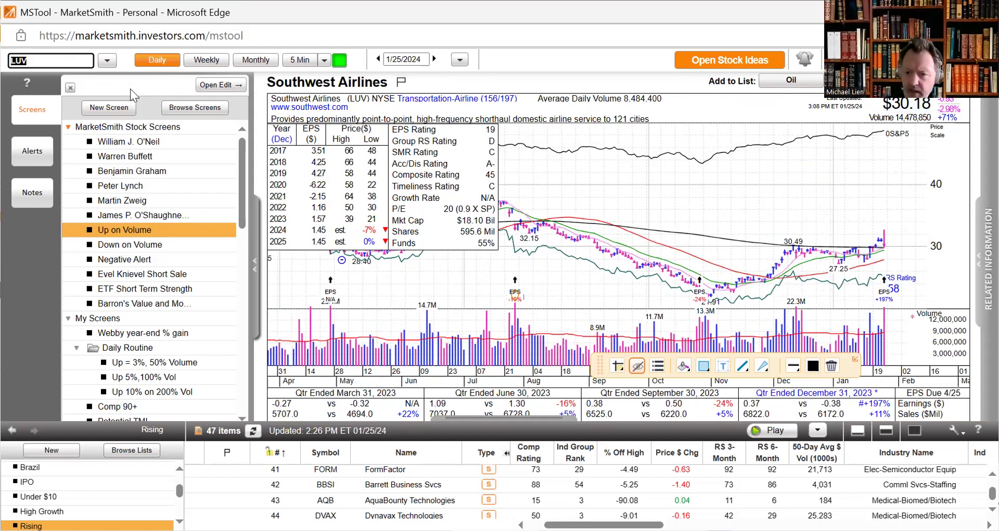
pyautogui.moveTo(884, 300)
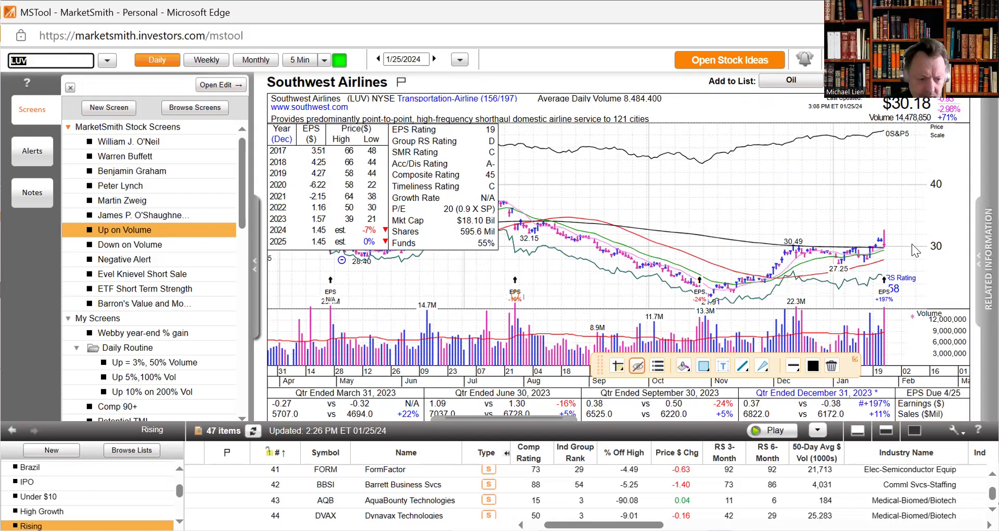
pyautogui.write('MKC')
pyautogui.press('Return')
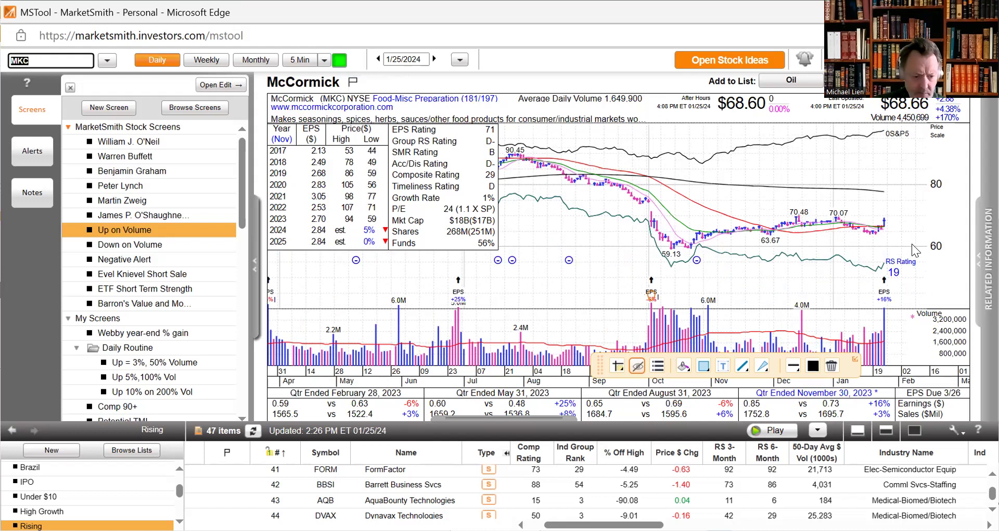
# Load the daily charts of Marsh & McLennan (MMC) and Marine Products (MPX).
pyautogui.write('M')
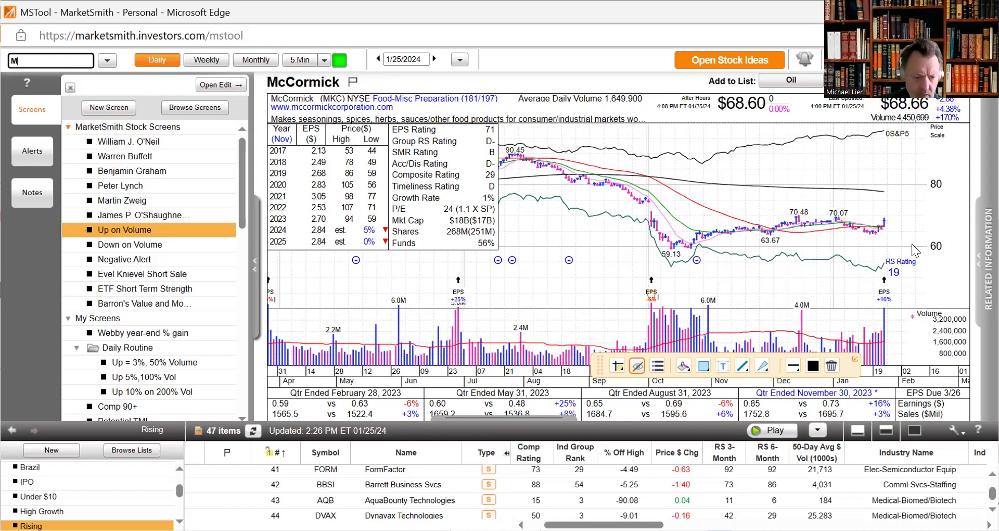
pyautogui.write('MC')
pyautogui.press('Return')
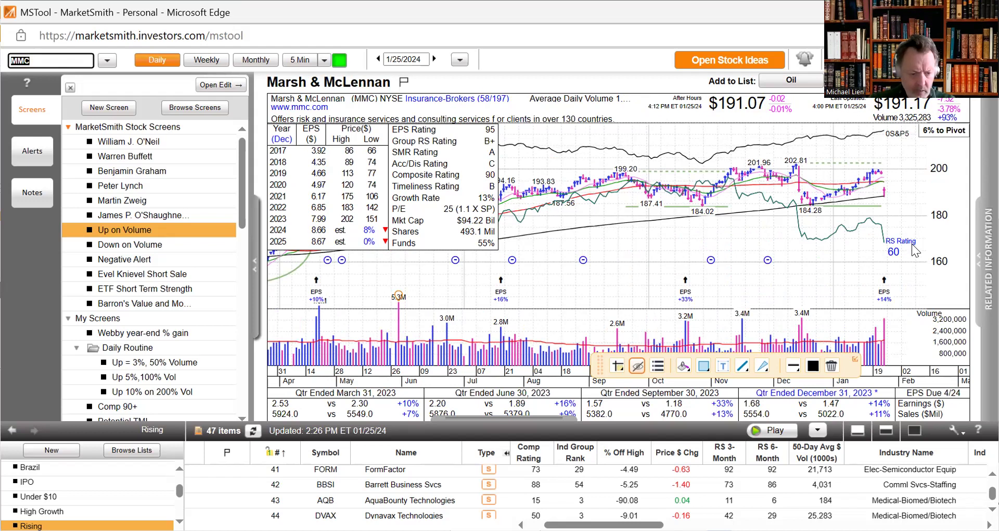
pyautogui.write('MPX')
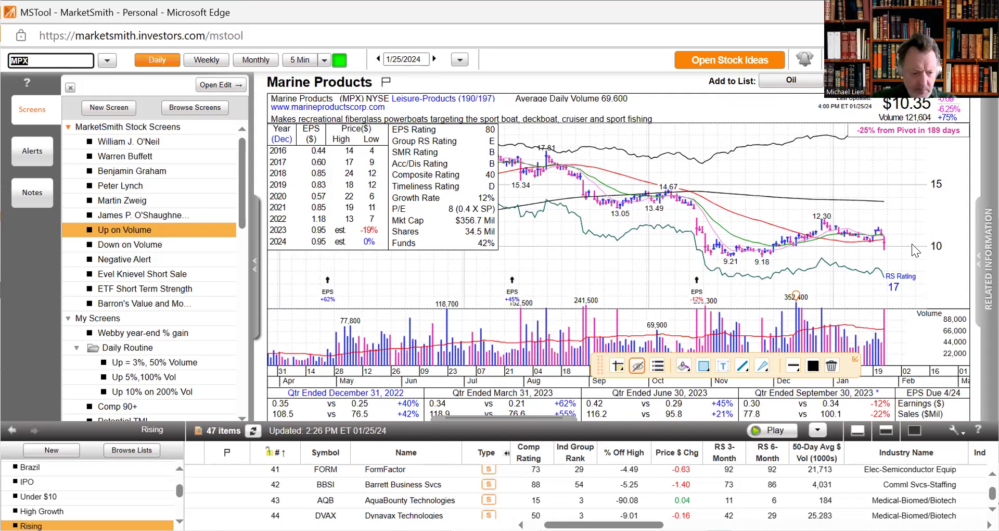
# Load the daily charts of Murphy Oil (MUR) and NextEra Energy (NEE).
pyautogui.write('M')
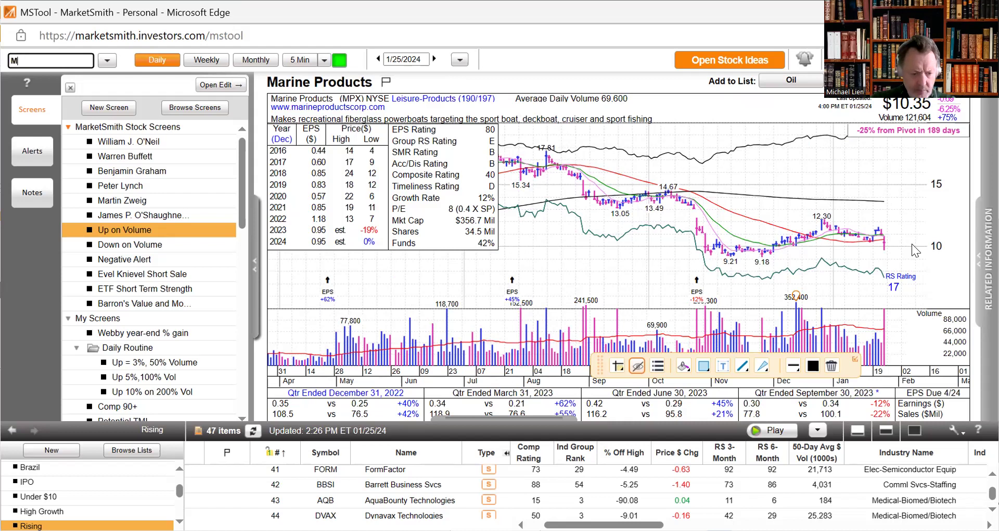
pyautogui.write('UR')
pyautogui.press('Return')
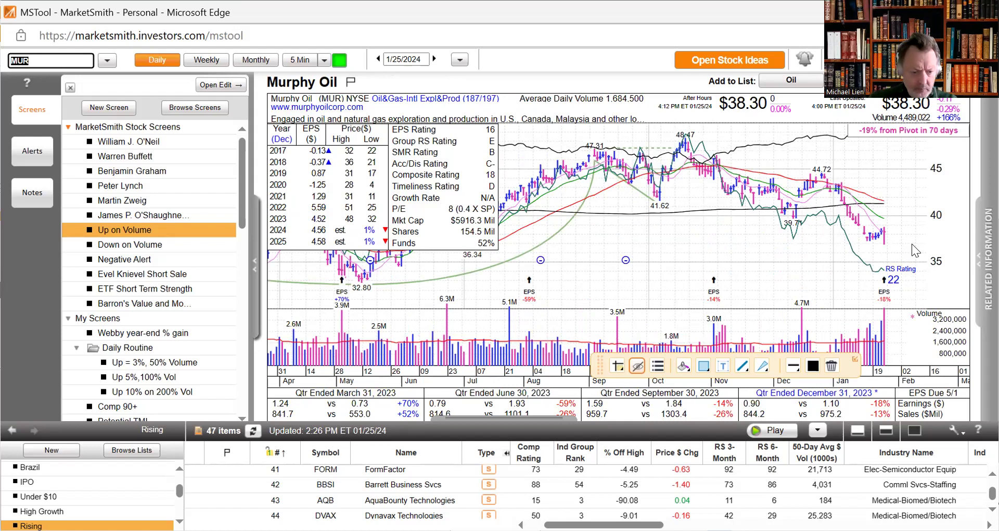
pyautogui.write('N')
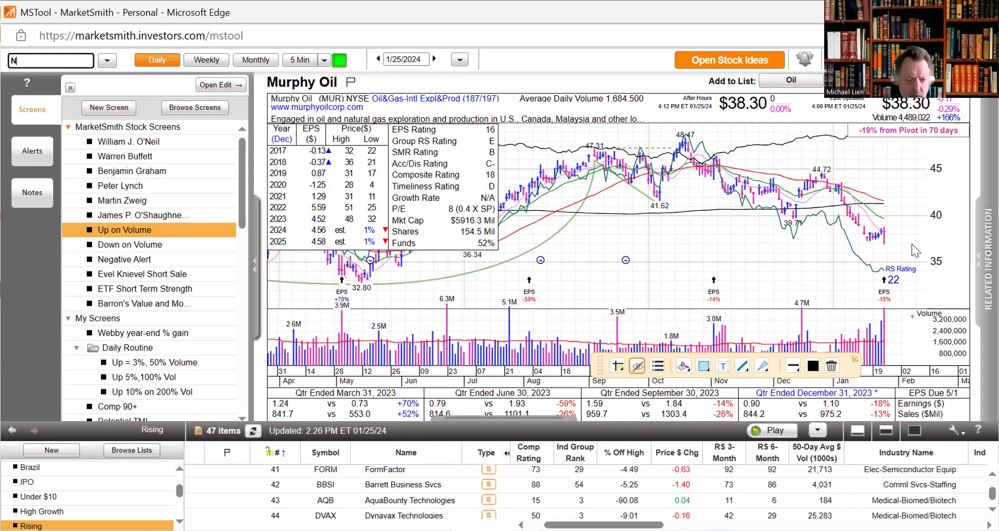
pyautogui.write('EE')
pyautogui.press('Return')
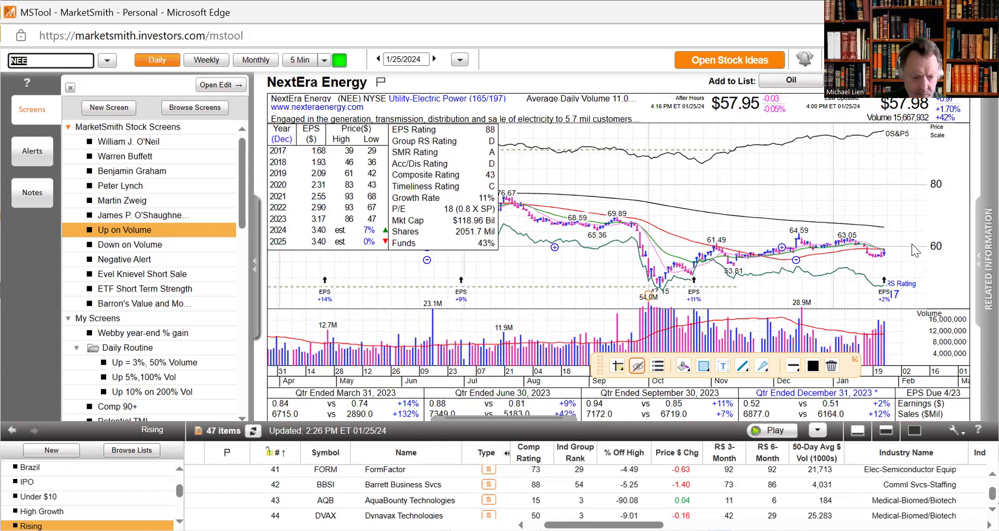
# Load the daily charts of NextEra Energy Partners (NEP) and Old Republic Intl (ORI).
pyautogui.write('NEP')
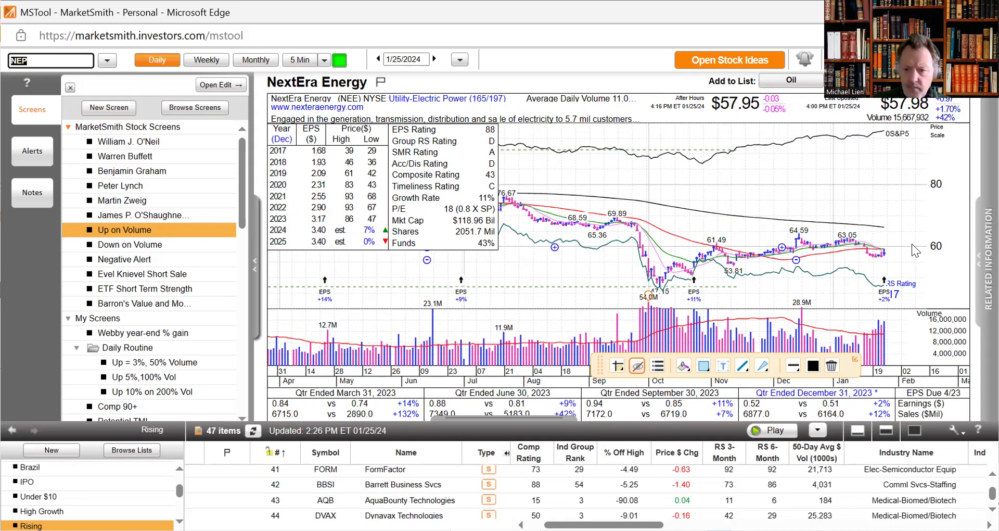
pyautogui.press('Return')
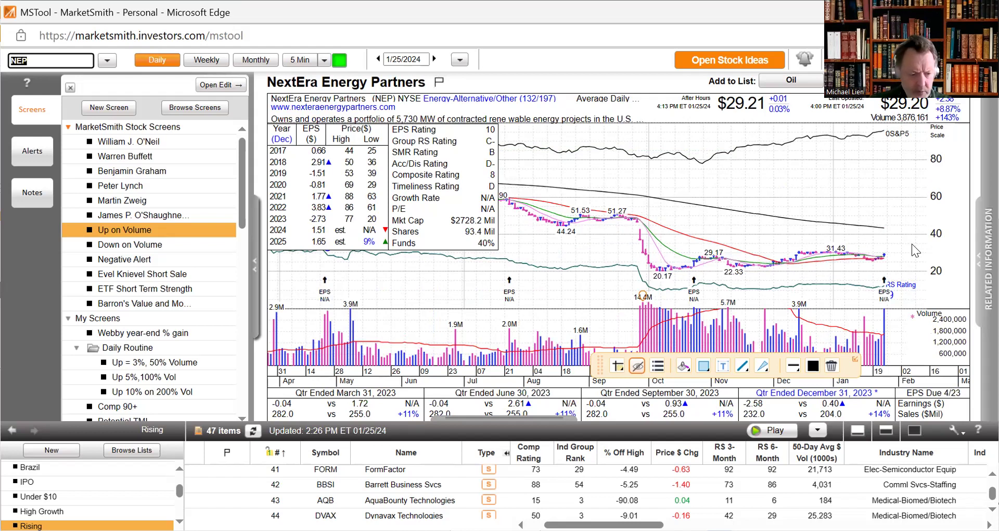
pyautogui.write('ORI')
pyautogui.press('Return')
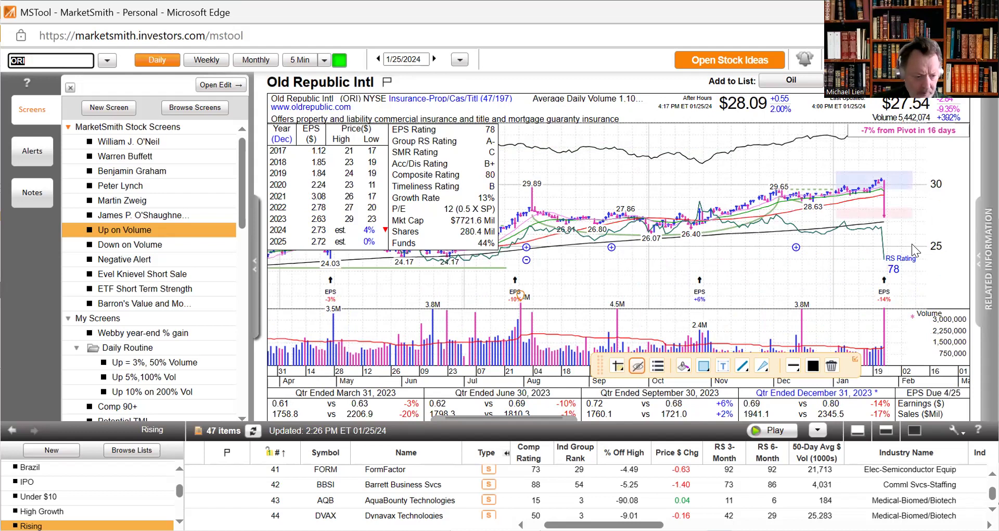
# Load the daily charts of RPC (RES) and Sherwin-Williams (SHW).
pyautogui.write('RE')
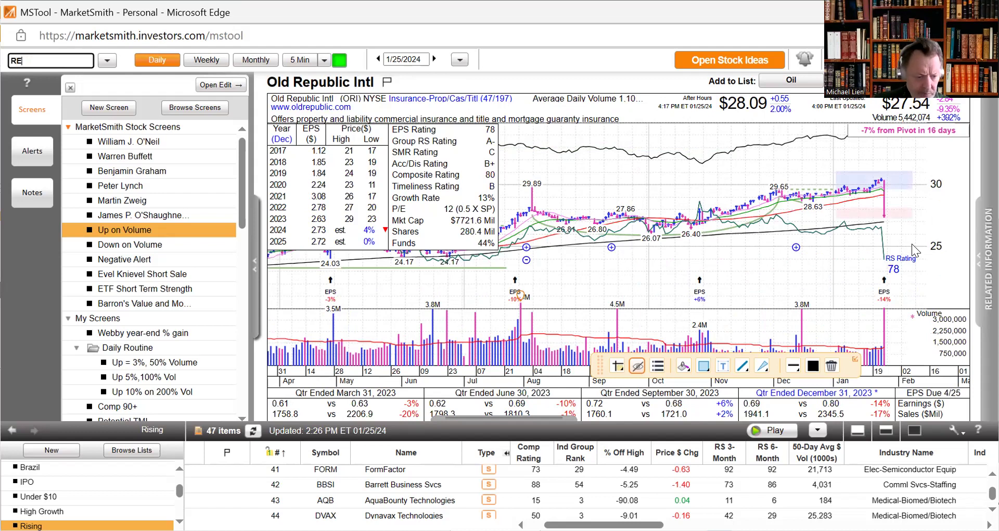
pyautogui.write('S')
pyautogui.press('Return')
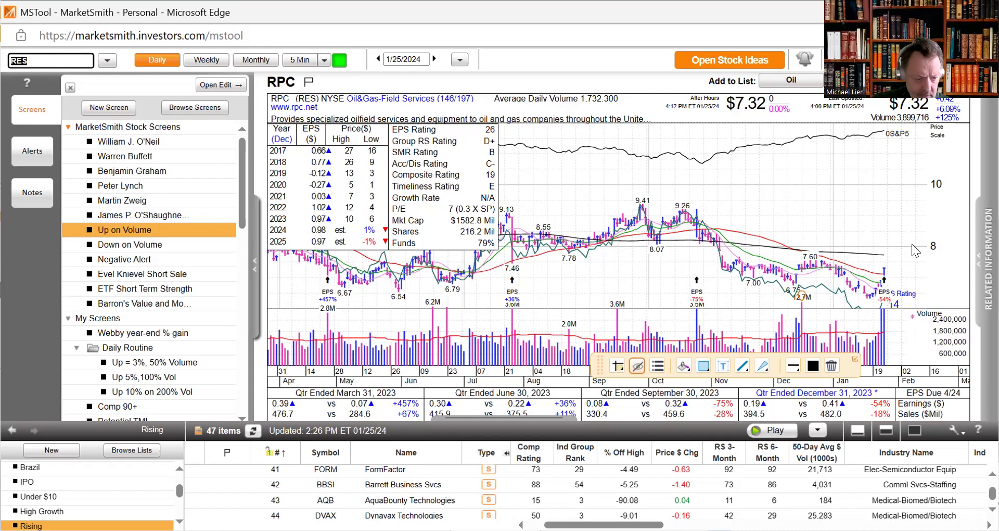
pyautogui.write('SHW')
pyautogui.press('Return')
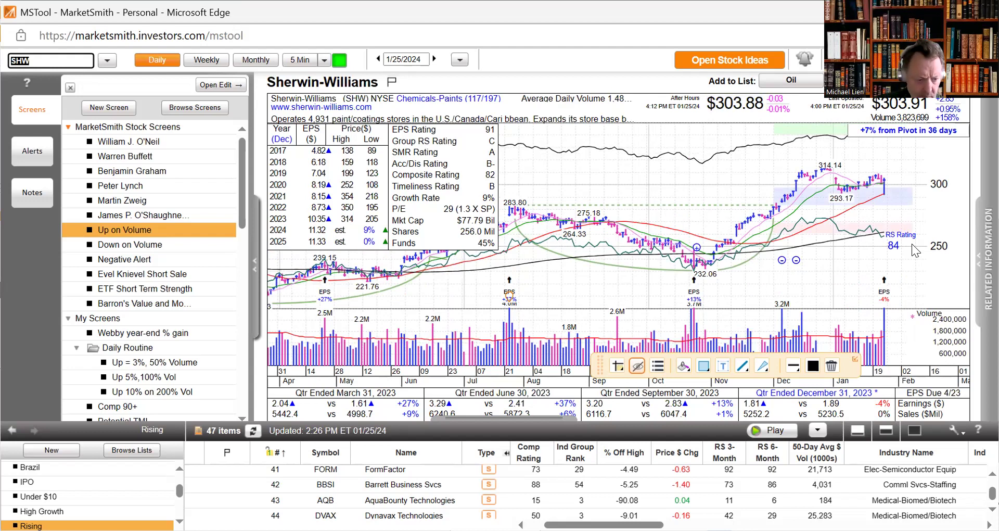
# Load the daily charts of S&T Bancorp (STBA) and Union Pacific (UNP).
pyautogui.write('STBA')
pyautogui.press('Return')
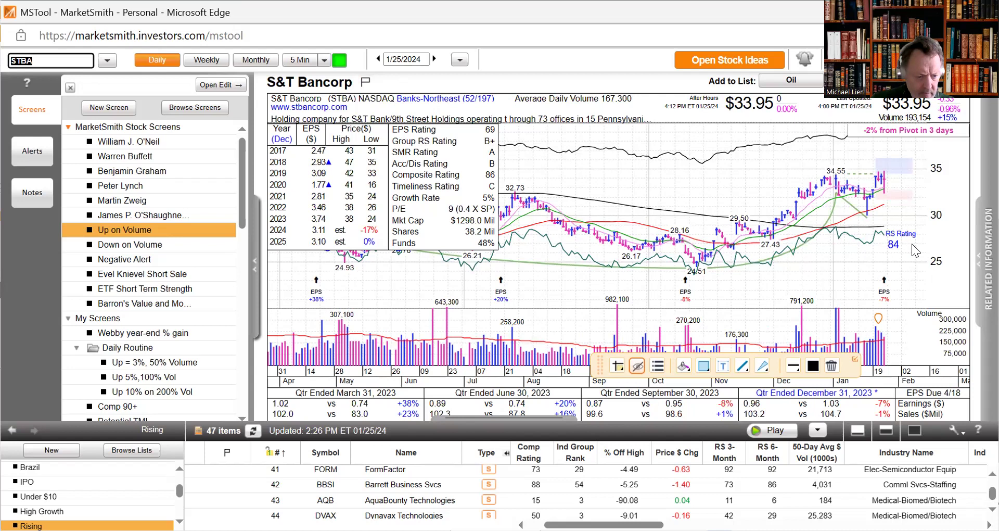
pyautogui.write('U')
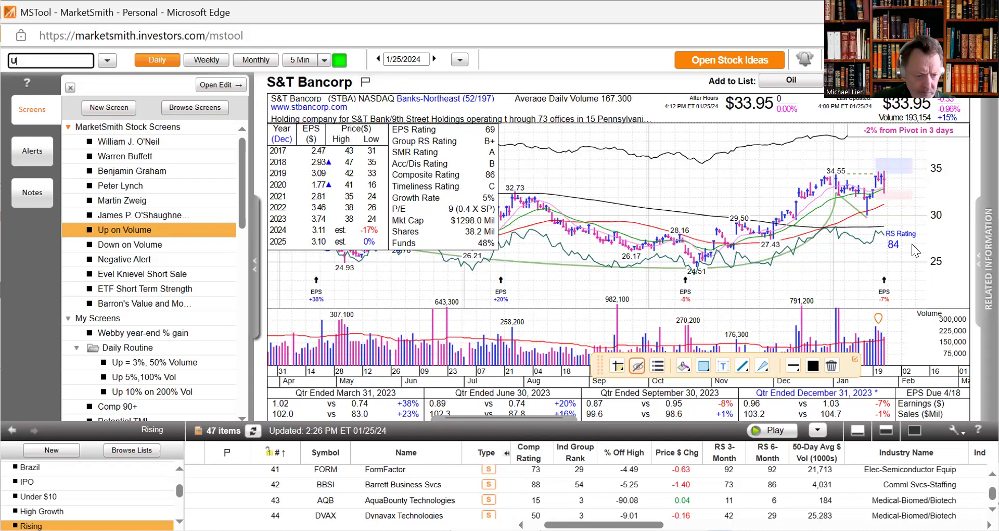
pyautogui.write('NP')
pyautogui.press('Return')
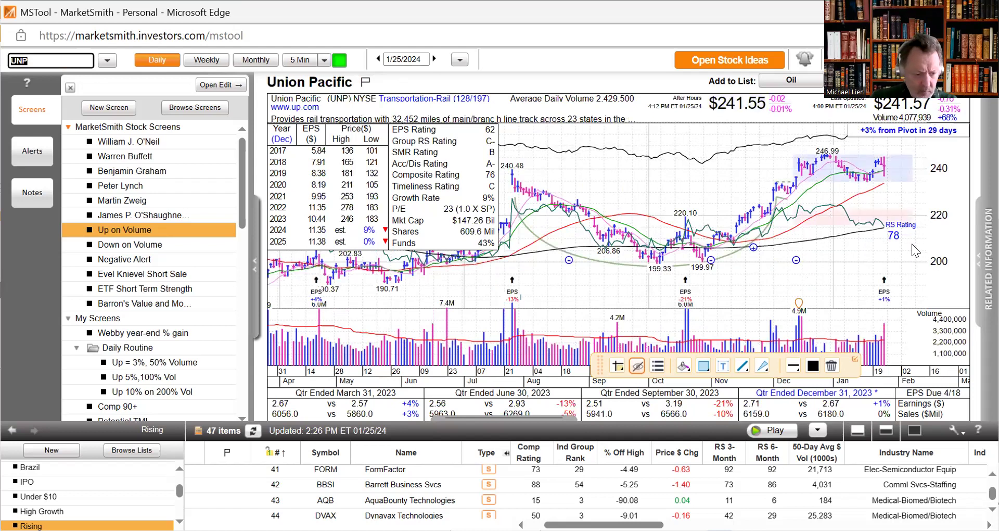
# Load the daily charts of Virtu Financial (VIRT) and Valero Energy (VLO).
pyautogui.write('VIRT')
pyautogui.press('Return')
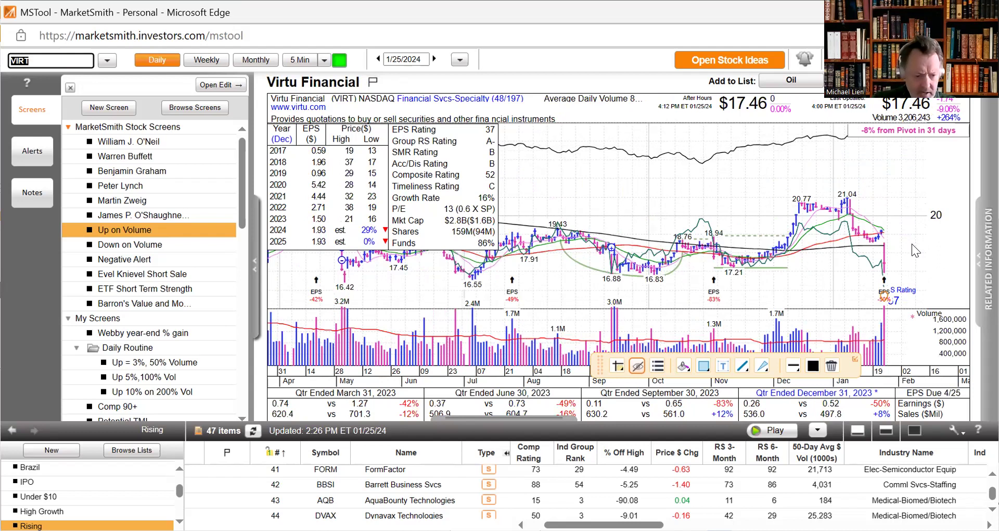
pyautogui.write('V')
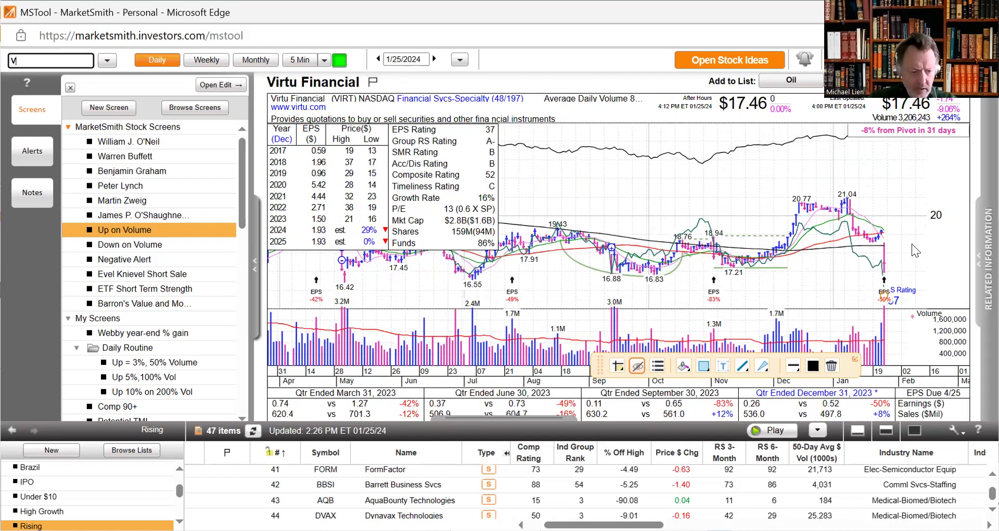
pyautogui.write('LO')
pyautogui.press('Return')
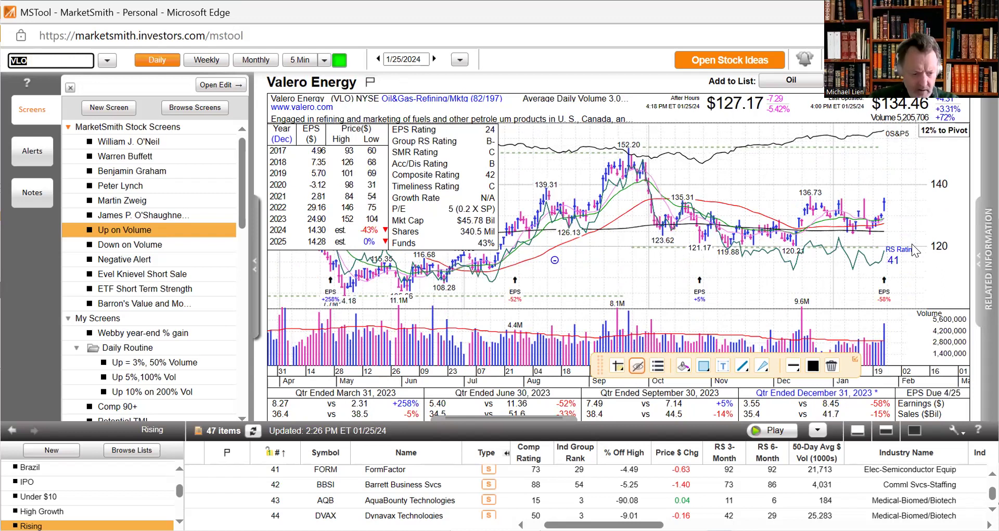
# Load the daily charts of Valley National Bancorp (VLY) and Xcel Energy (XEL).
pyautogui.write('VLY')
pyautogui.press('Return')
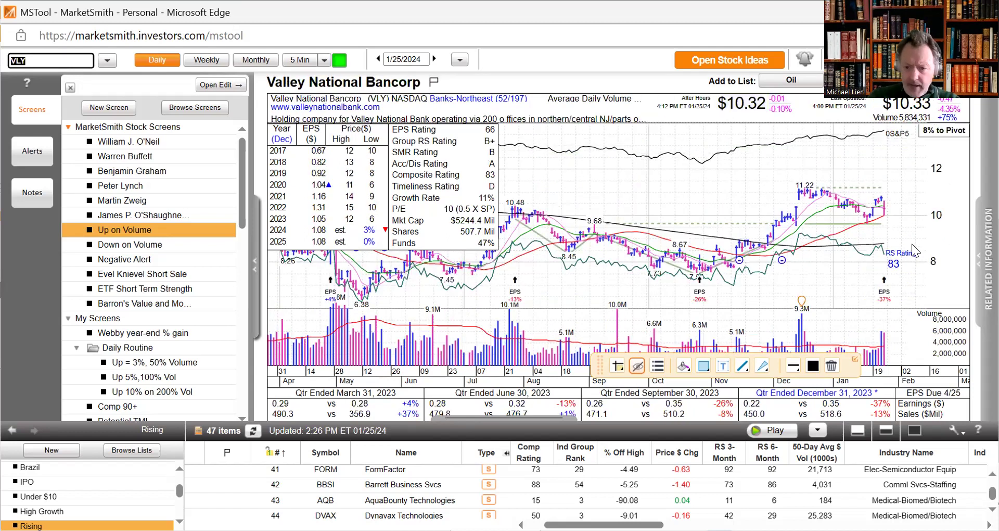
pyautogui.write('L')
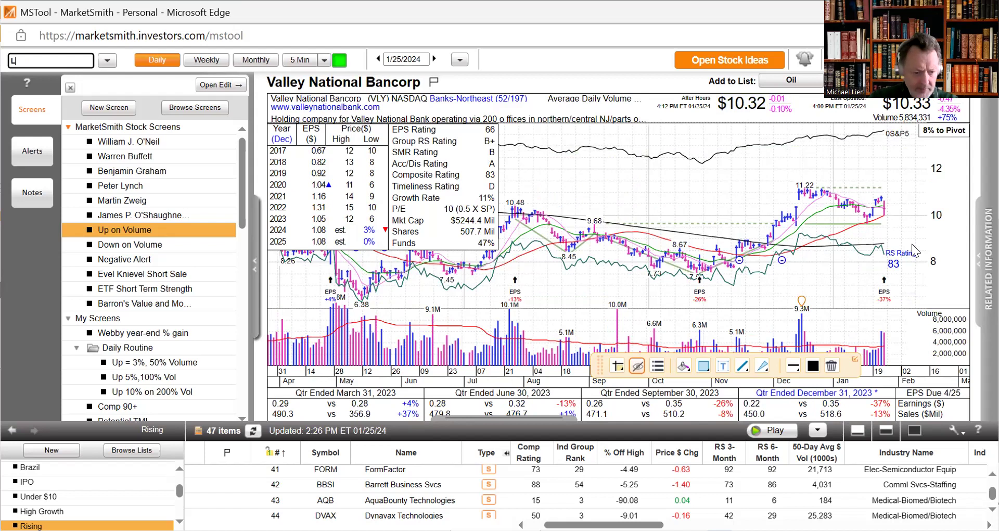
pyautogui.press('BackSpace')
pyautogui.write('X')
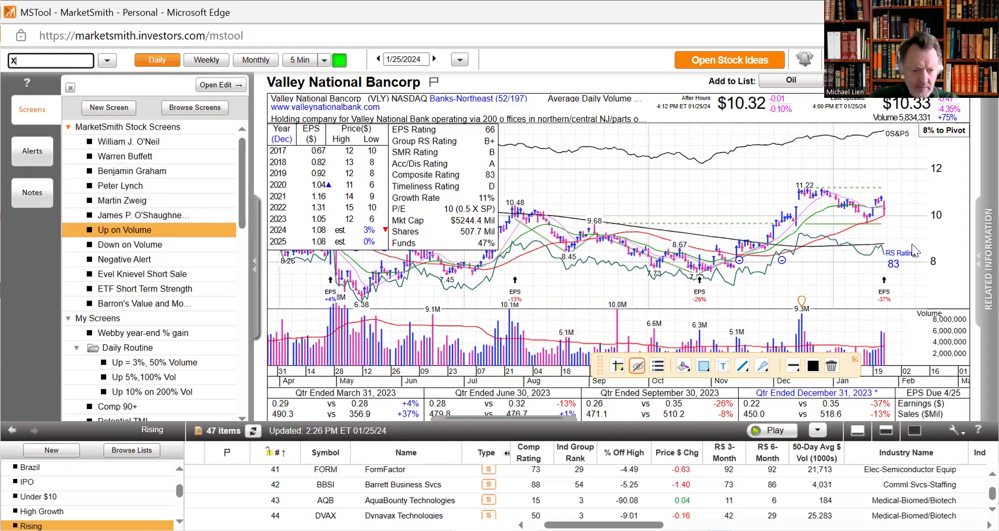
pyautogui.write('EL')
pyautogui.press('Return')
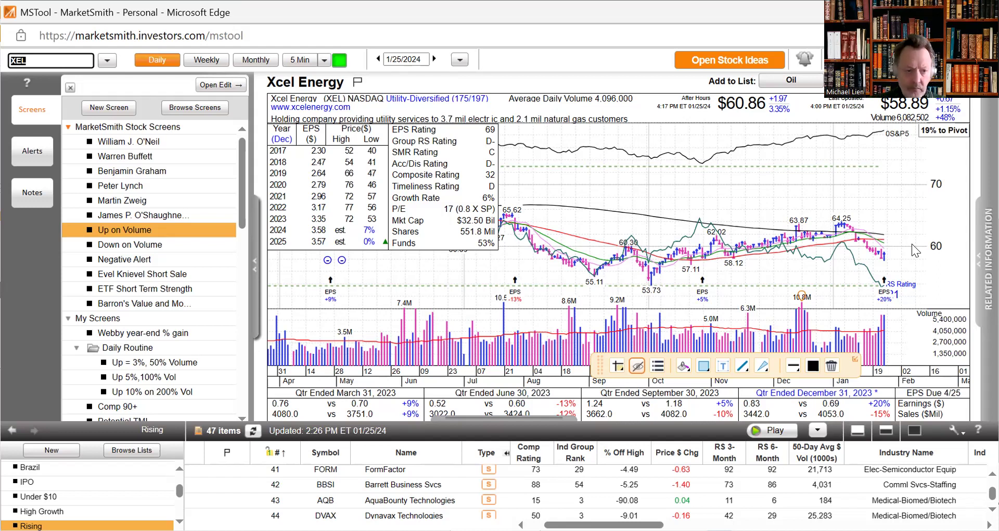
# Load the daily charts of Tesla (TSLA) and Ford Motor (F).
pyautogui.write('TSLA')
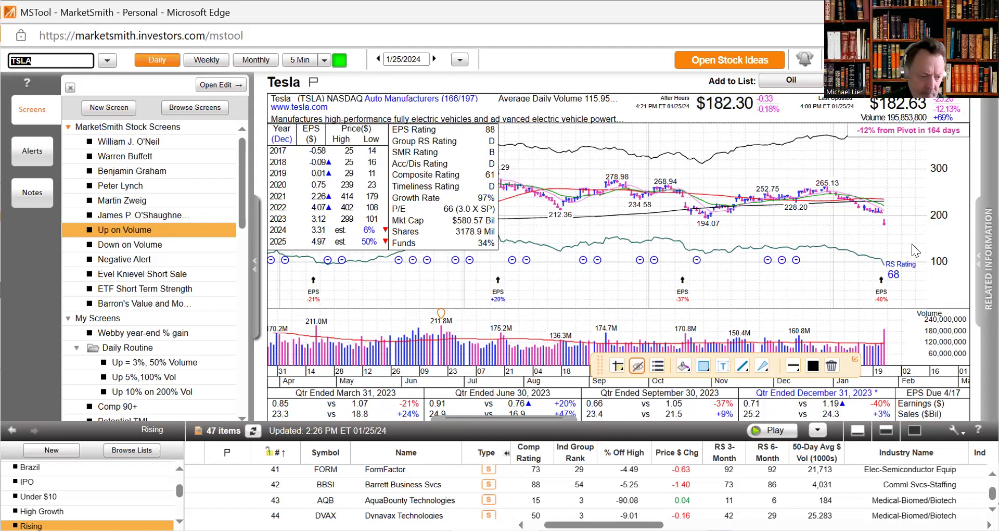
pyautogui.write('F')
pyautogui.press('Return')
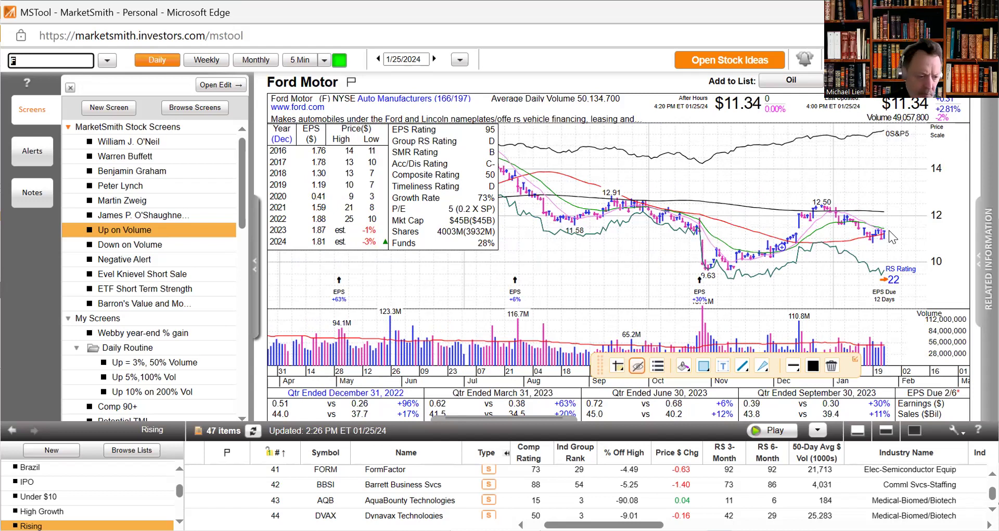
# Load the daily charts of Las Vegas Sands (LVS) and Hertz Global Holdings (HTZ).
pyautogui.write('L')
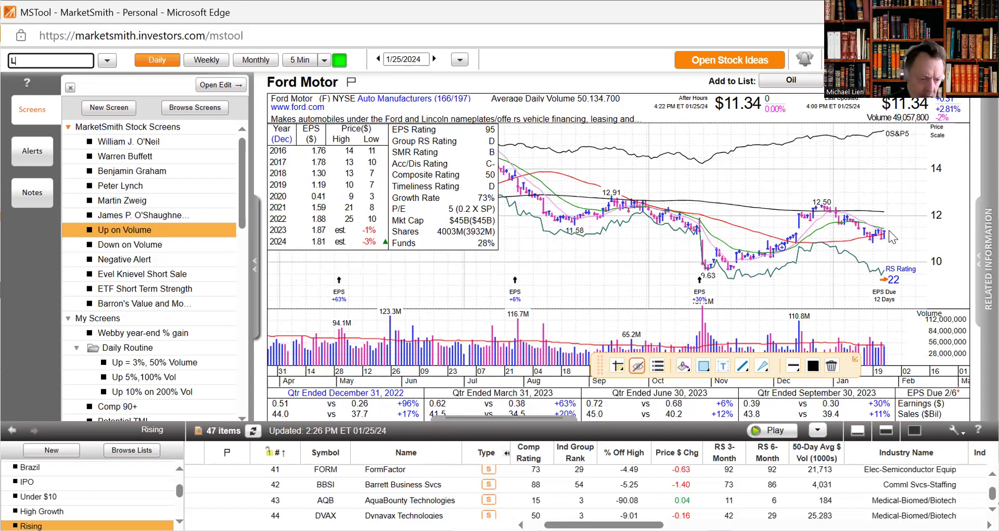
pyautogui.write('VS')
pyautogui.press('Return')
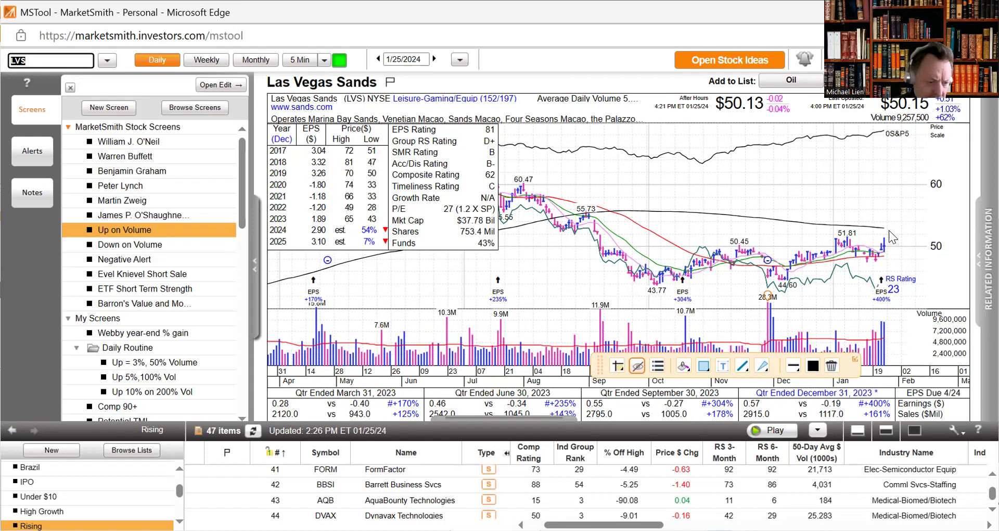
pyautogui.write('HTZ')
pyautogui.press('Return')
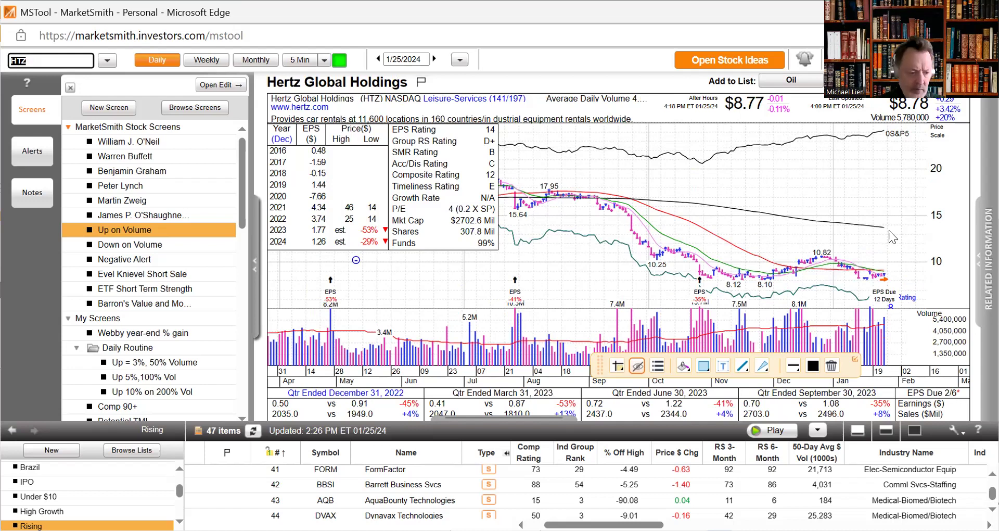
# Load the daily charts of BHP Group (BHP) and CSX (CSX).
pyautogui.write('BH')
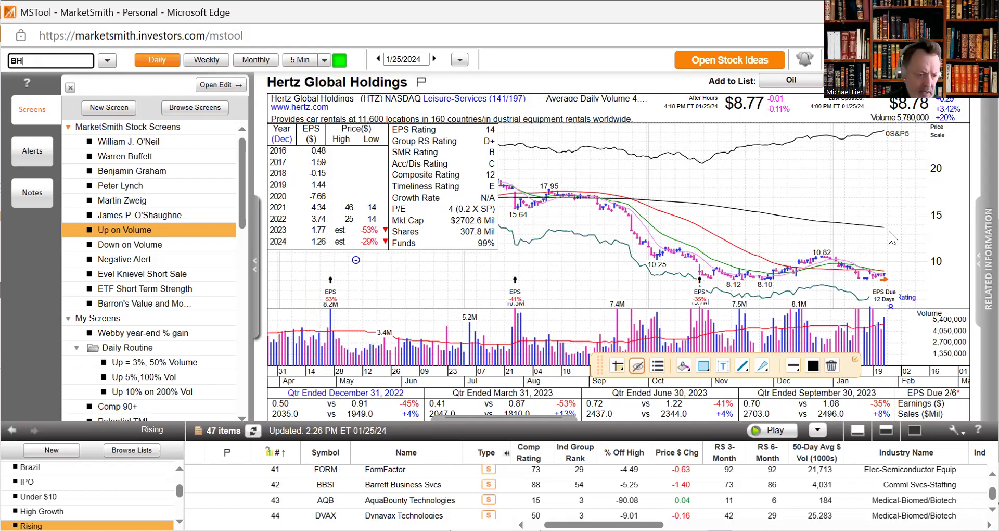
pyautogui.write('P')
pyautogui.press('Return')
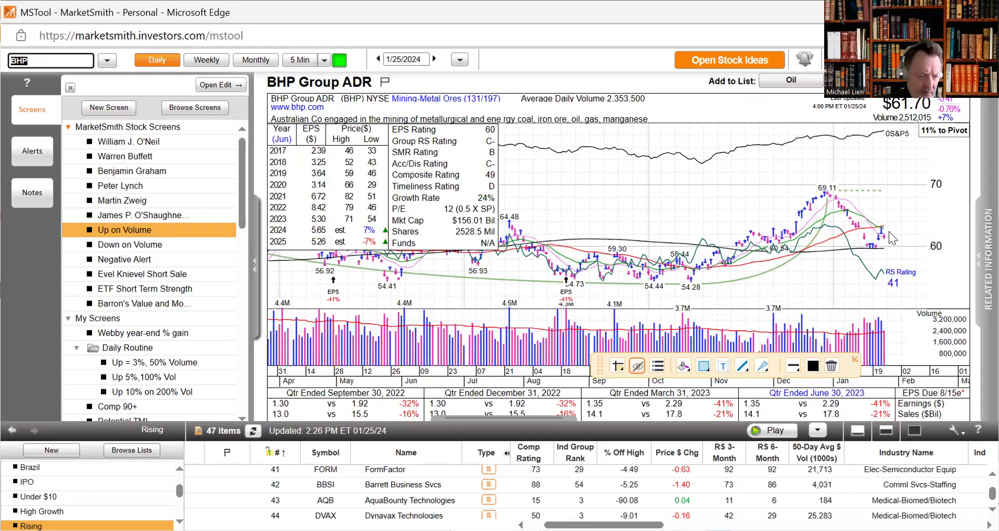
pyautogui.write('CSX')
pyautogui.press('Return')
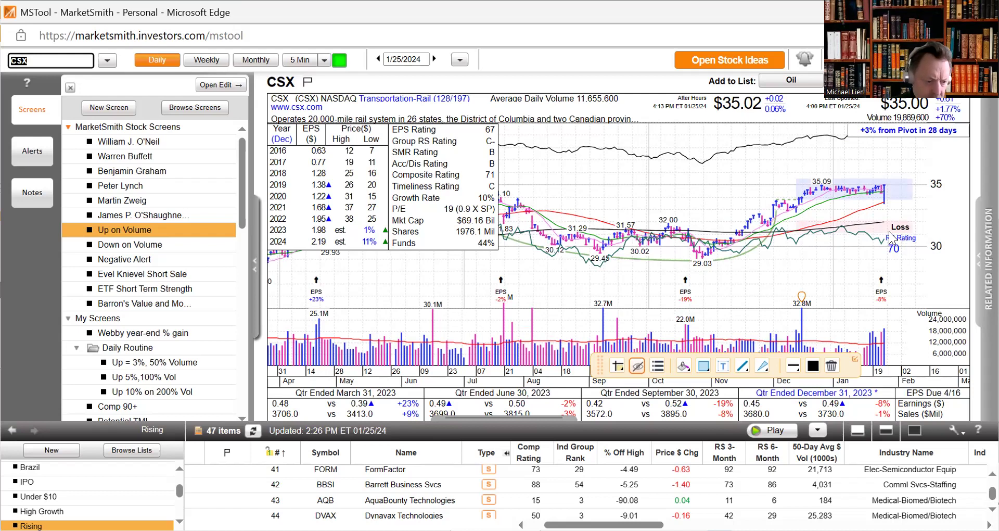
# Load the daily charts of Dow (DOW) and Hexcel (HXL).
pyautogui.write('D')
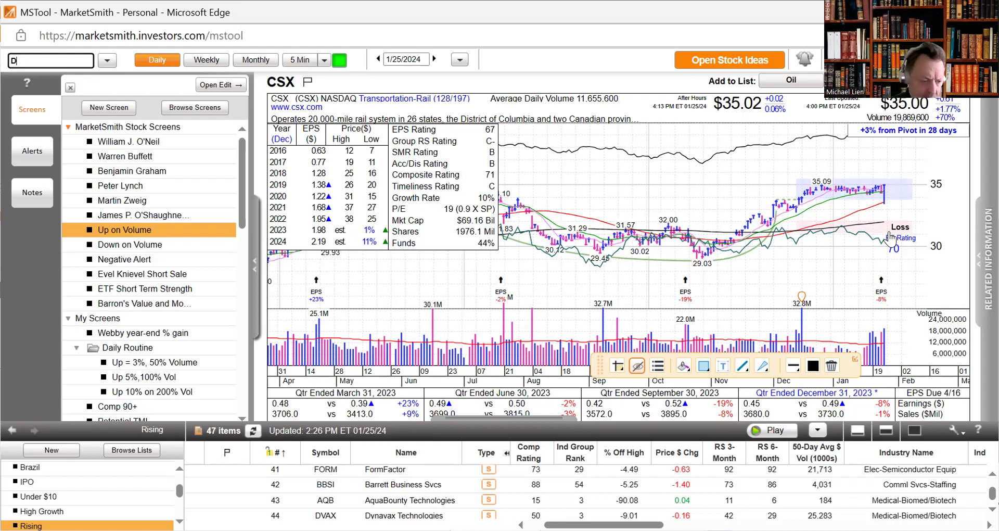
pyautogui.write('OW')
pyautogui.press('Return')
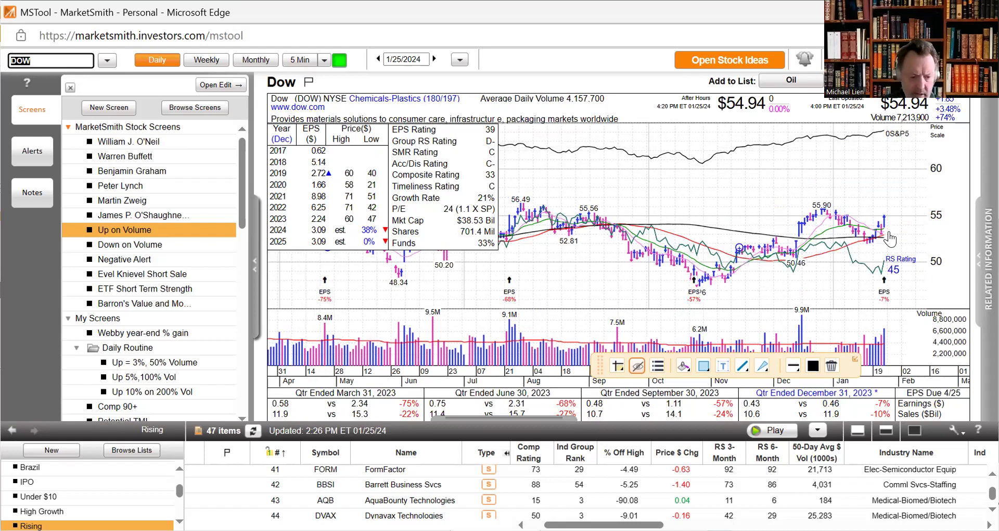
pyautogui.write('HX')
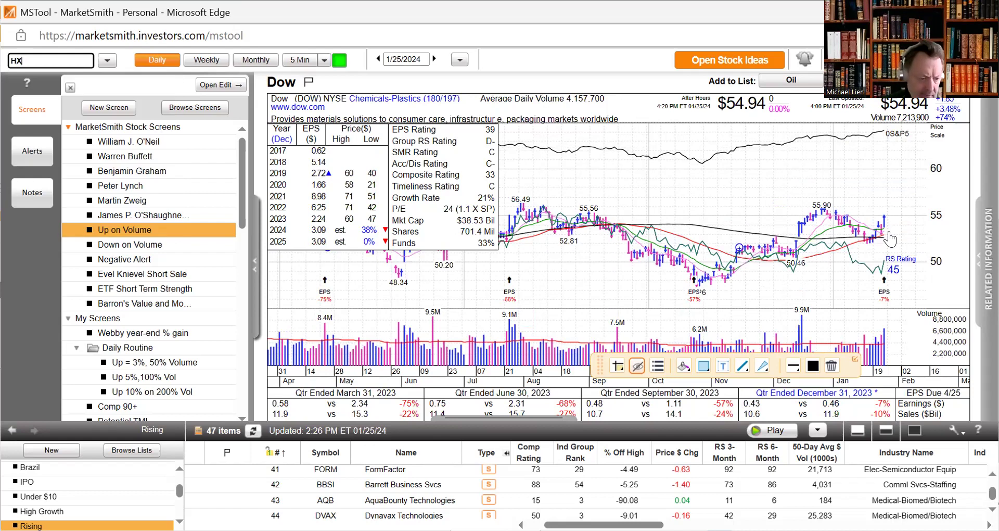
pyautogui.write('L')
pyautogui.press('Return')
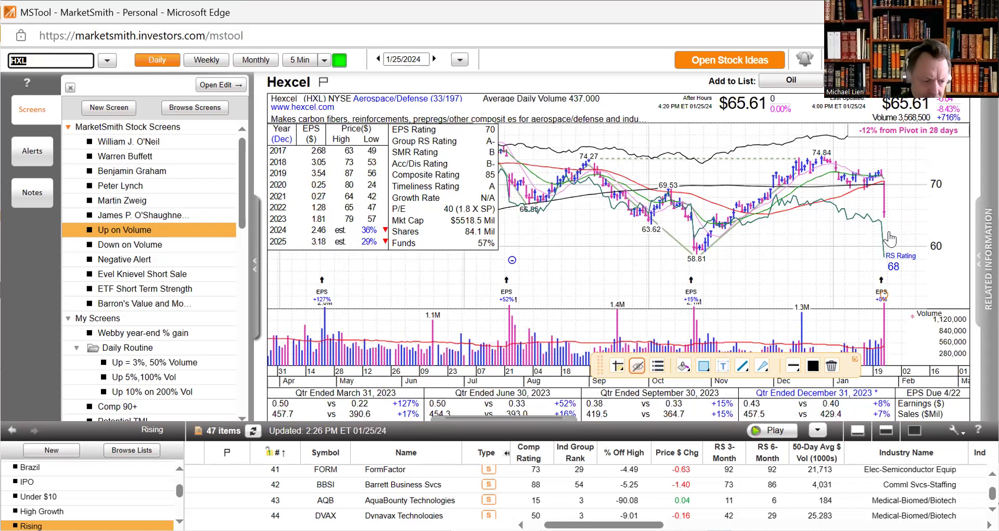
# Load the daily charts of Knight-Swift Transport (KNX) and United Rentals (URI).
pyautogui.write('K')
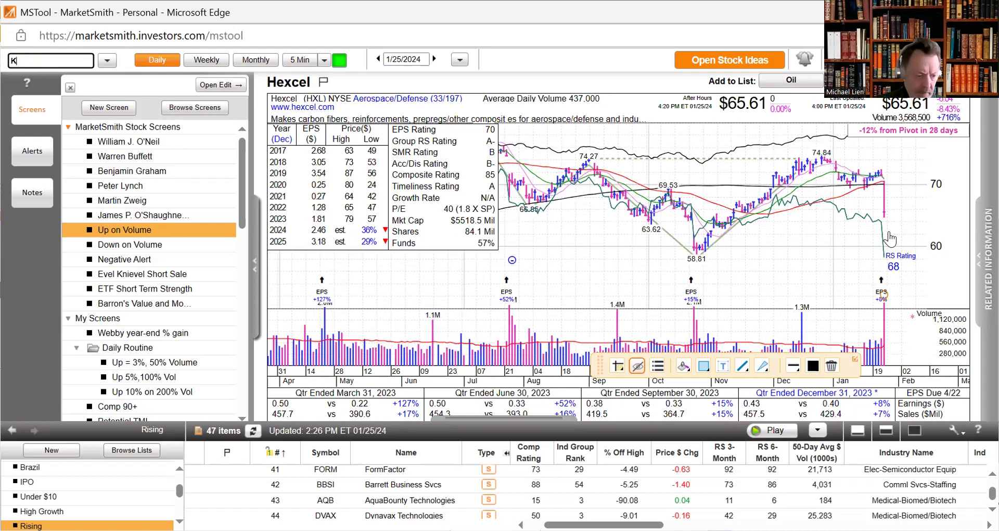
pyautogui.write('NX')
pyautogui.press('Return')
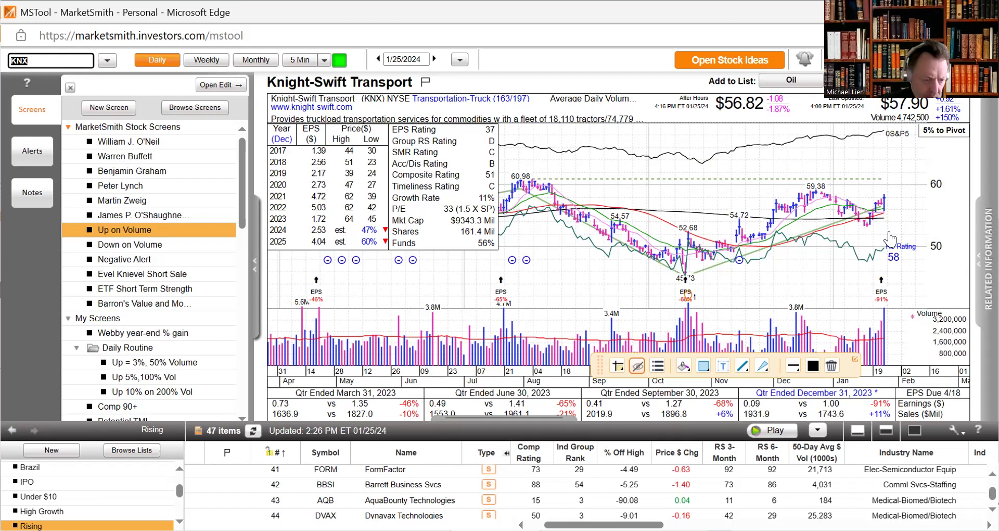
pyautogui.write('URI')
pyautogui.press('Return')
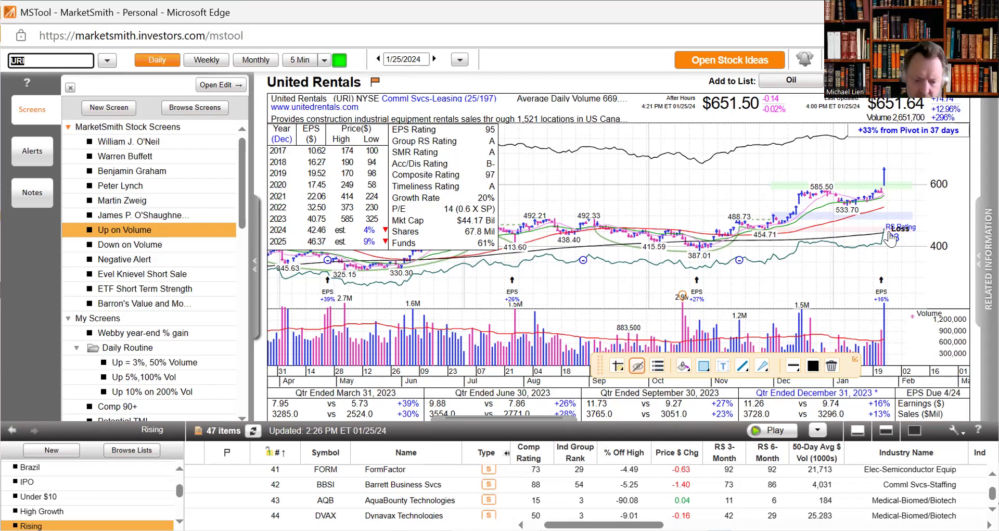
# Load the daily charts of Lockheed Martin (LMT) and Ameriprise Financial (AMP).
pyautogui.write('L')
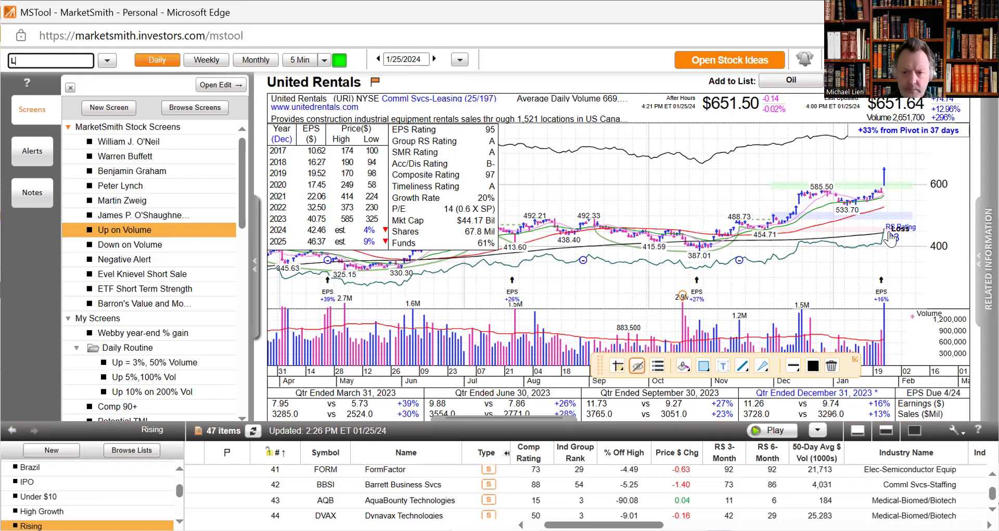
pyautogui.write('MT')
pyautogui.press('Return')
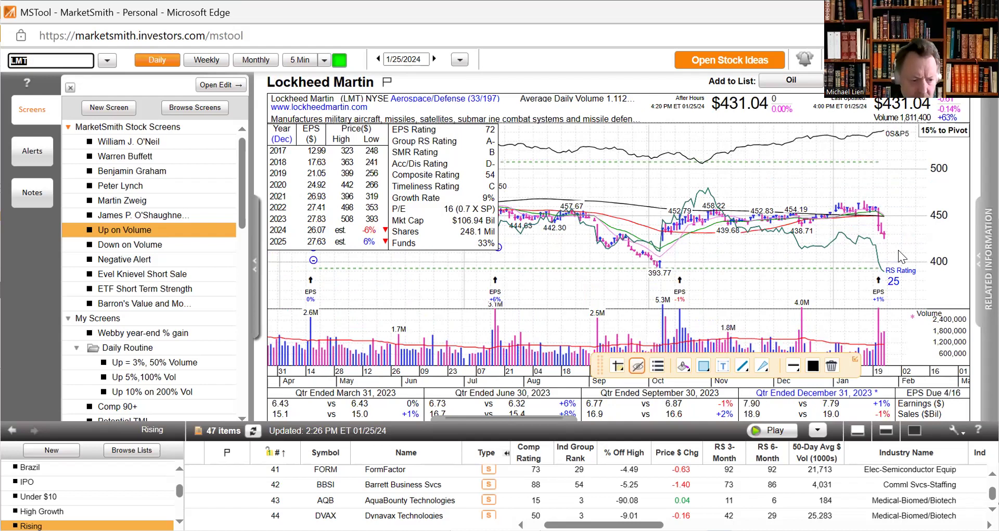
pyautogui.write('A')
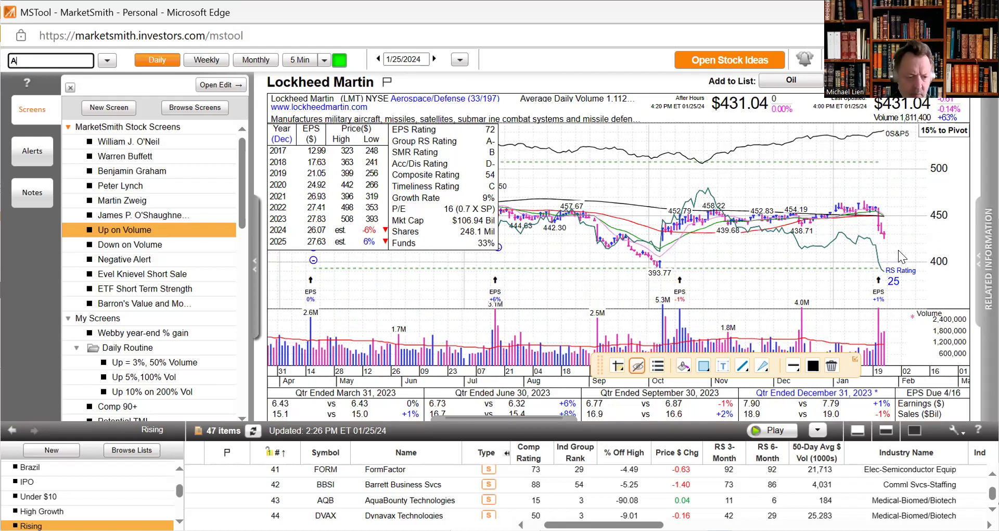
pyautogui.write('MP')
pyautogui.press('Return')
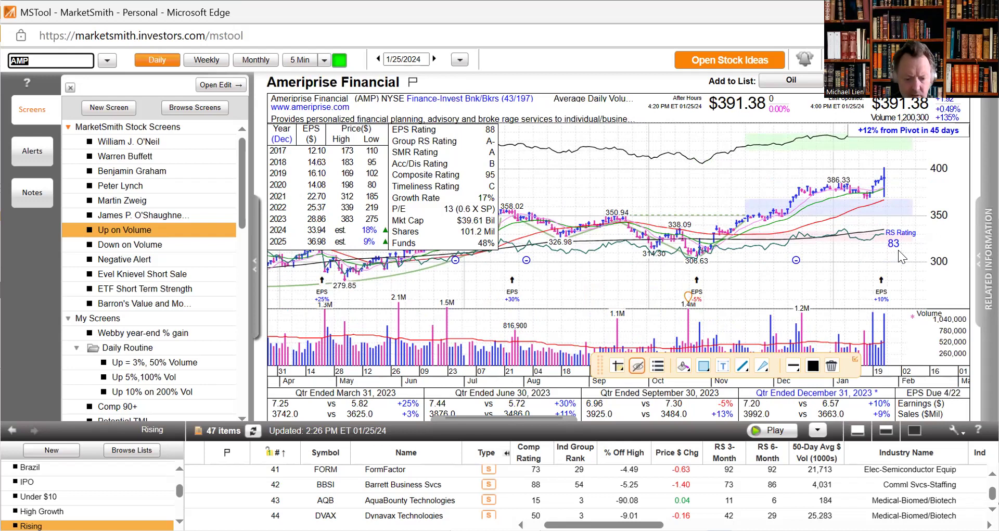
# Load the daily charts of Raymond James (RJF) and WR Berkley (WRB).
pyautogui.write('RJL')
pyautogui.press('Return')
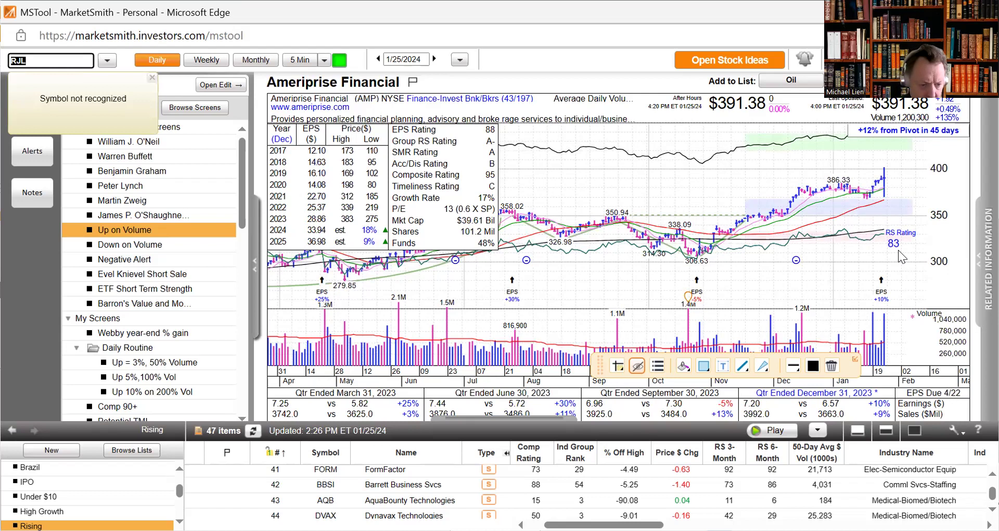
pyautogui.write('R')
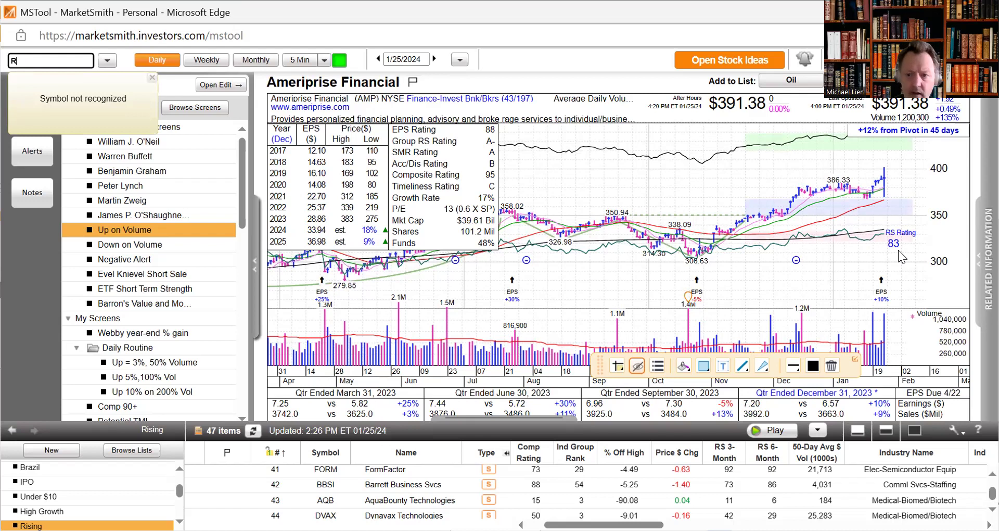
pyautogui.write('JF')
pyautogui.press('Return')
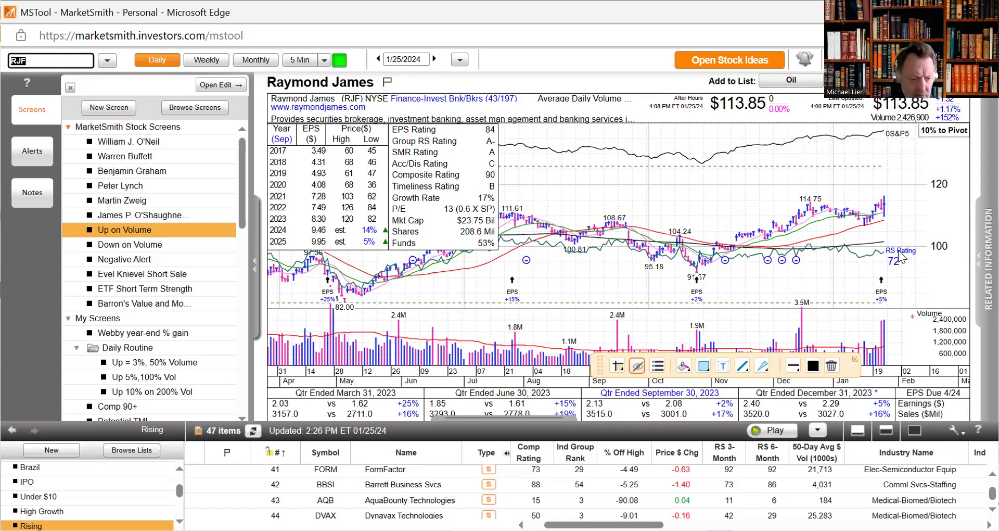
pyautogui.write('W')
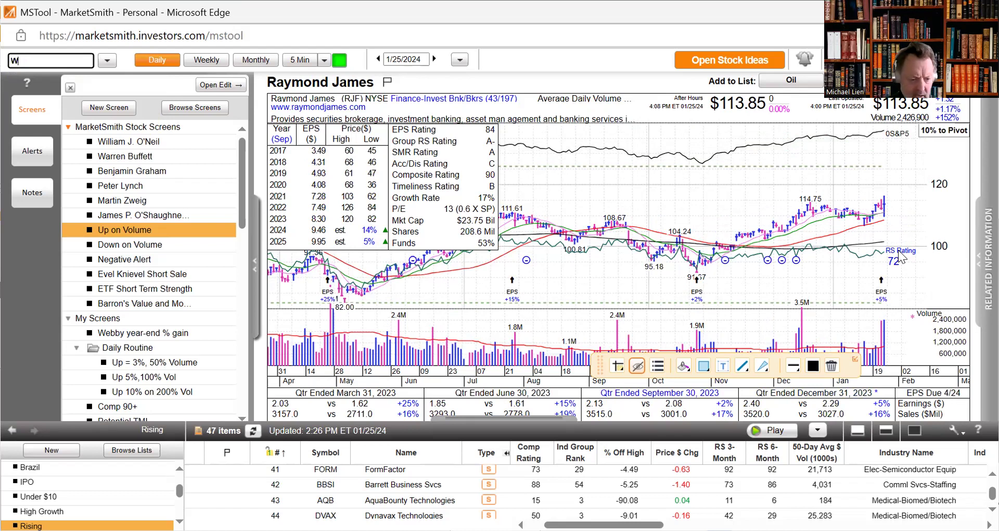
pyautogui.write('RB')
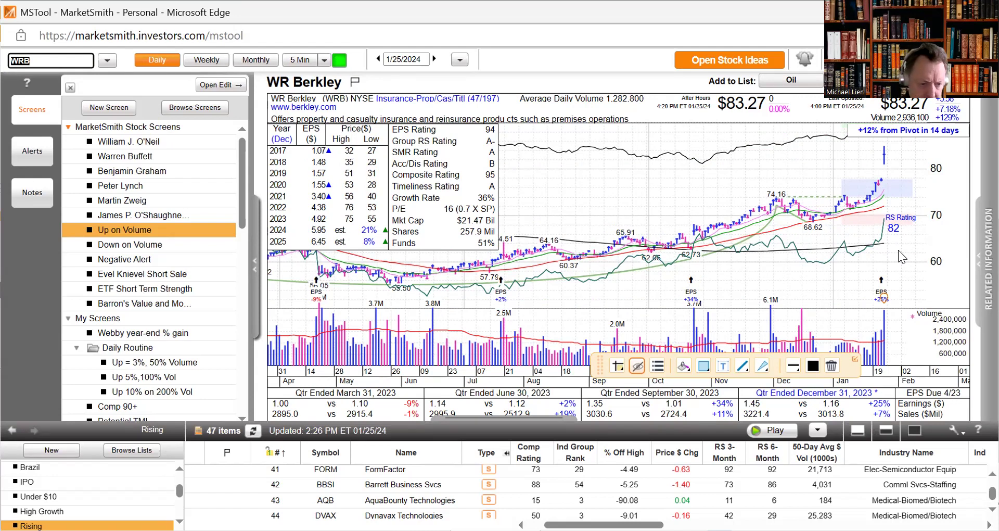
# Load the daily charts of CG Oncology (CGON) and Humana (HUM).
pyautogui.write('CGON')
pyautogui.press('Return')
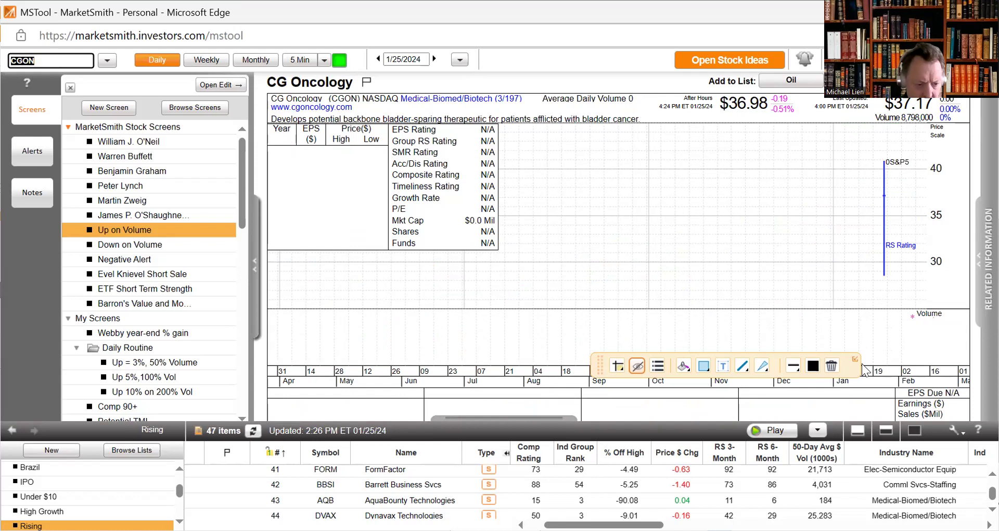
pyautogui.write('HUM')
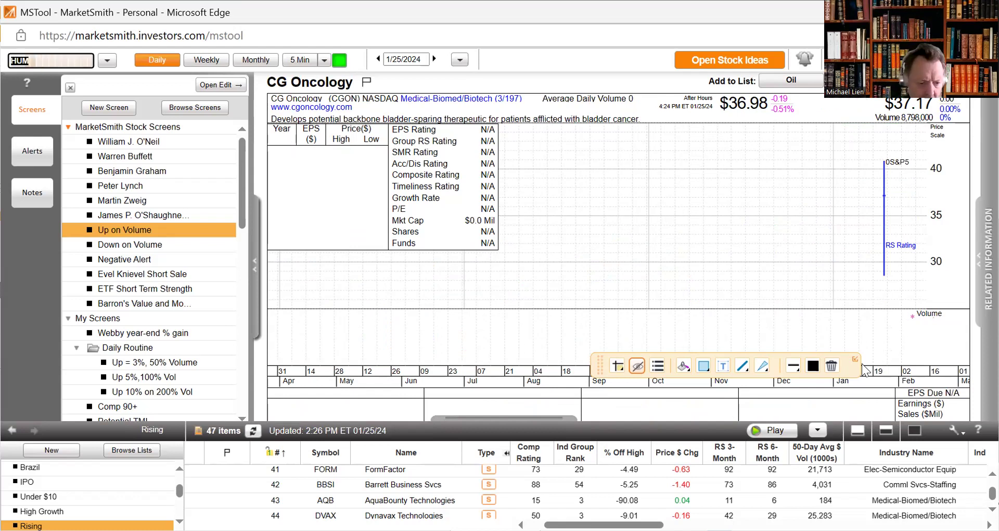
pyautogui.press('Return')
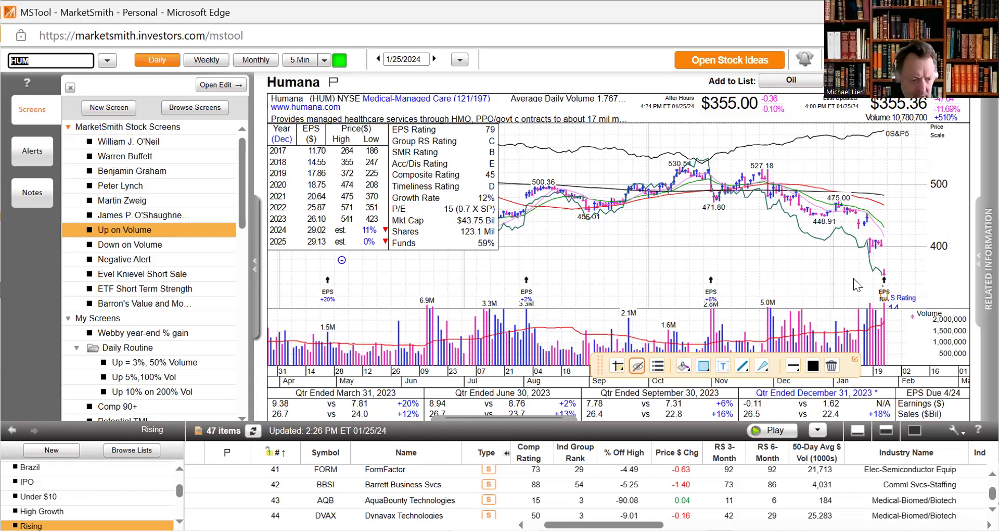
# Load the daily charts of ResMed (RMD) and IBM (IBM).
pyautogui.write('RMD')
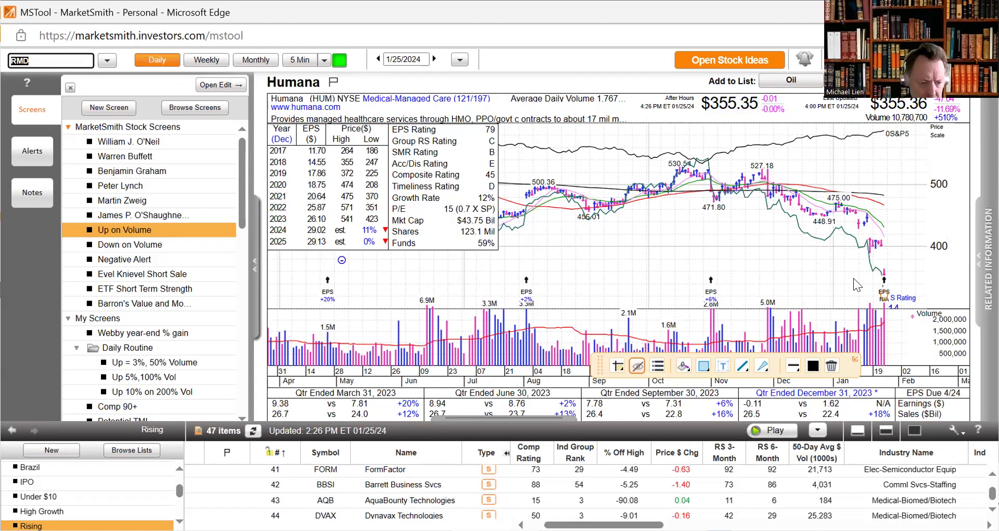
pyautogui.press('Return')
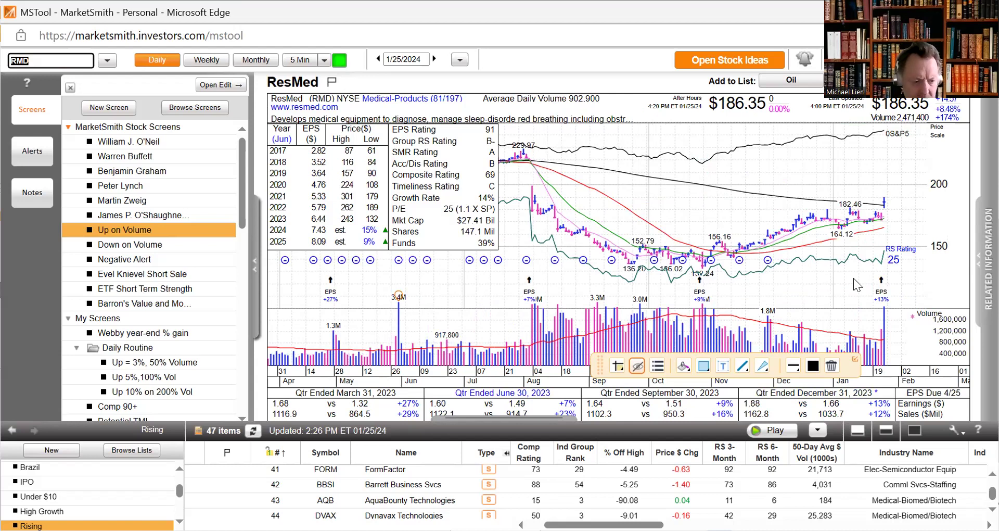
pyautogui.press('BackSpace')
pyautogui.write('IBM')
pyautogui.press('Return')
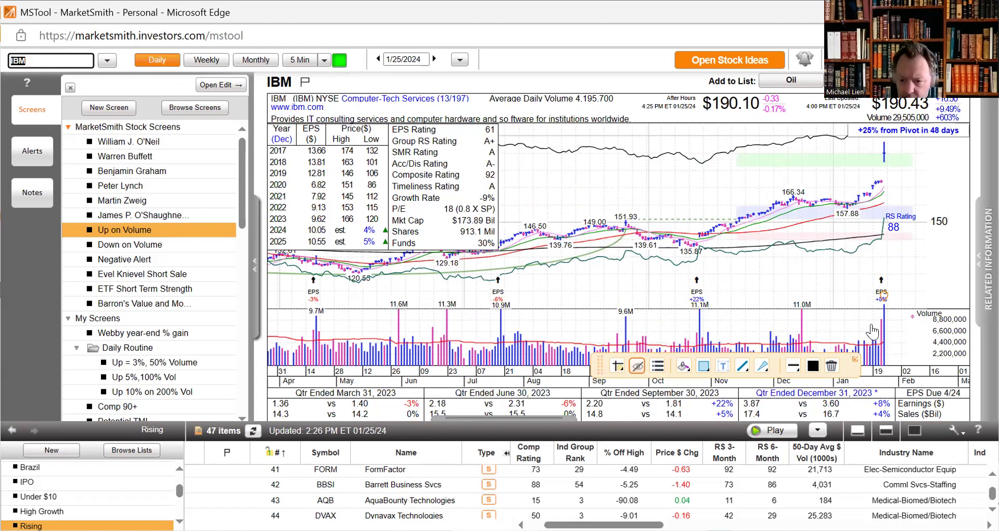
# Load the daily chart of Lam Research (LRCX).
pyautogui.moveTo(879, 306)
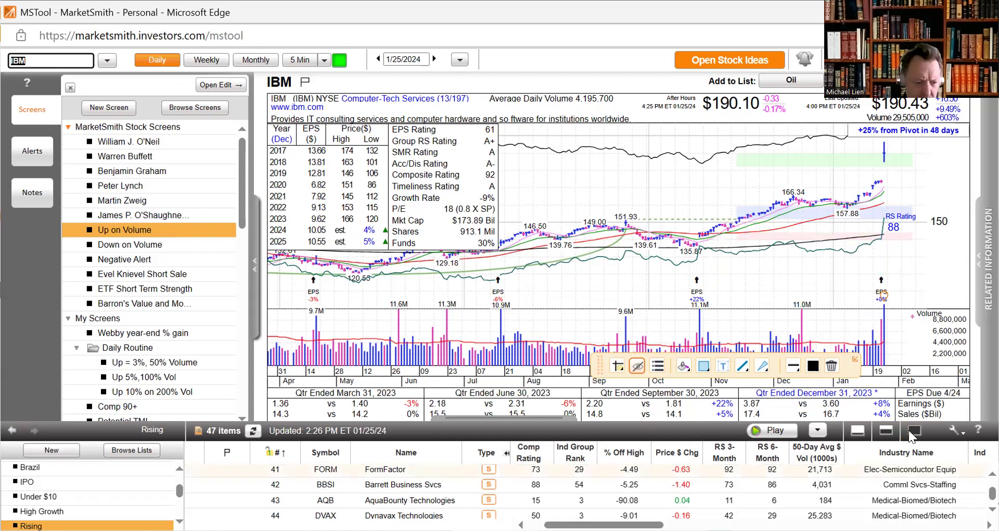
pyautogui.write('L')
pyautogui.press('BackSpace')
pyautogui.write('RCX')
pyautogui.press('Return')
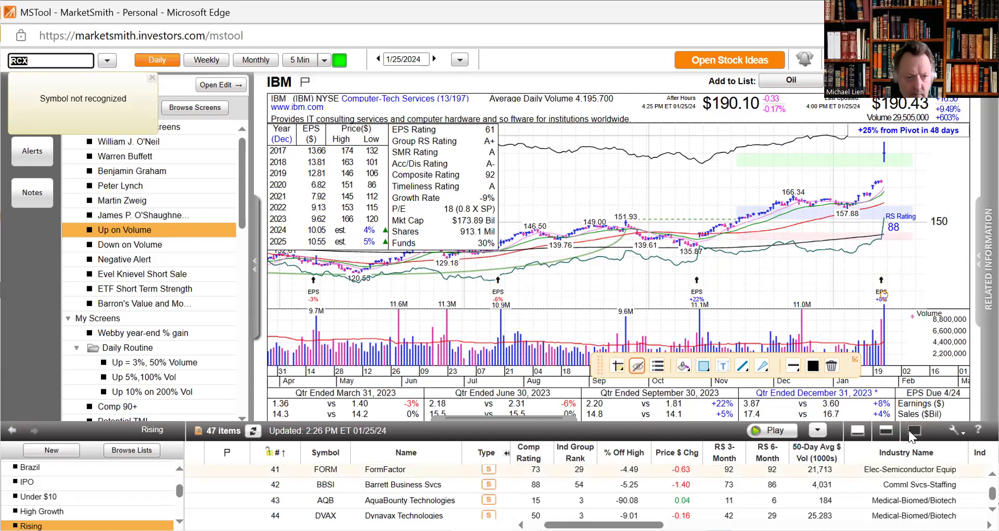
pyautogui.write('LRCX')
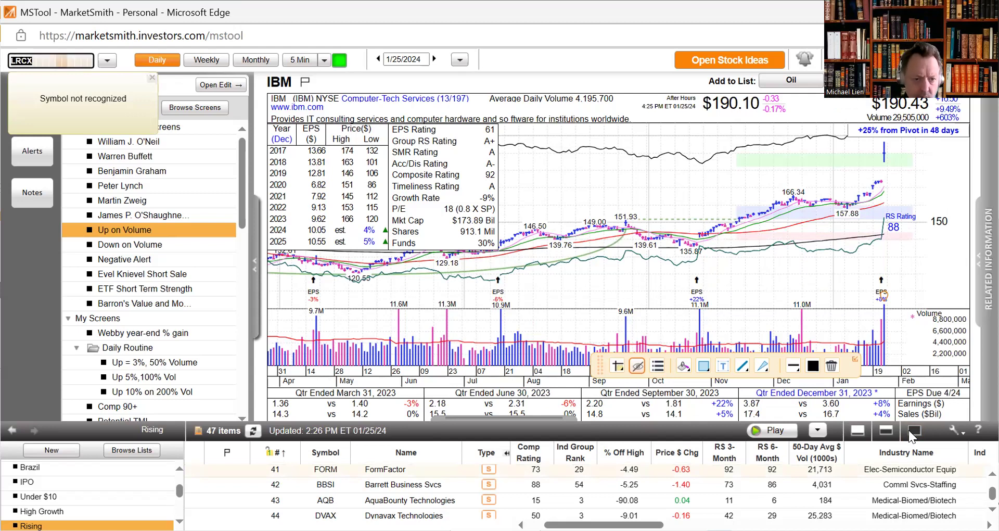
pyautogui.press('Return')
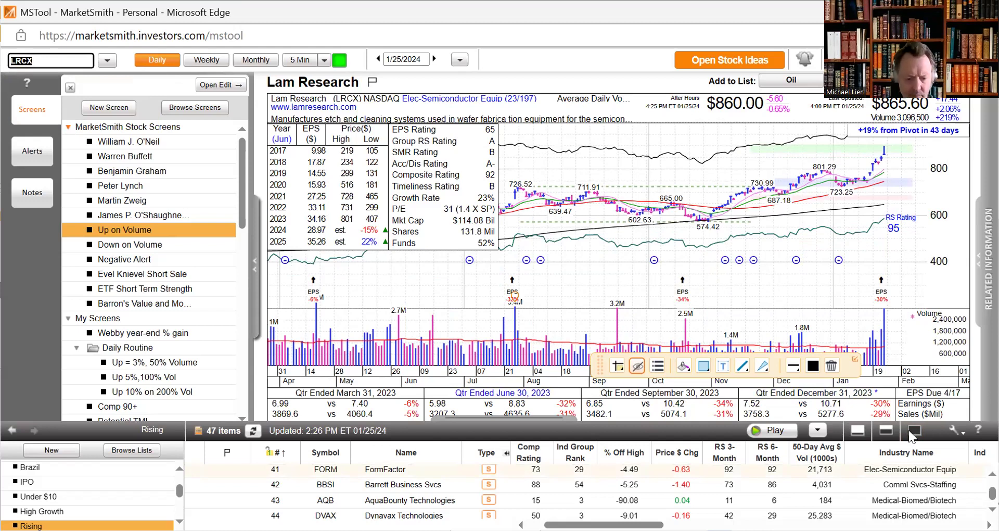
# Load the daily charts of Seagate Technology (STX) and ServiceNow (NOW).
pyautogui.write('S')
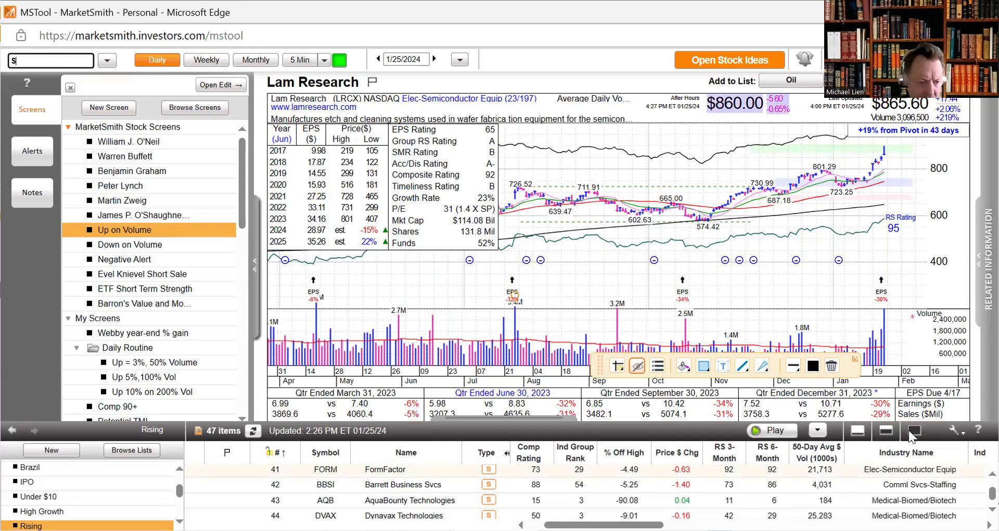
pyautogui.write('TX')
pyautogui.press('Return')
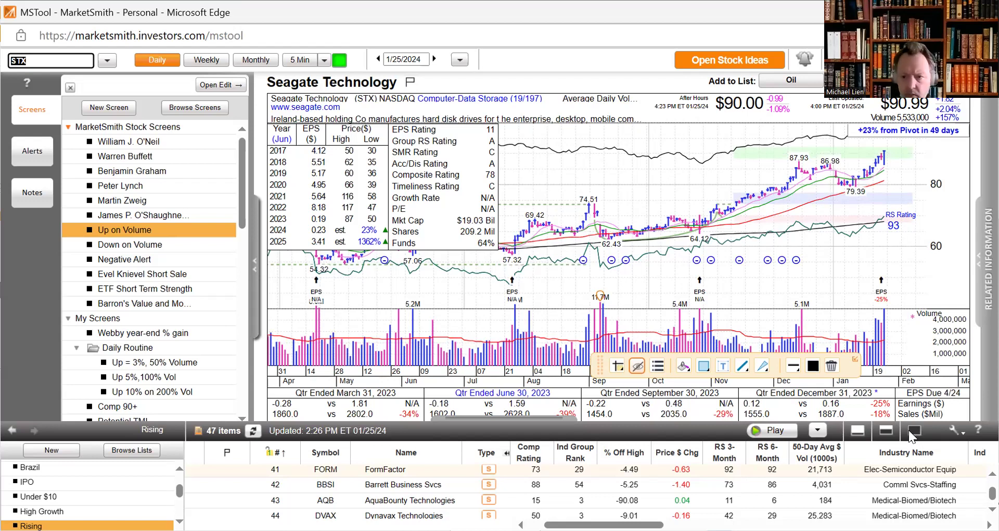
pyautogui.write('NOW')
pyautogui.press('Return')
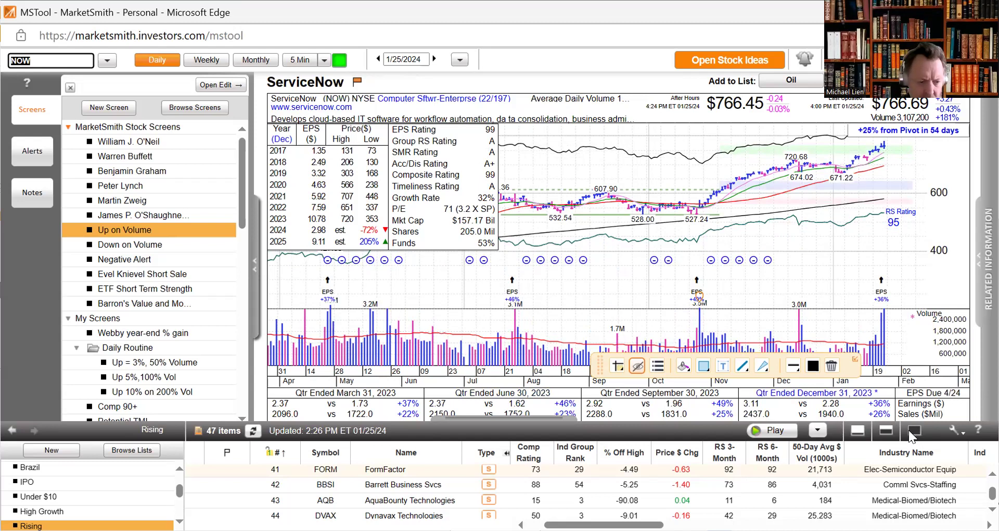
# Load the daily charts of STMicroelectronics (STM) and American Superconductor (AMSC).
pyautogui.write('STM')
pyautogui.press('Return')
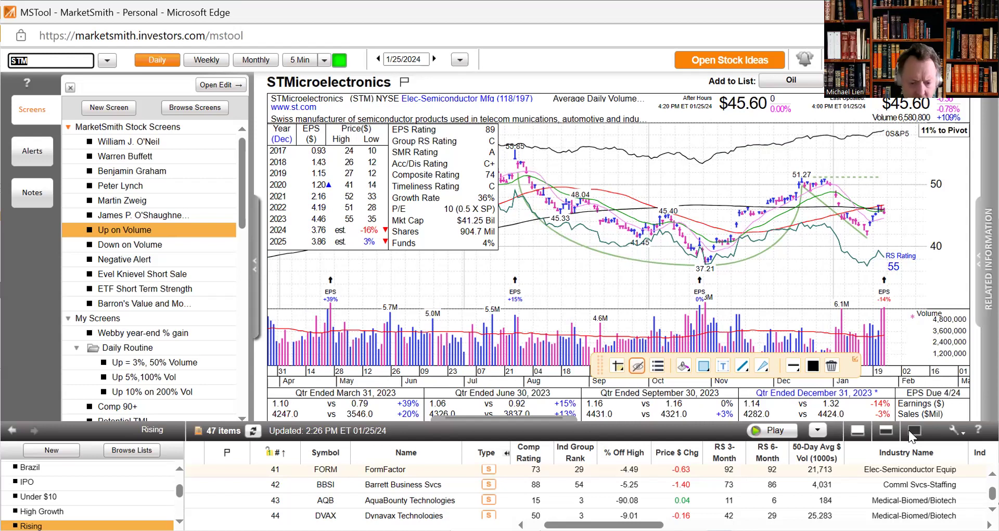
pyautogui.write('A')
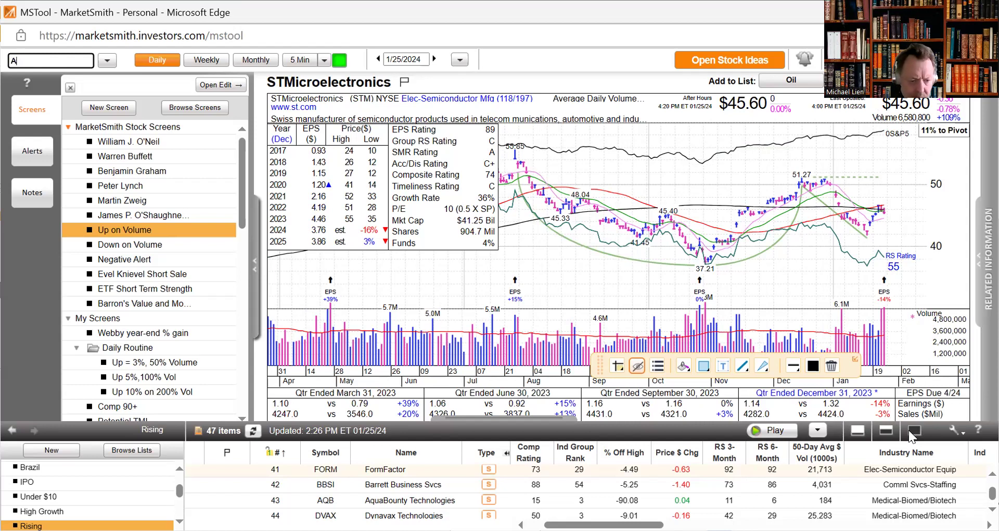
pyautogui.write('MSC')
pyautogui.press('Return')
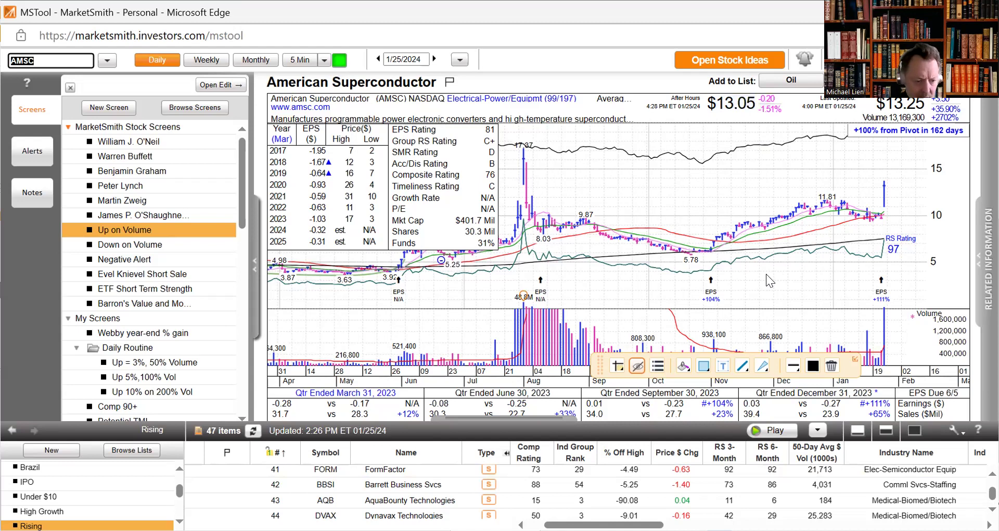
# Load the daily charts of CACI International (CACI) and Concentrix (CNXC).
pyautogui.write('C')
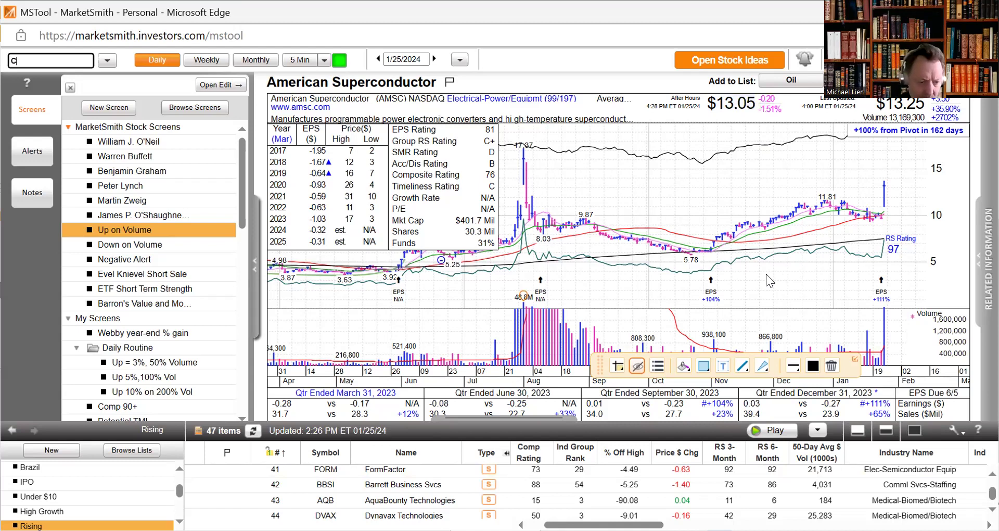
pyautogui.write('ACI')
pyautogui.press('Return')
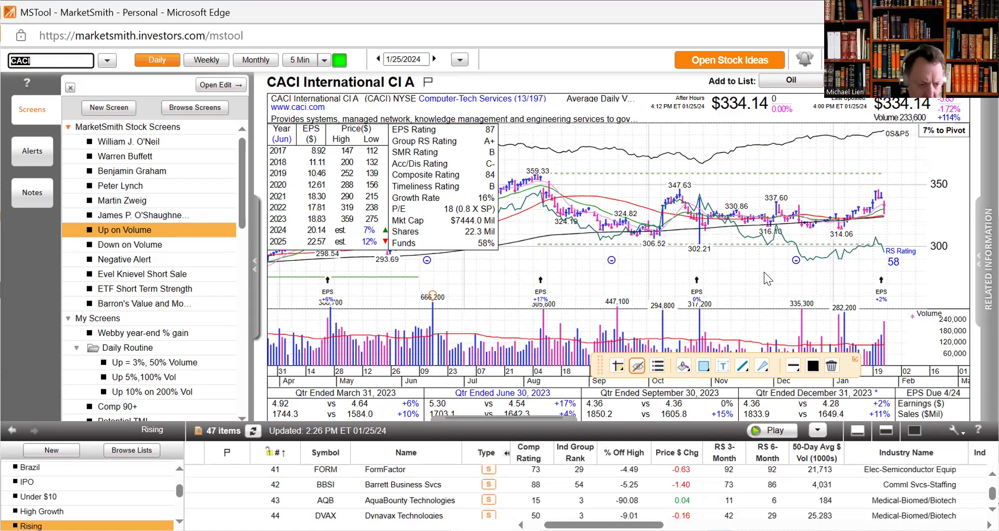
pyautogui.write('C')
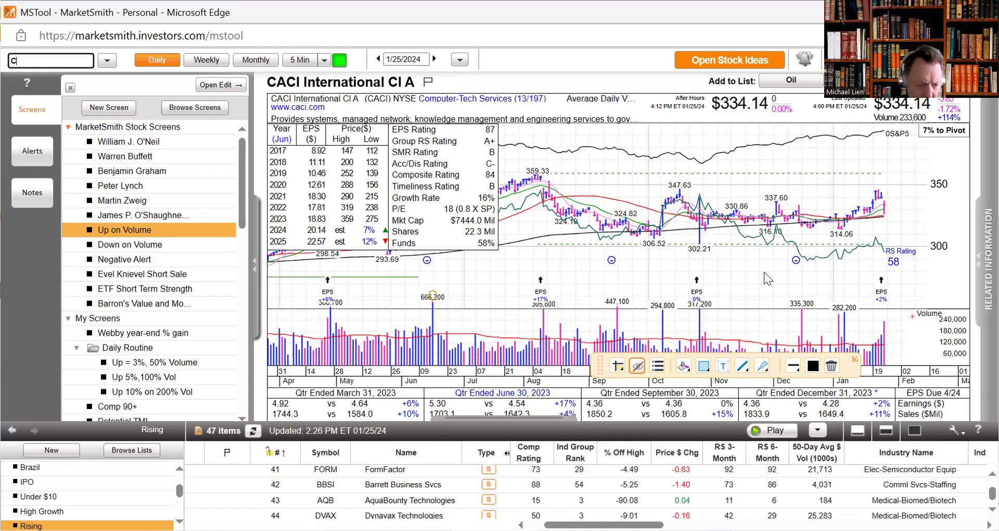
pyautogui.write('NXC')
pyautogui.press('Return')
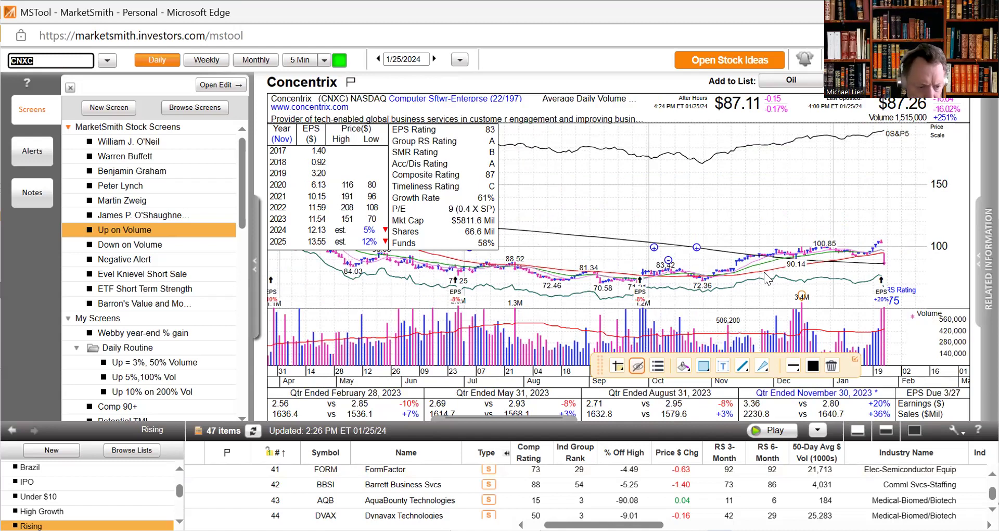
# Load the daily charts of Plexus (PLXS) and Paramount Global (PARA).
pyautogui.write('P')
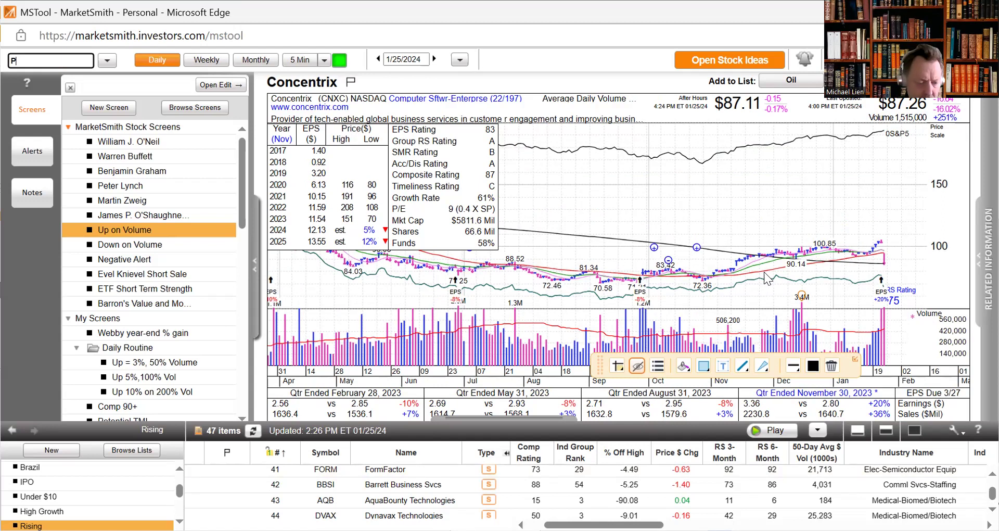
pyautogui.write('LXS')
pyautogui.press('Return')
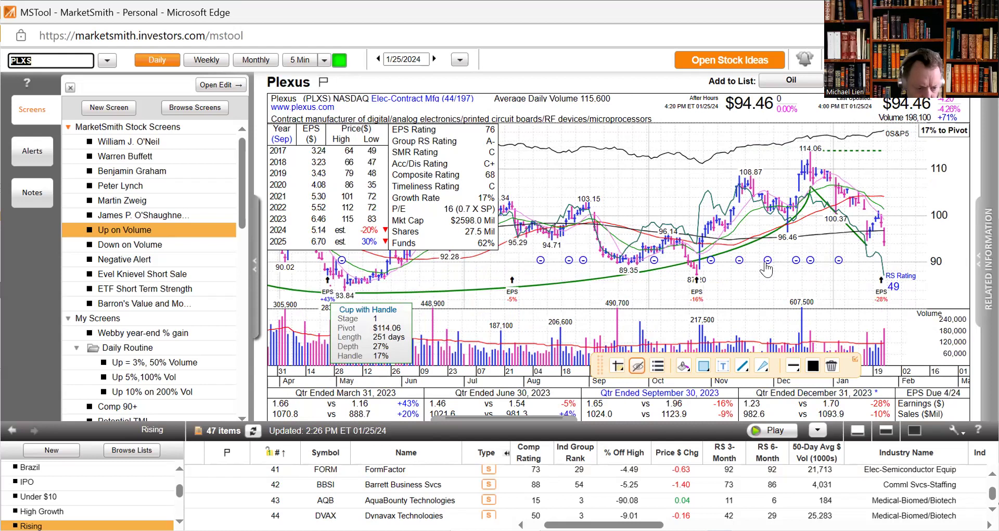
pyautogui.write('P')
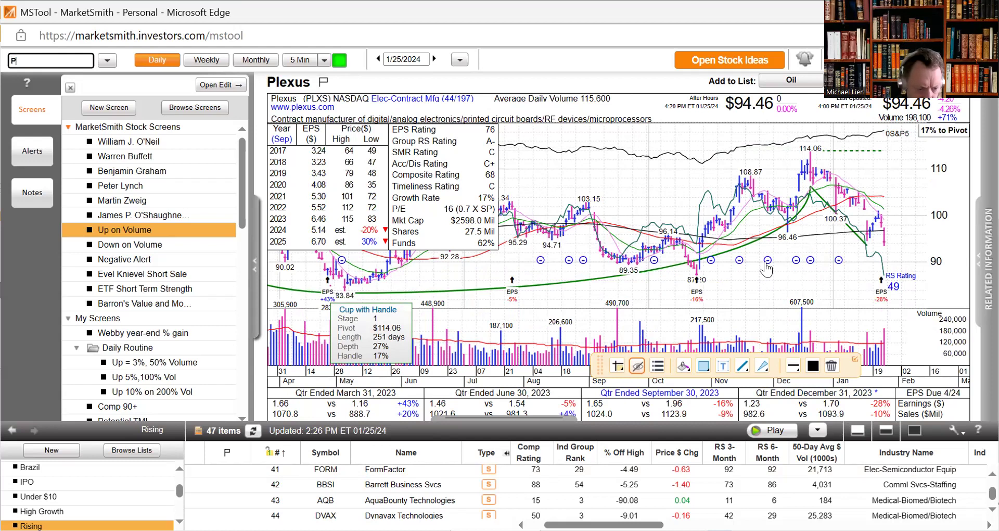
pyautogui.write('ARA')
pyautogui.press('Return')
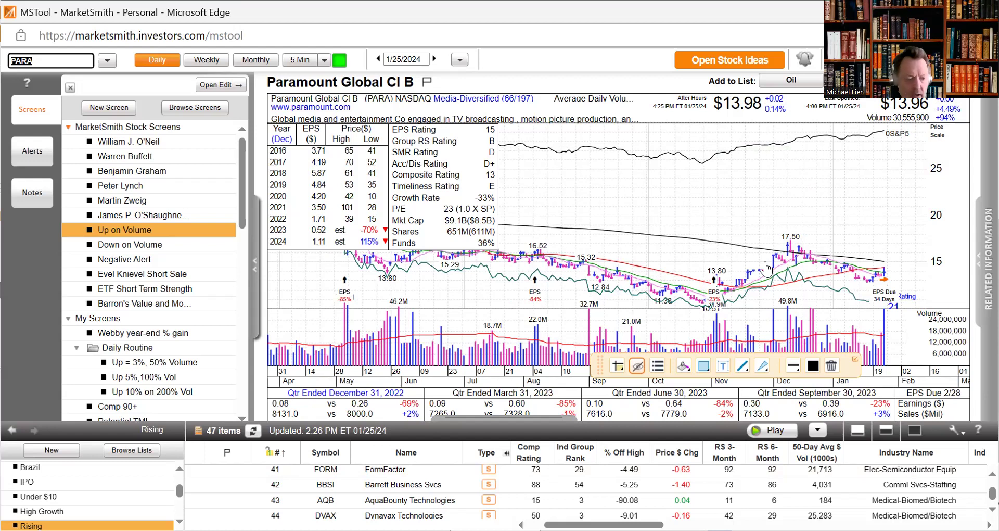
# Load the daily charts of Ameriprise Financial (AMP) and Federal Signal (FSS).
pyautogui.write('AM')
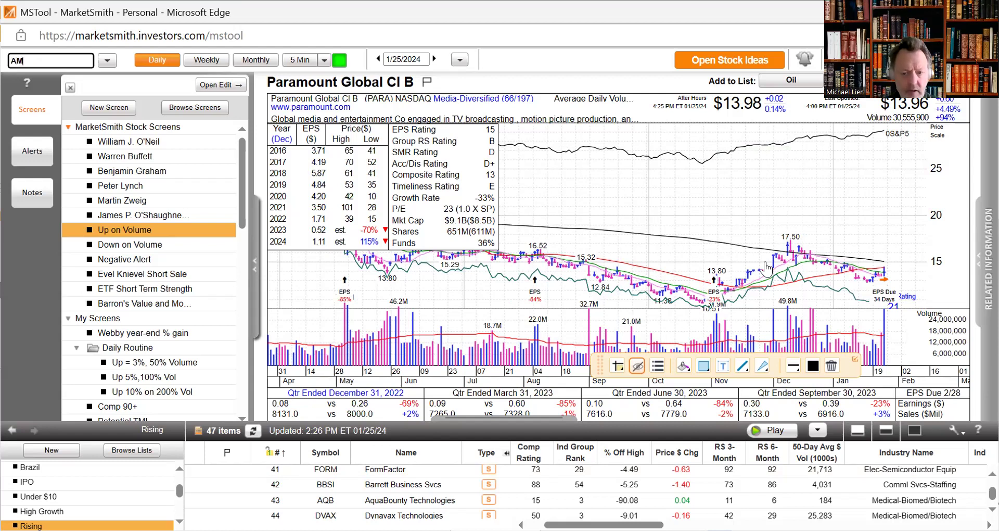
pyautogui.write('P')
pyautogui.press('Return')
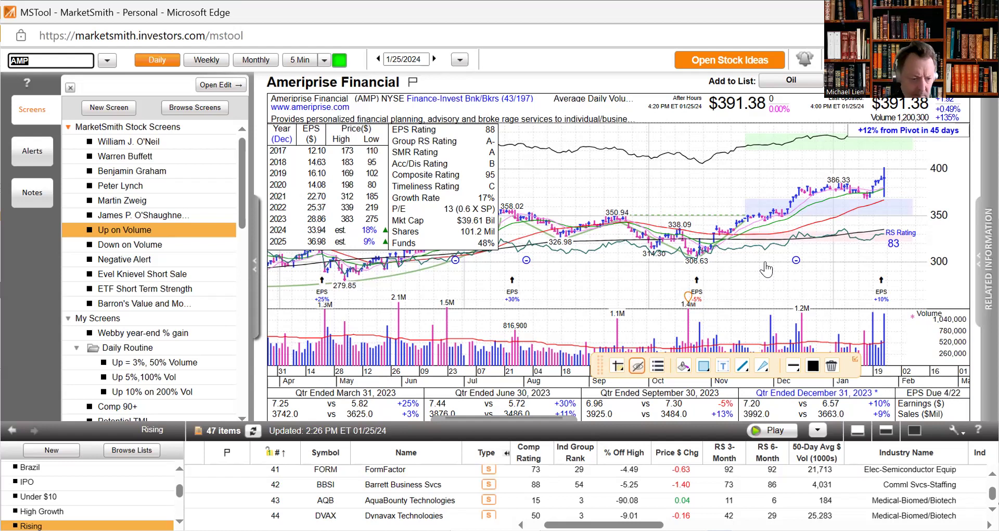
pyautogui.write('F')
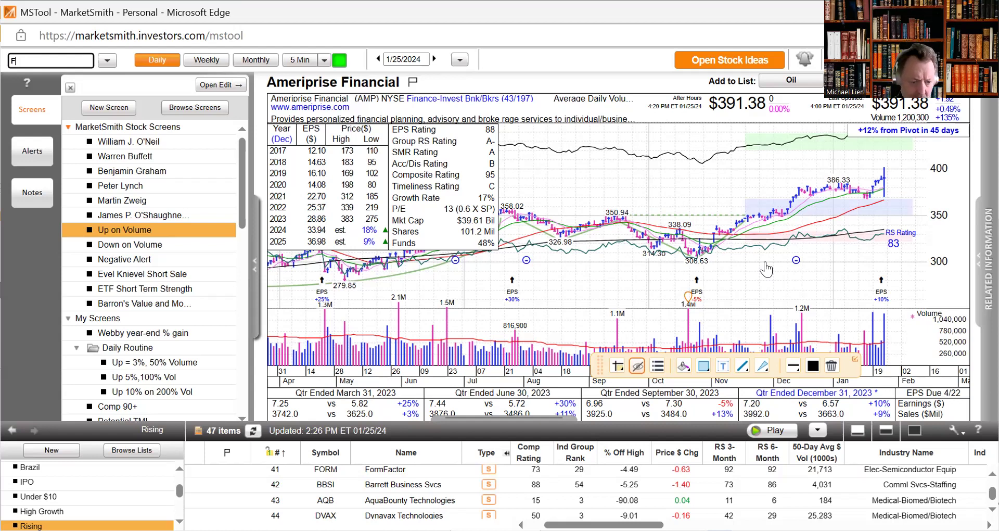
pyautogui.write('SS')
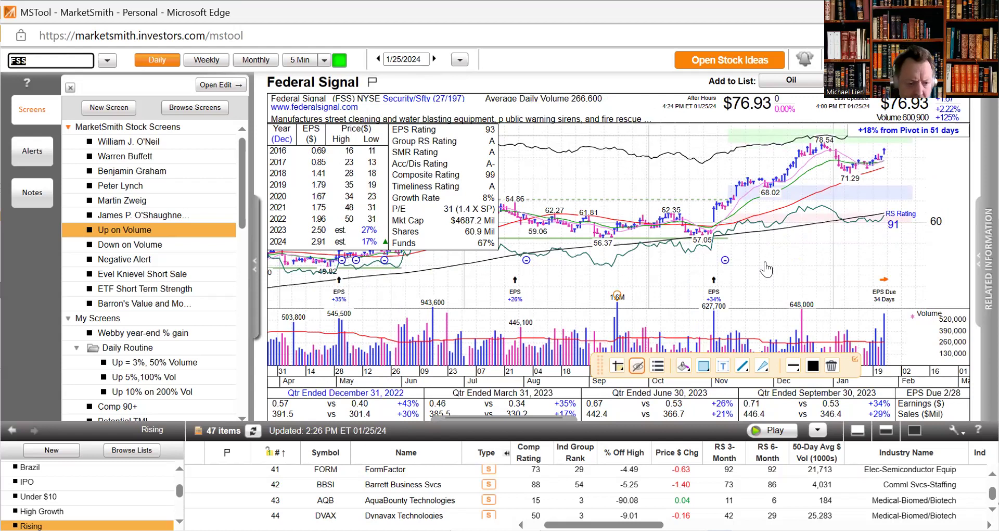
# Load the daily charts of Netflix (NFLX) and Oshkosh (OSK).
pyautogui.write('NFLX')
pyautogui.press('Return')
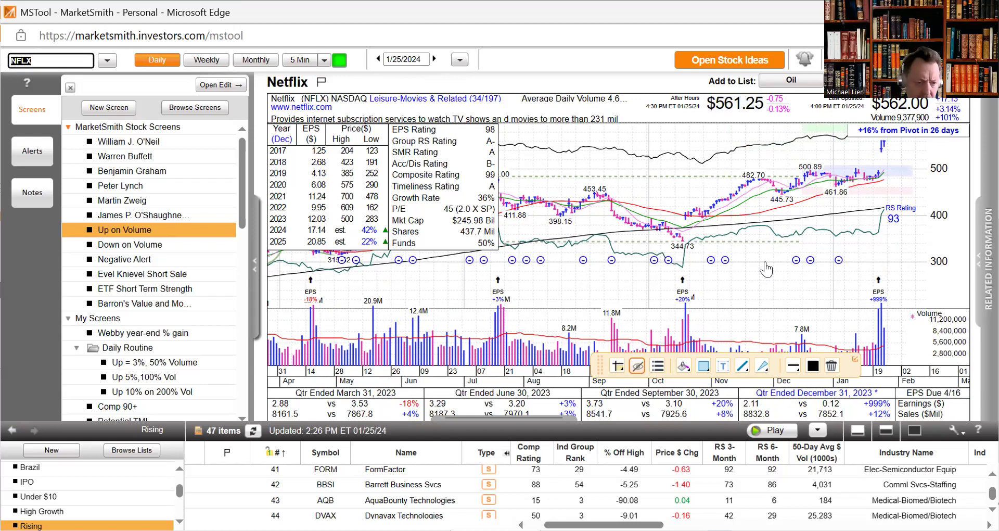
pyautogui.write('OS')
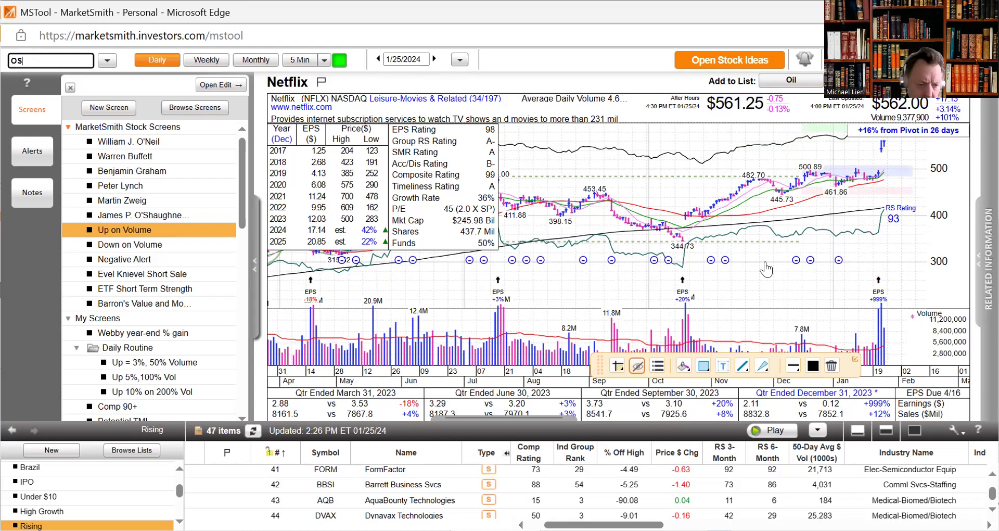
pyautogui.write('K')
pyautogui.press('Return')
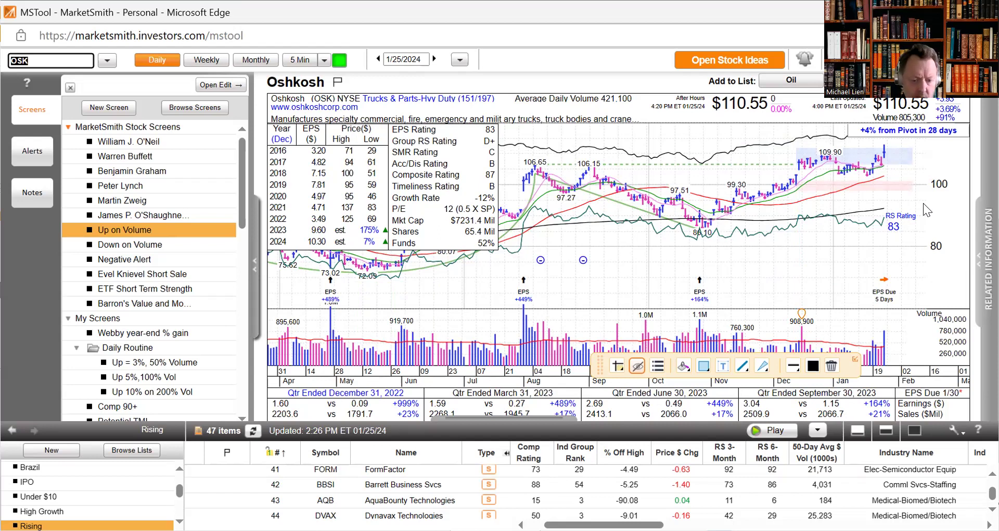
# Load the daily charts of Eltek (ELTK) and Open Text (OTEX).
pyautogui.write('E')
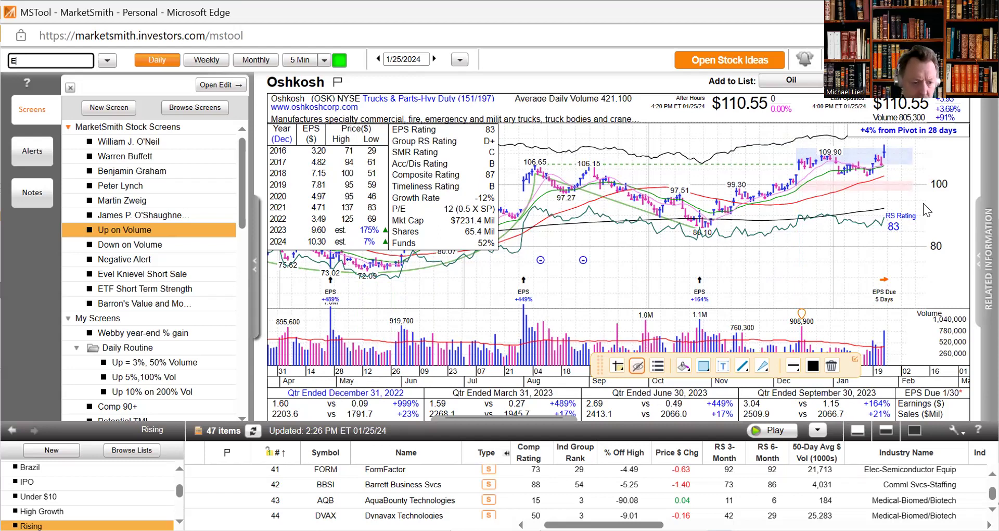
pyautogui.write('LTK')
pyautogui.press('Return')
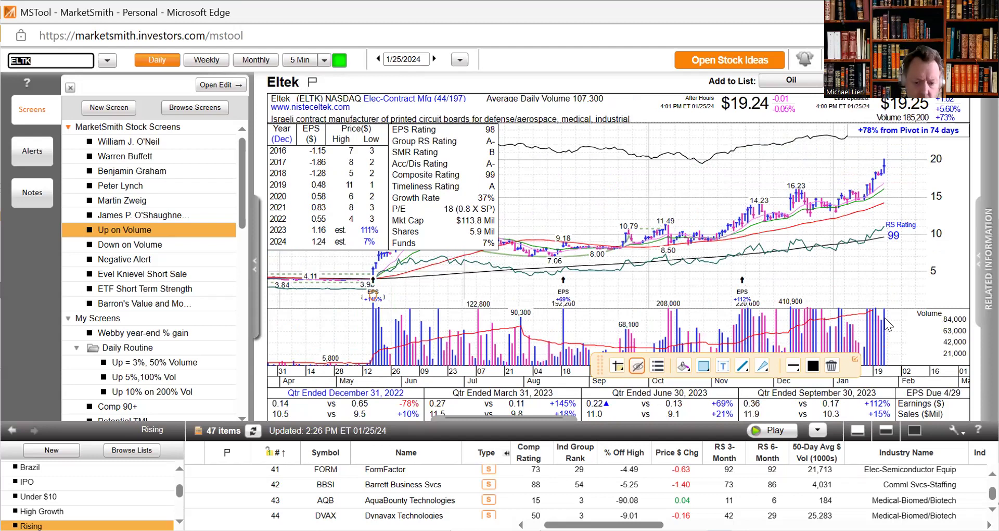
pyautogui.write('O')
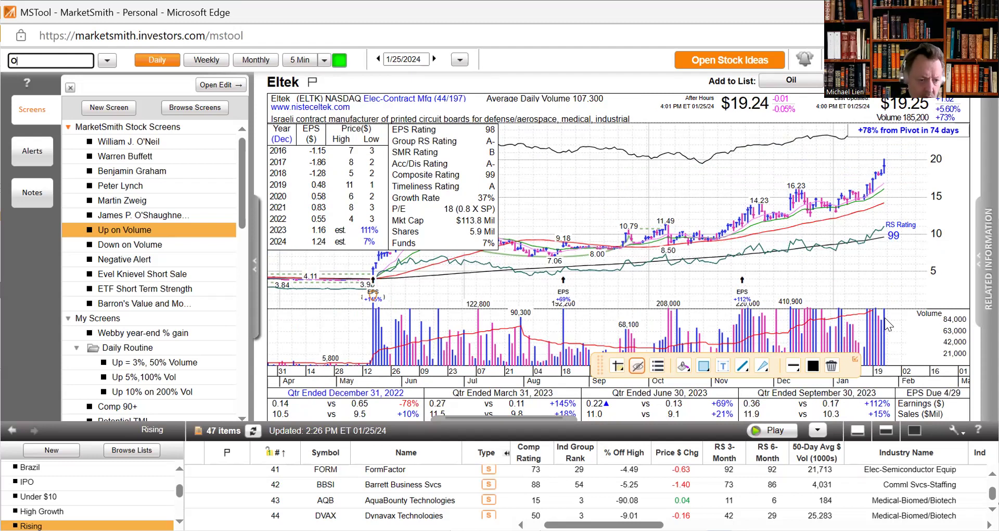
pyautogui.write('TEX')
pyautogui.press('Return')
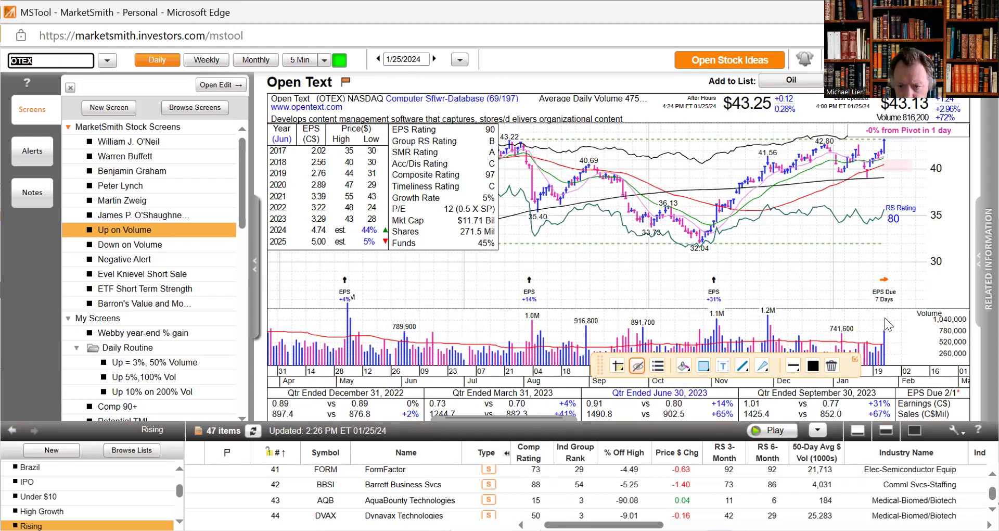
pyautogui.moveTo(864, 153)
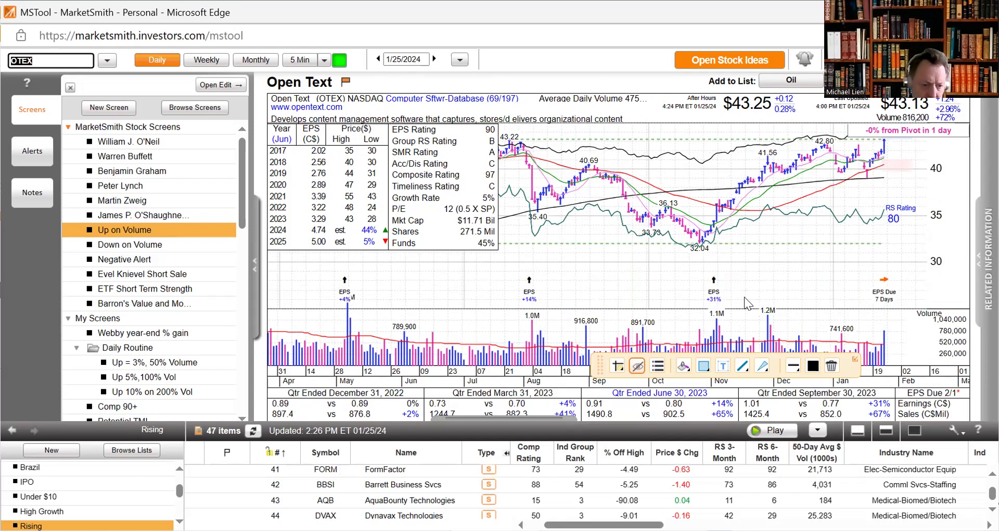
# Load the daily charts of Blackstone (BX) and Graphic Packaging (GPK).
pyautogui.write('BX')
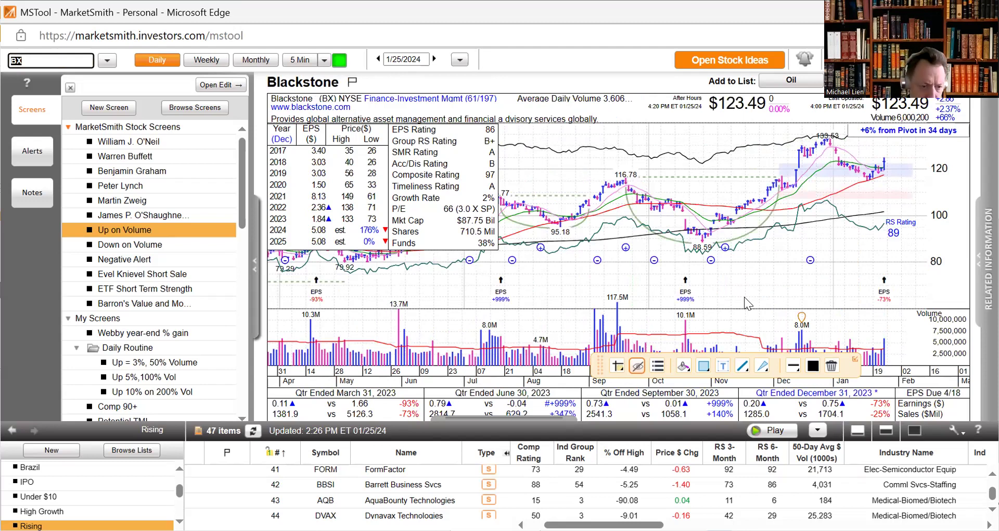
pyautogui.write('G')
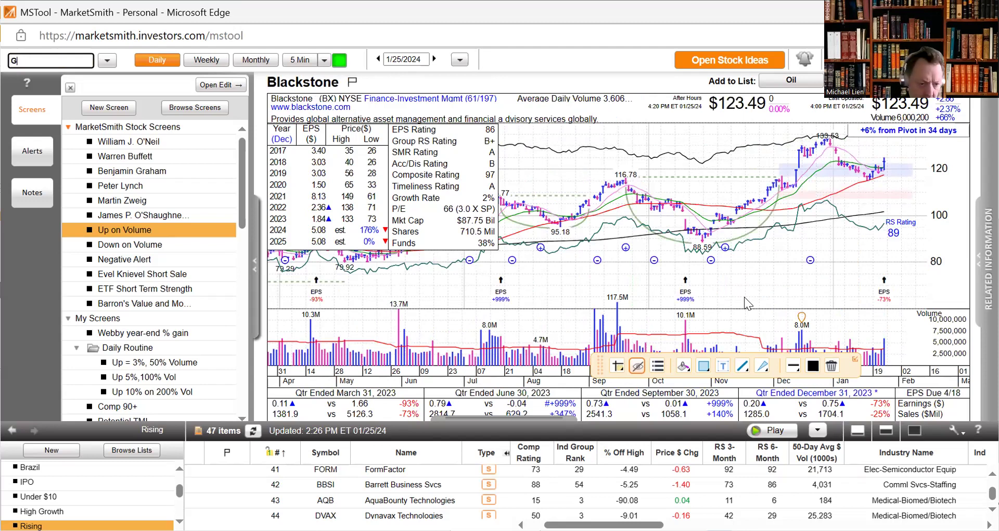
pyautogui.write('PK')
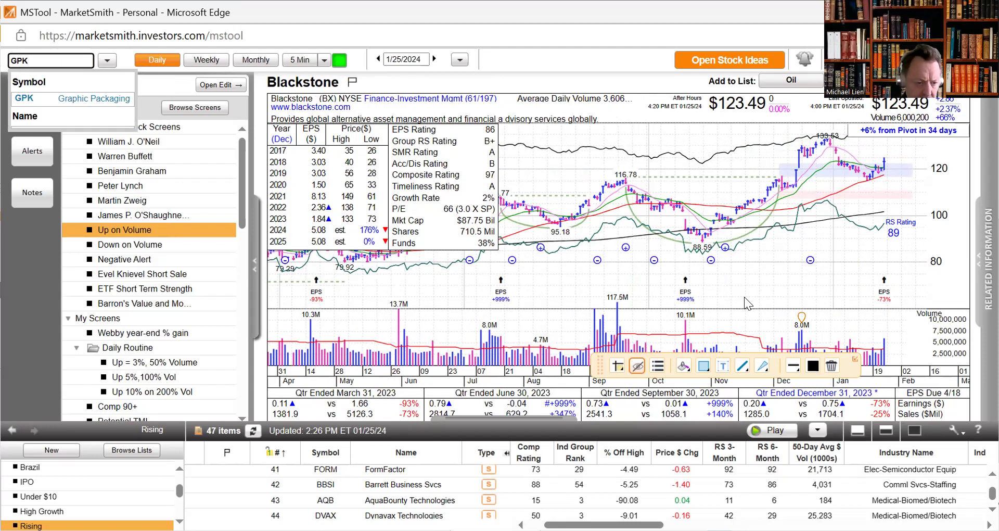
pyautogui.press('Return')
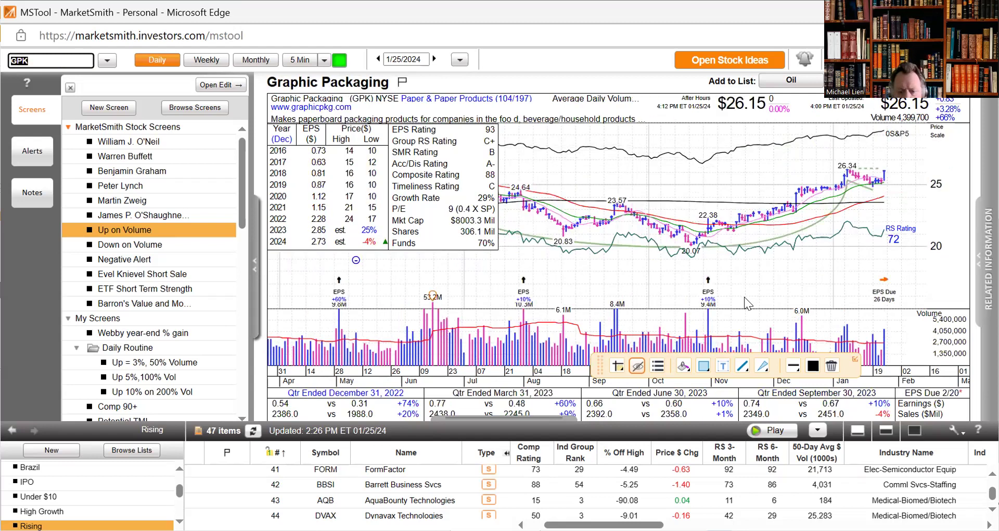
# Load the daily charts of Super Micro Computer (SMCI) and the Financial Select Sector SPDR (XLF).
pyautogui.write('S')
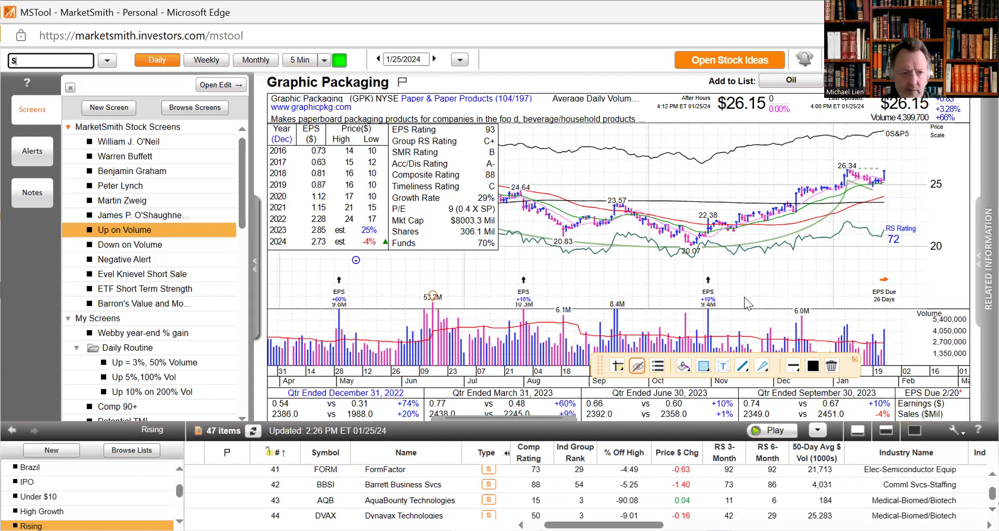
pyautogui.write('MCI')
pyautogui.press('Return')
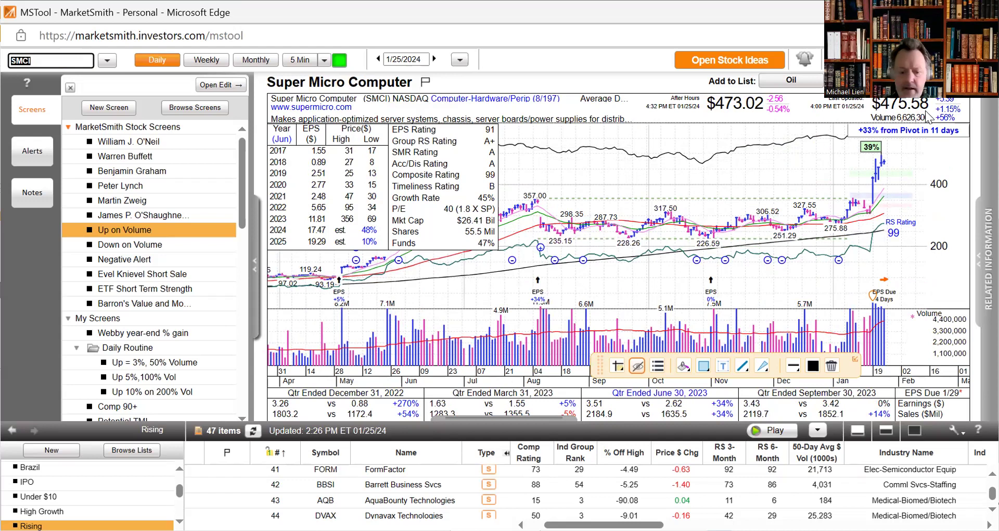
pyautogui.write('XLF')
pyautogui.press('Return')
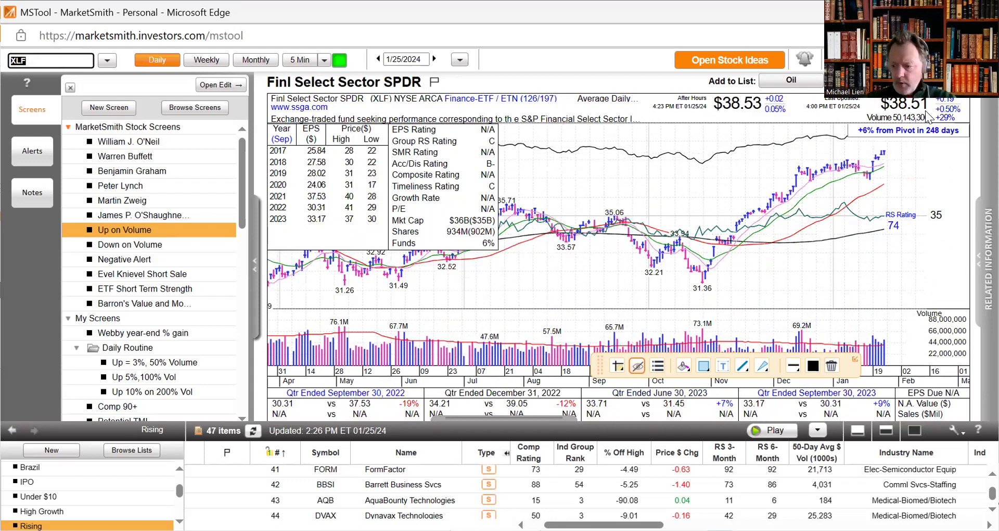
# Load the daily charts of XP (XP) and Goldman Sachs (GS).
pyautogui.write('XP')
pyautogui.press('Return')
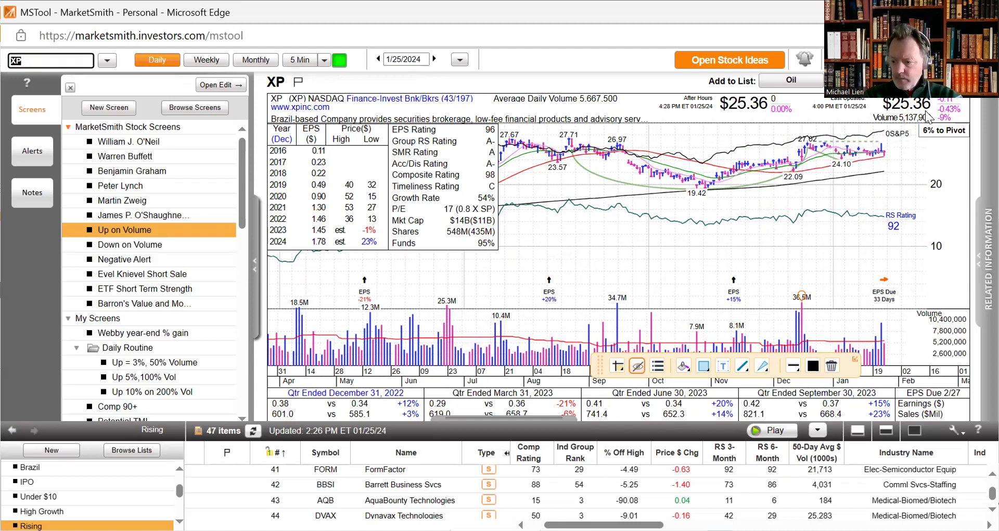
pyautogui.write('G')
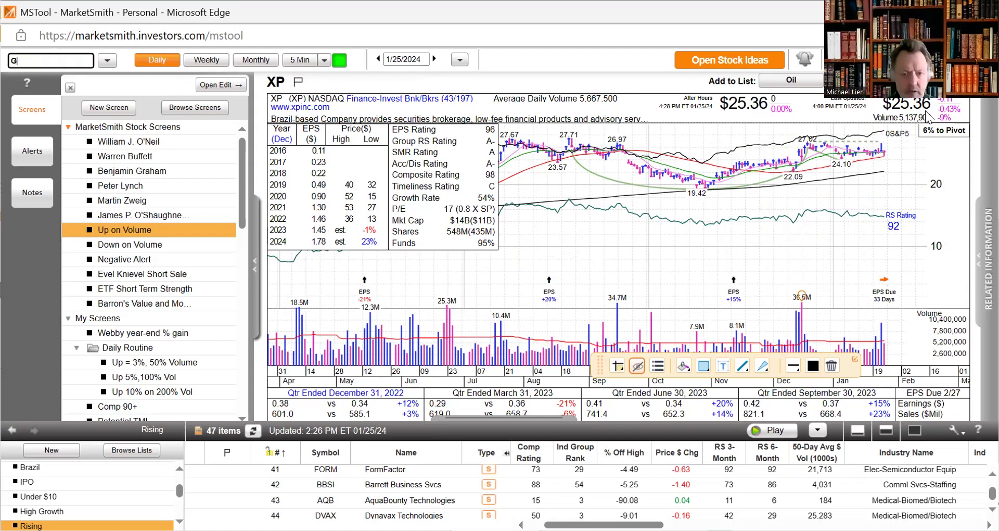
pyautogui.write('S')
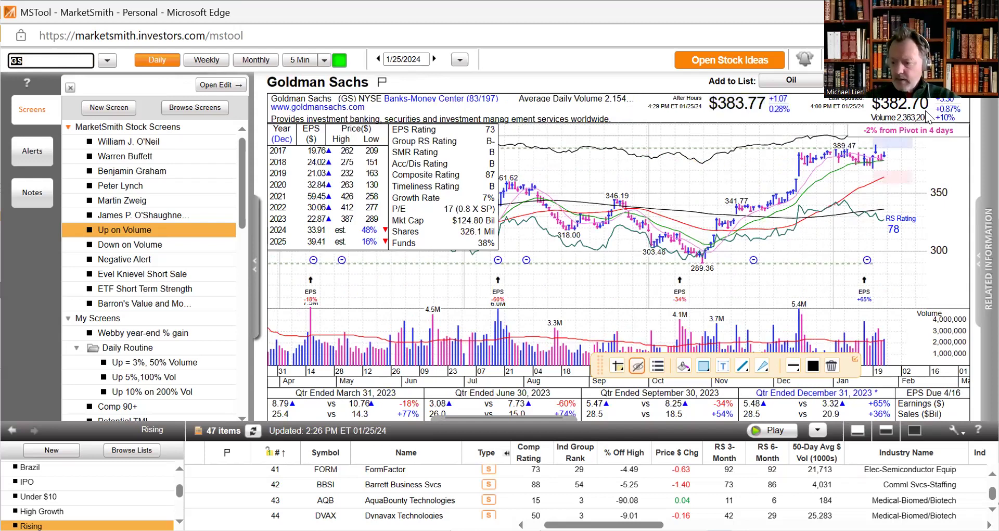
# Load the daily charts of the Energy Select Sector SPDR (XLE) and the U.S. Oil Fund (USO).
pyautogui.write('X')
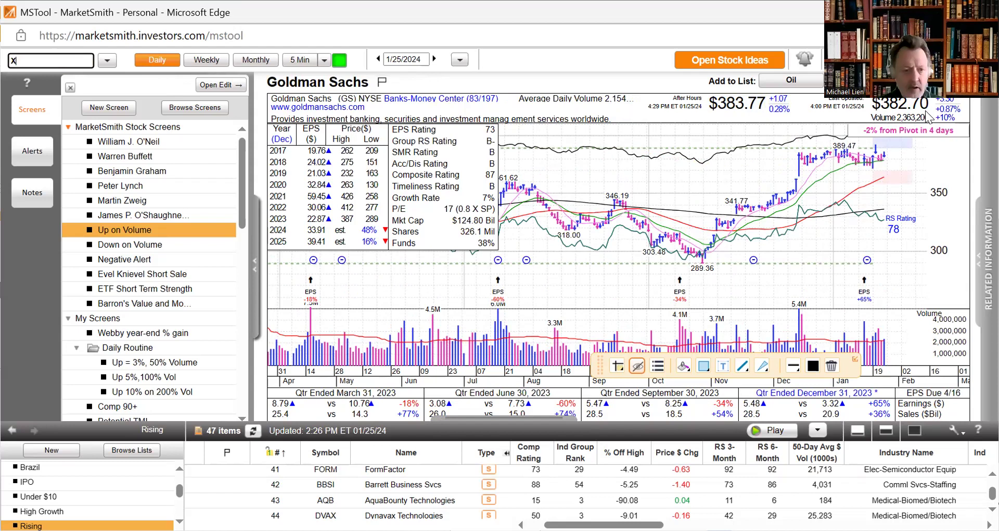
pyautogui.write('LE')
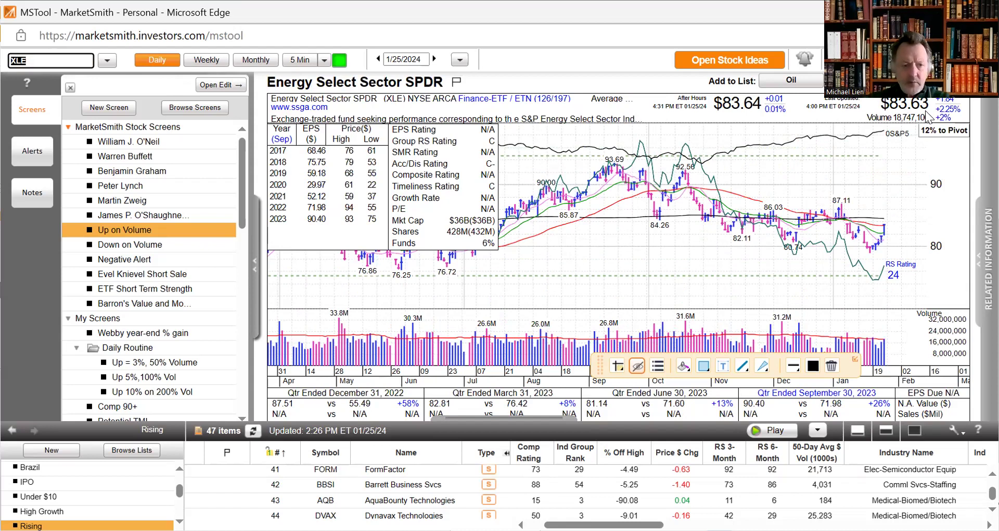
pyautogui.write('USO')
pyautogui.press('Return')
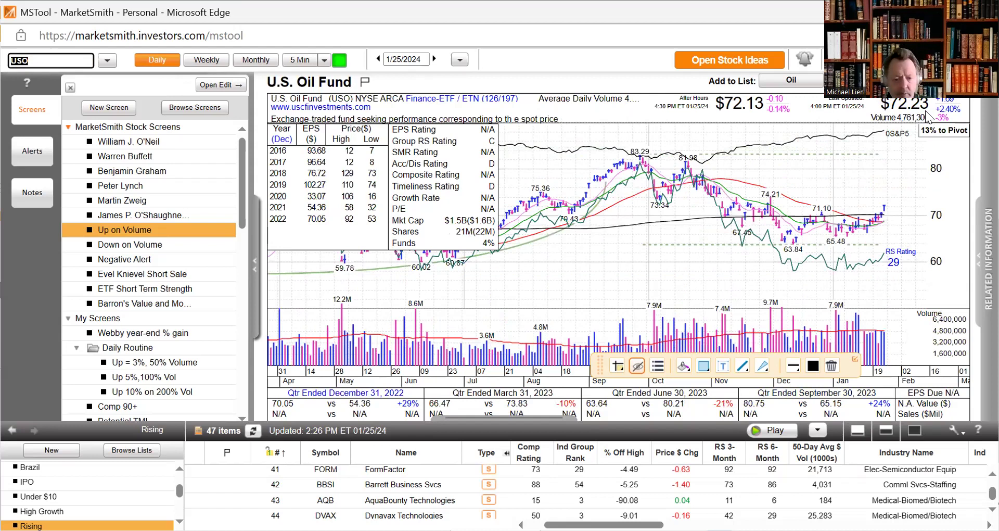
# Load the daily charts of the ProShares Ultra Bloomberg Crude ETF (UCO) and the Real Estate Sector SPDR (XLRE).
pyautogui.write('U')
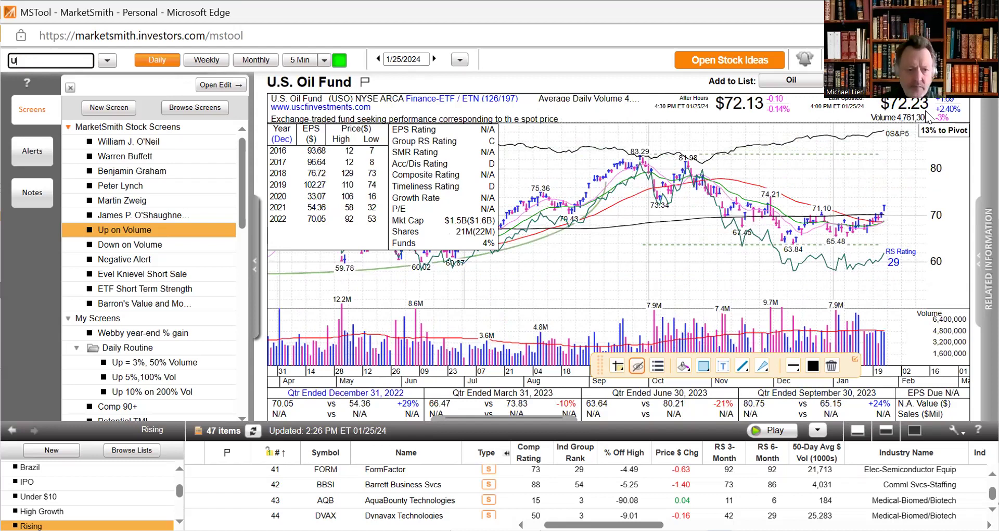
pyautogui.write('CO')
pyautogui.press('Return')
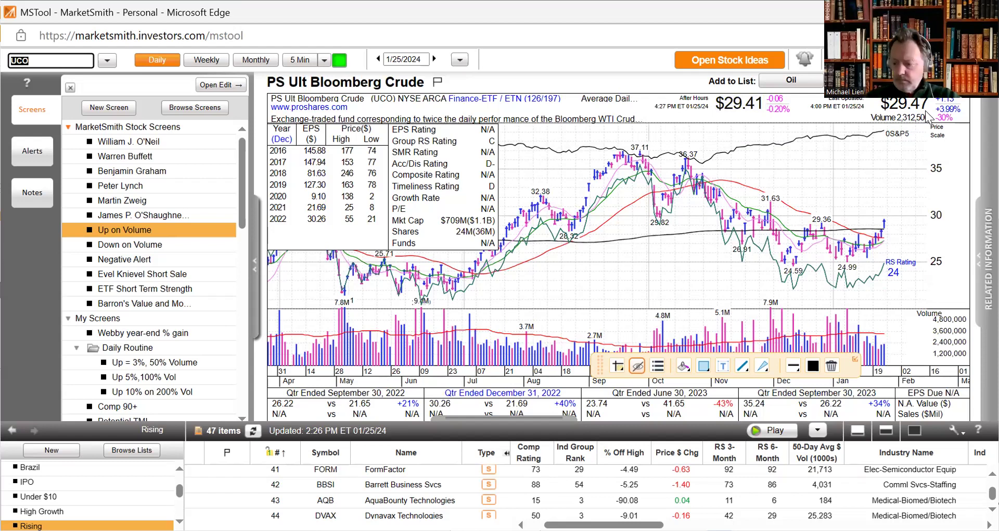
pyautogui.write('XLRE')
pyautogui.press('Return')
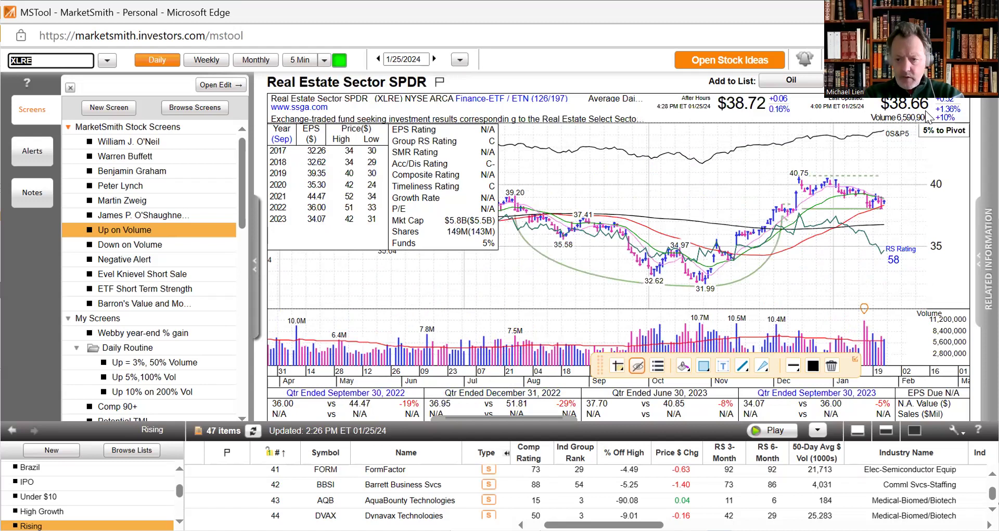
# Load the daily charts of the Communication Services Select SPDR (XLC) and the SPDR S&P Biotech ETF (XBI).
pyautogui.write('XLC')
pyautogui.press('Return')
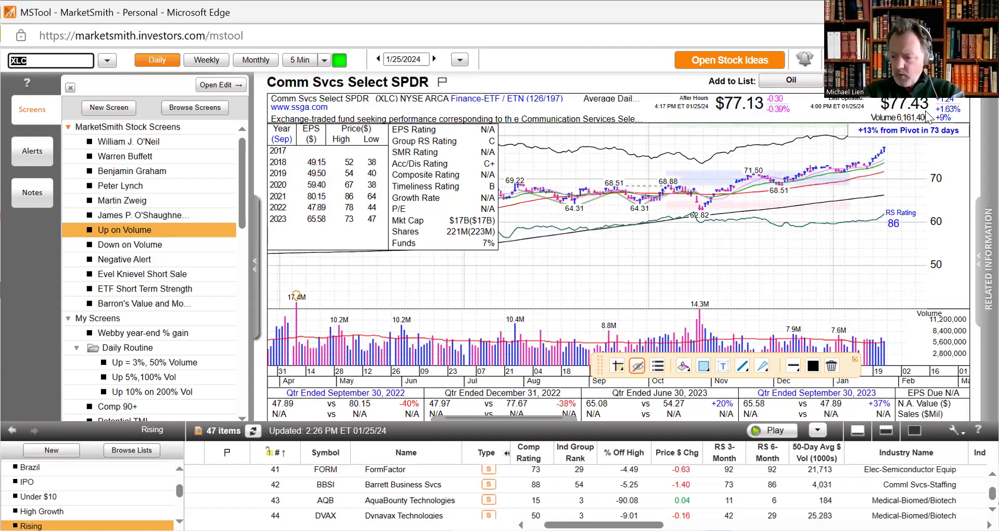
pyautogui.write('X')
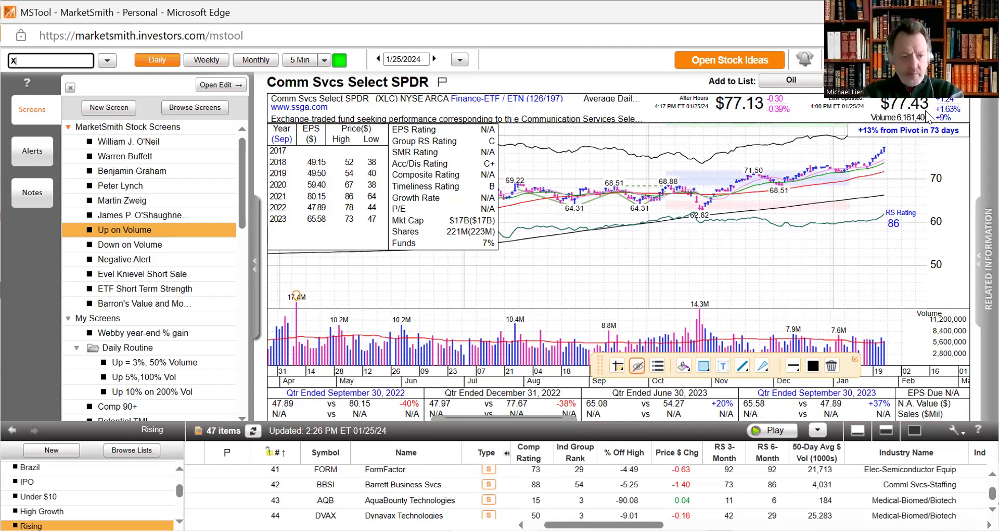
pyautogui.write('BI')
pyautogui.press('Return')
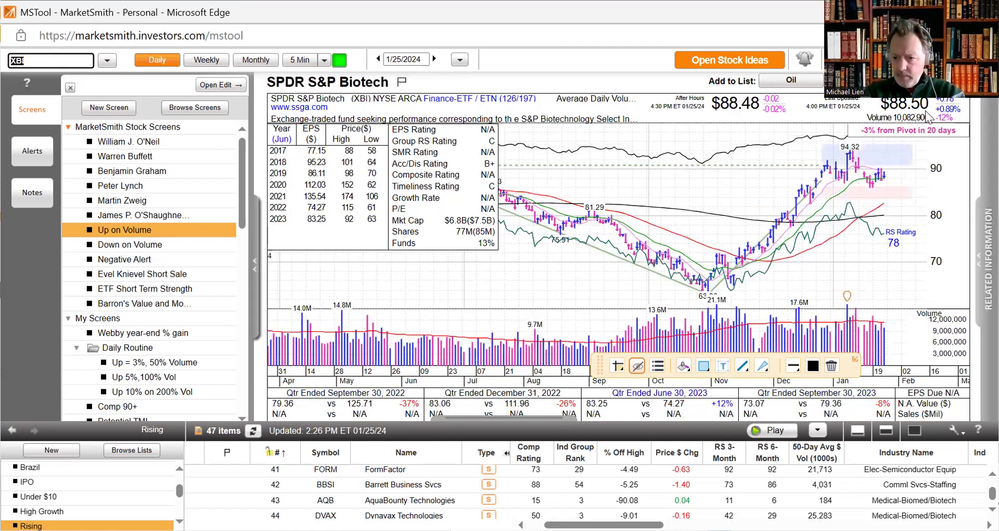
# Load the daily charts of the iShares Biotech ETF (IBB) and the iShares Expanded Tech-Software ETF (IGV).
pyautogui.press('BackSpace')
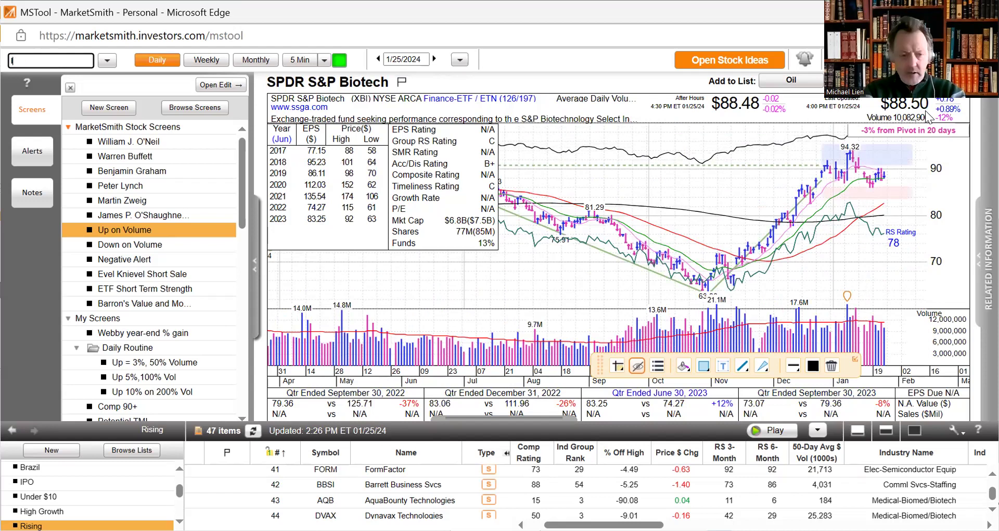
pyautogui.write('IBB')
pyautogui.press('Return')
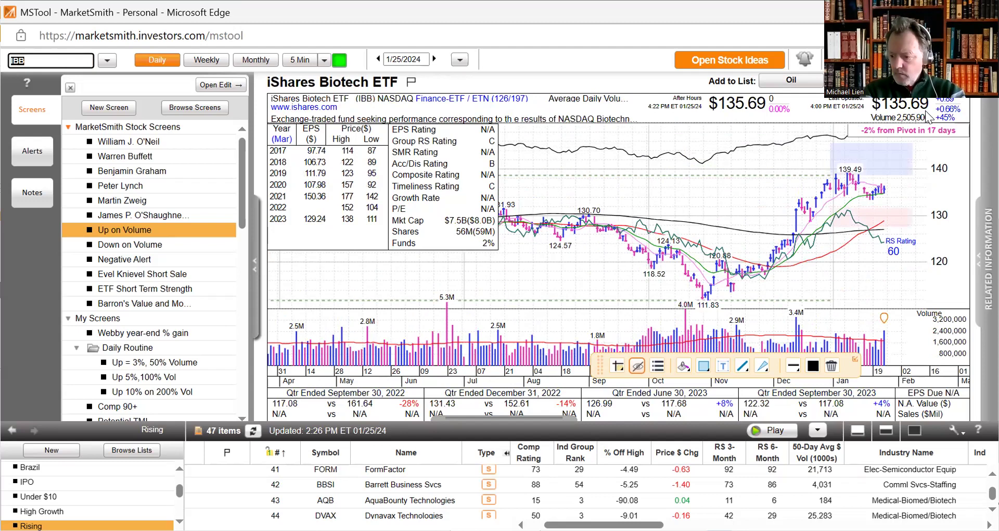
pyautogui.press('BackSpace')
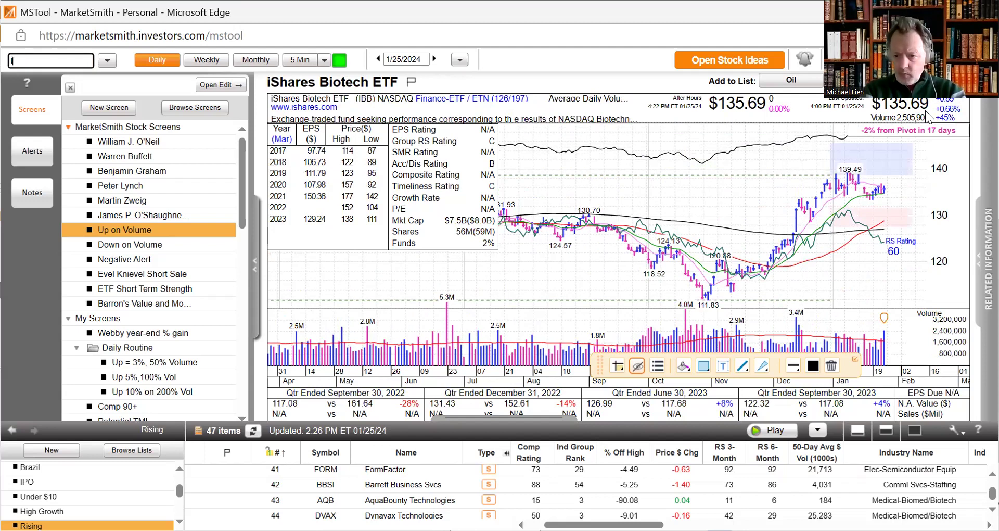
pyautogui.write('IGV')
pyautogui.press('Return')
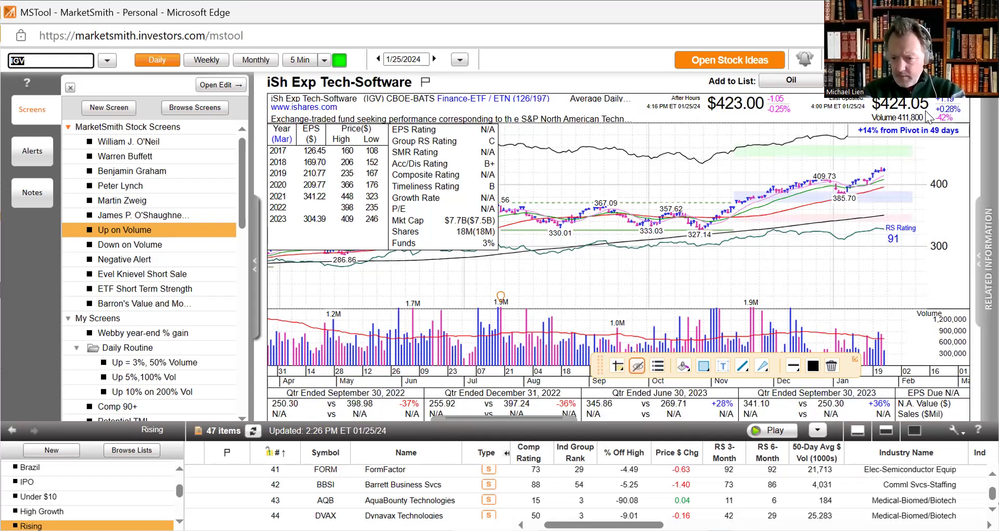
# Load the daily charts of the Technology Select Sector ETF (XLK) and the VanEck Semiconductor ETF (SMH).
pyautogui.write('XLK')
pyautogui.press('Return')
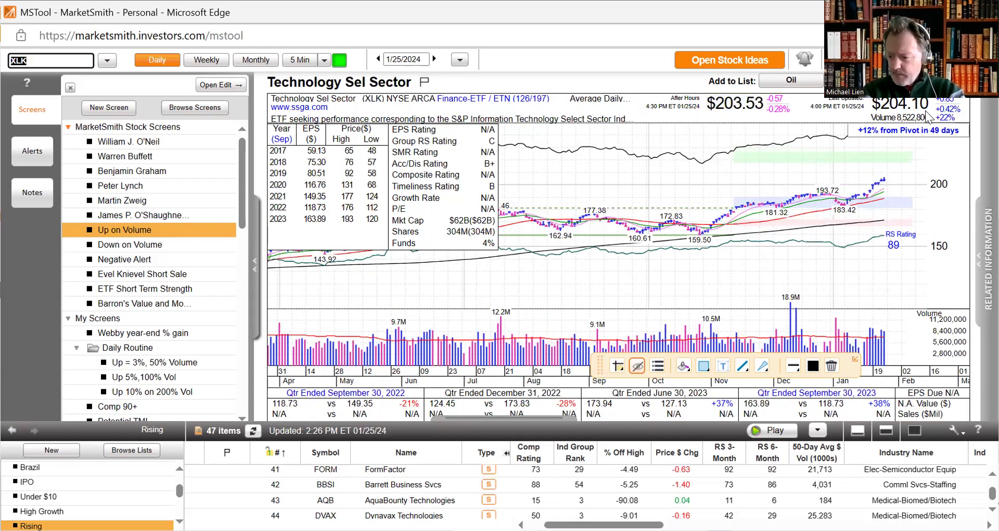
pyautogui.write('XM')
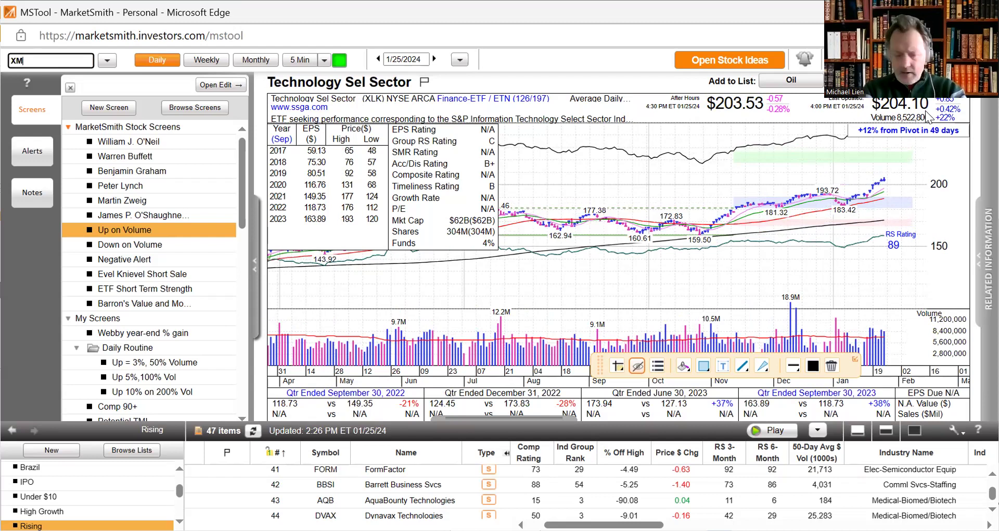
pyautogui.write('H')
pyautogui.press('Return')
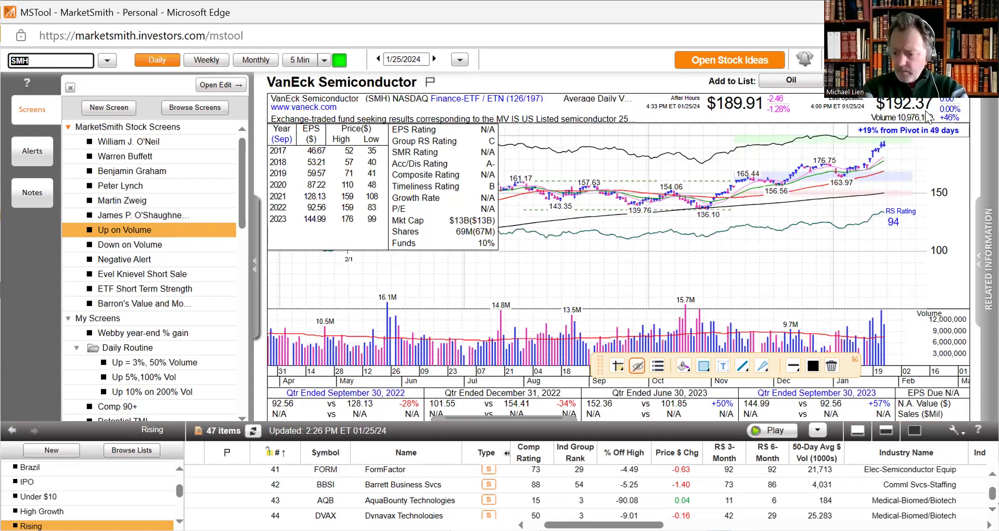
# Load the daily charts of the U.S. Global Jets ETF (JETS) and the Industrial Select Sector ETF (XLI).
pyautogui.write('JE')
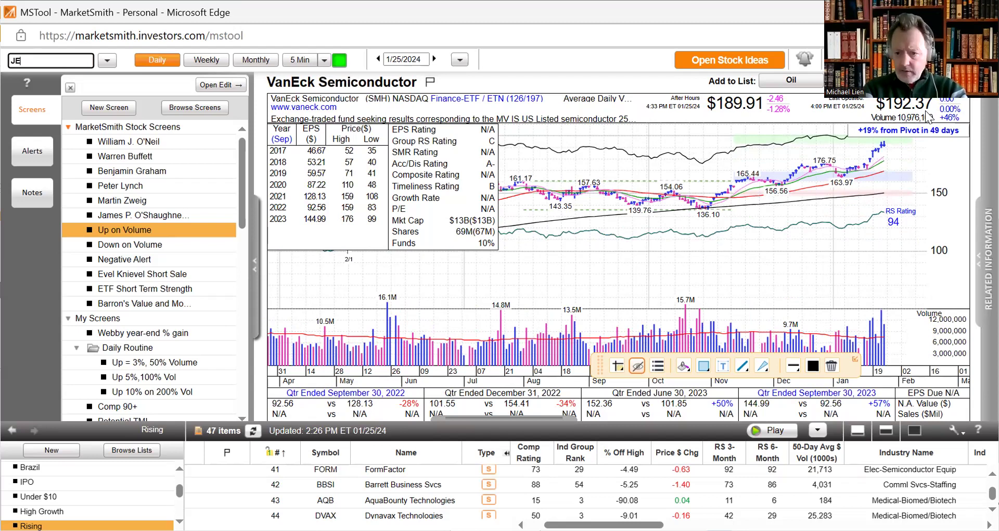
pyautogui.write('TS')
pyautogui.press('Return')
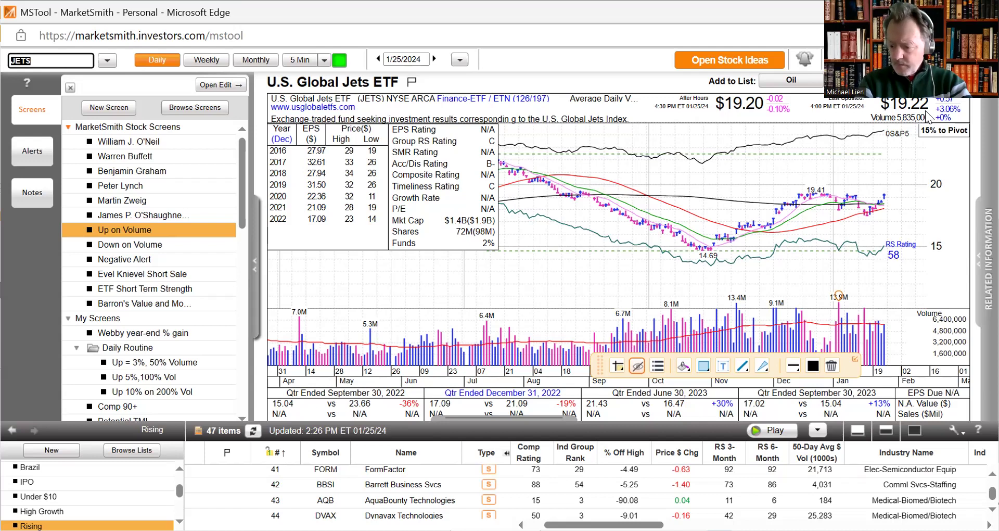
pyautogui.write('X')
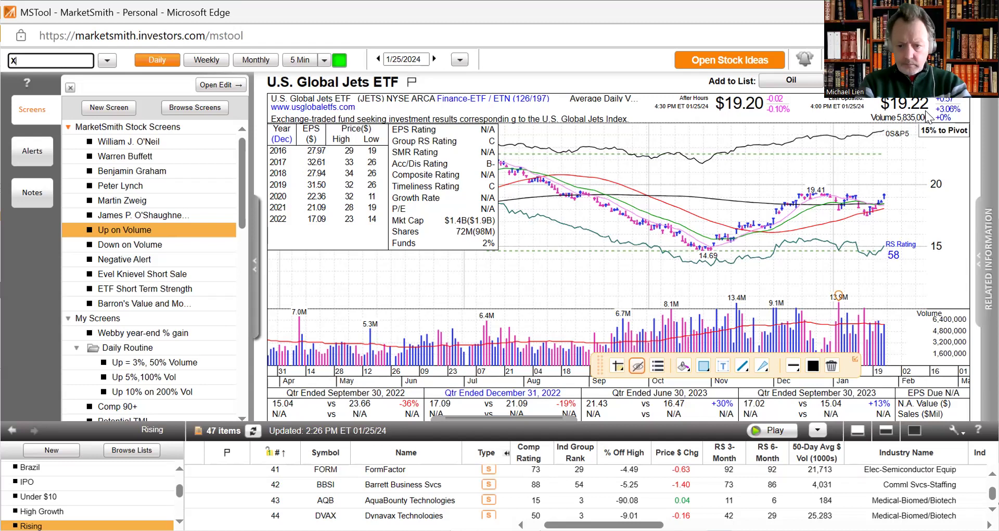
pyautogui.write('LI')
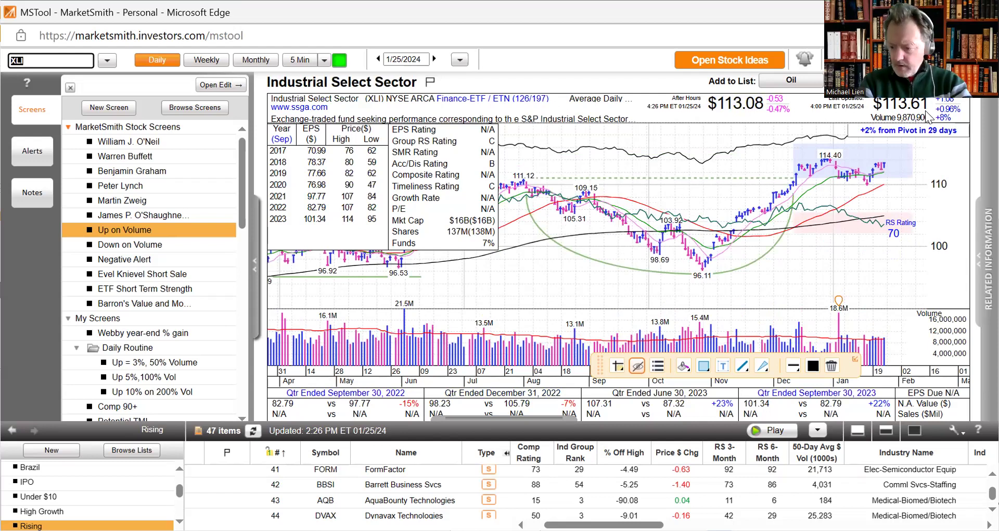
# Load the daily charts of Caterpillar (CAT) and the Materials Select Sector SPDR (XLB).
pyautogui.write('C')
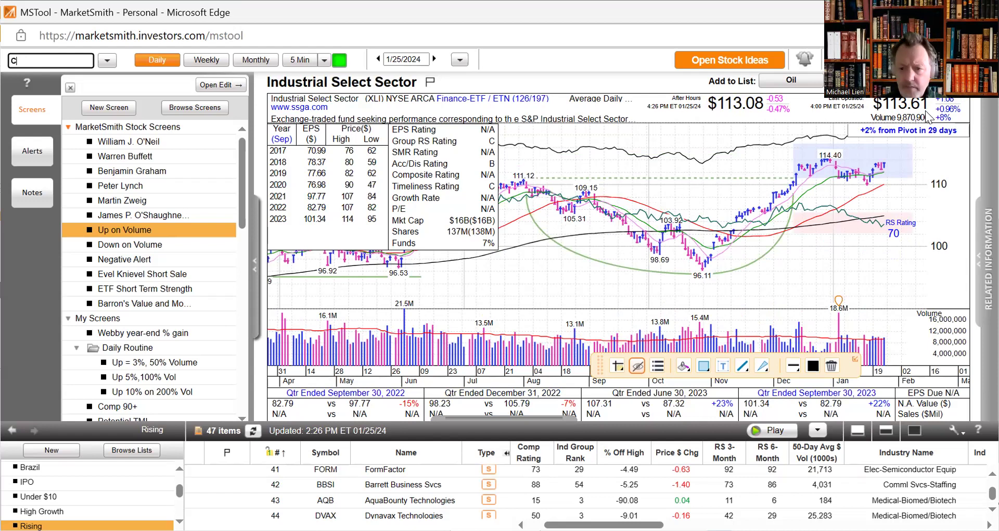
pyautogui.write('AT')
pyautogui.press('Return')
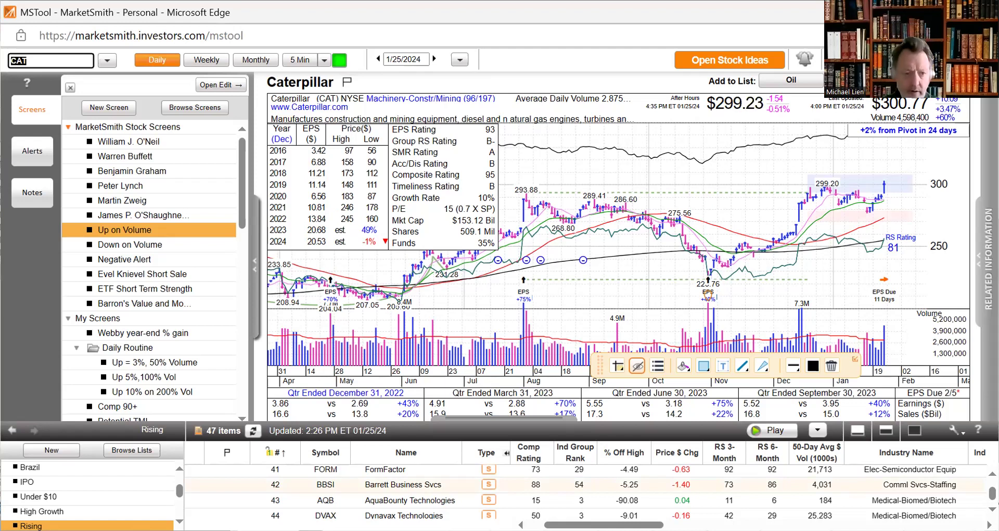
pyautogui.write('XLB')
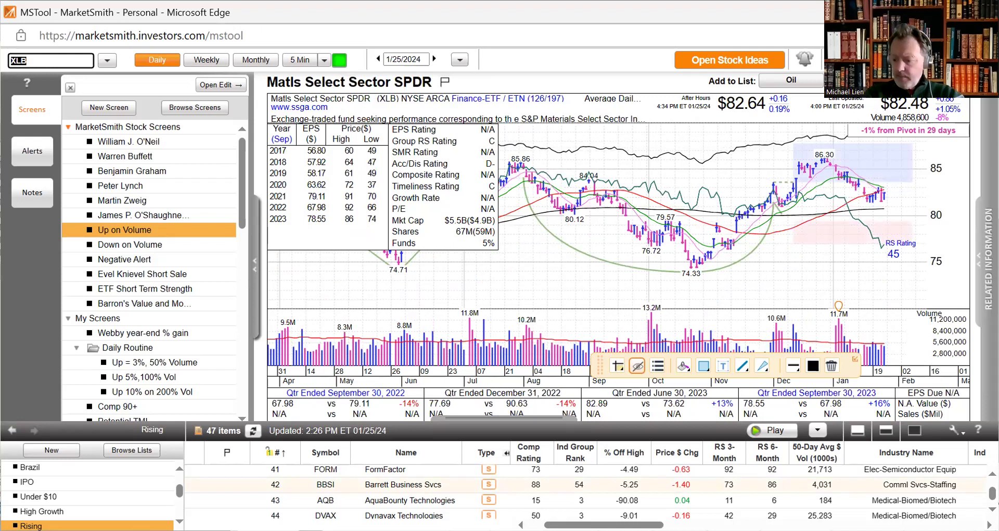
# Load the daily charts of the SPDR S&P Metals & Mining ETF (XME) and the SPDR S&P Homebuilders ETF (XHB).
pyautogui.write('X')
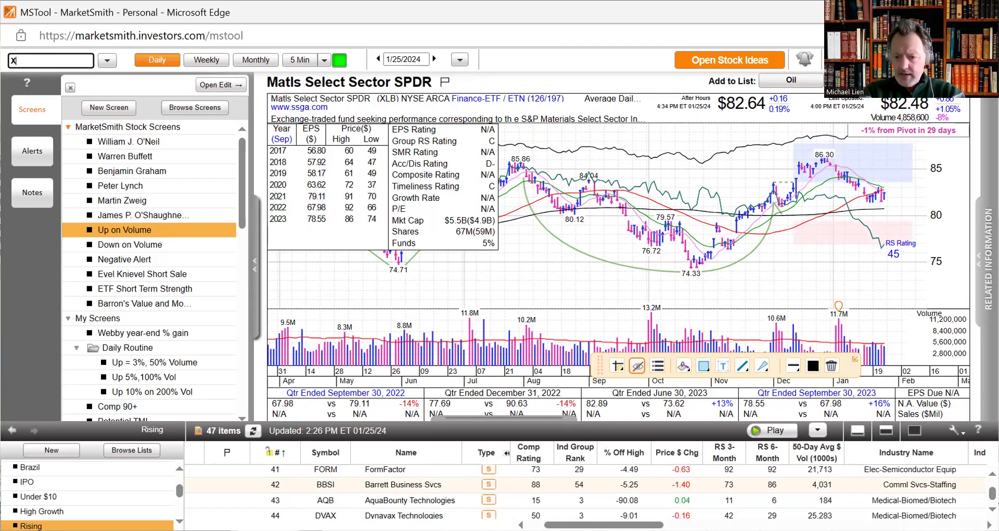
pyautogui.write('ME')
pyautogui.press('Return')
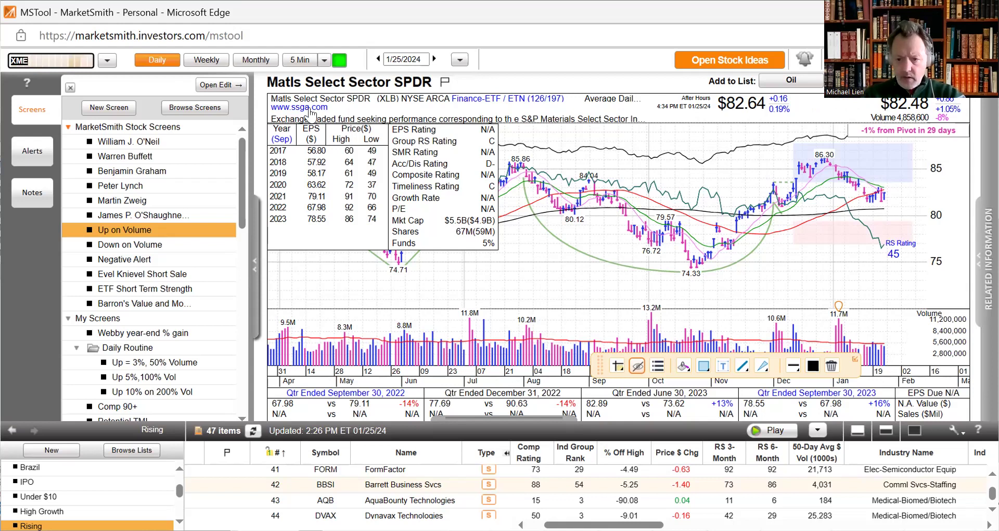
pyautogui.click(209, 61)
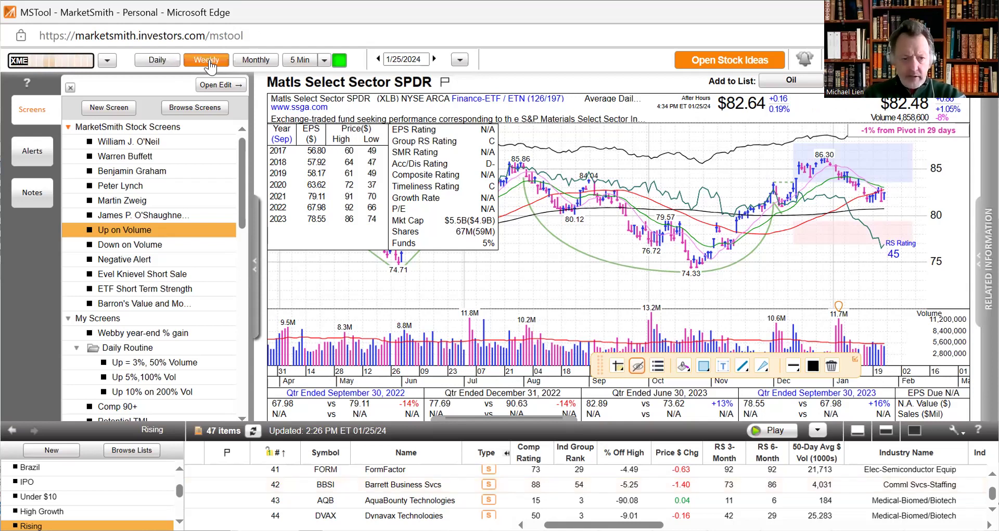
pyautogui.click(155, 61)
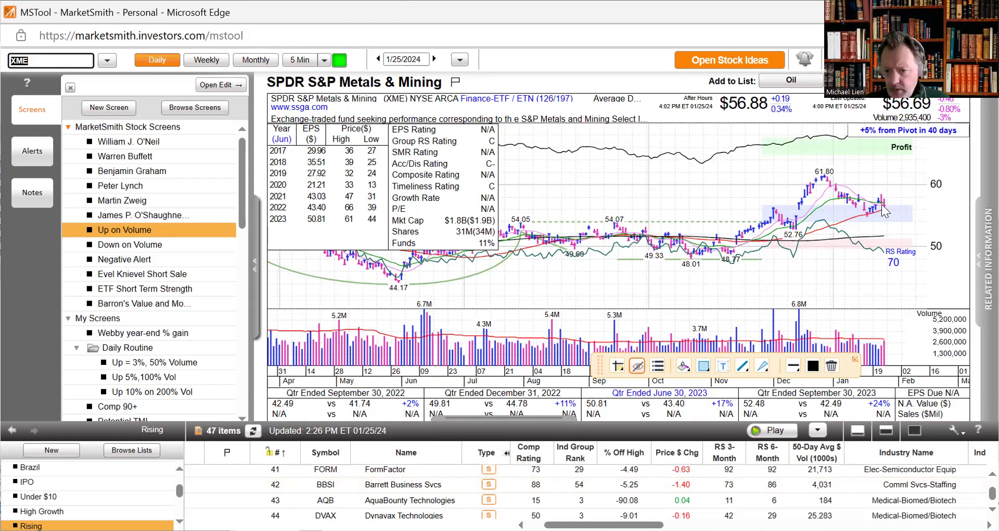
pyautogui.moveTo(884, 207)
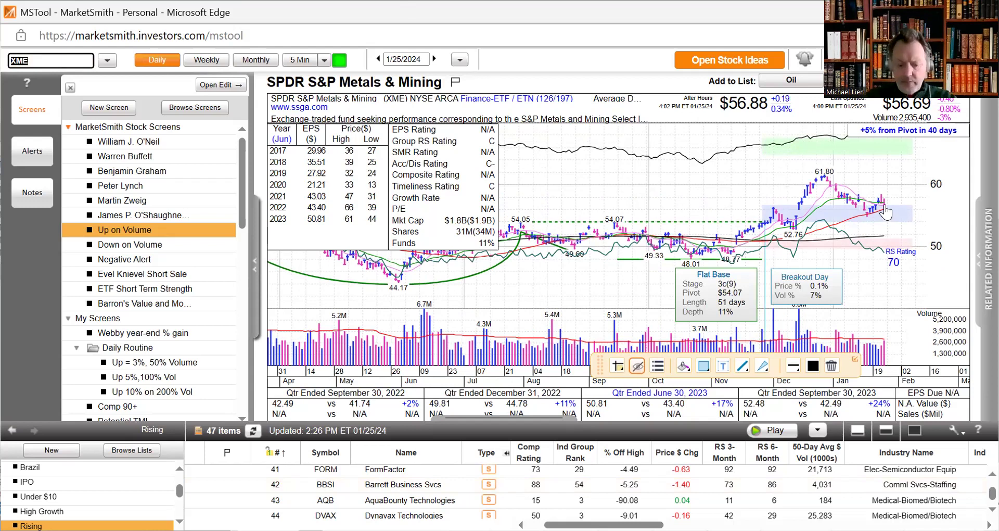
pyautogui.write('X')
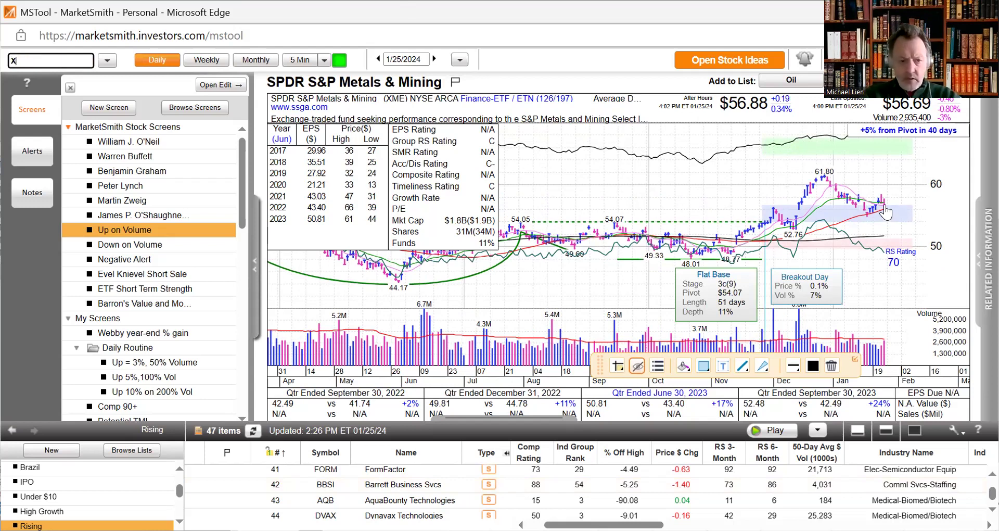
pyautogui.write('HB')
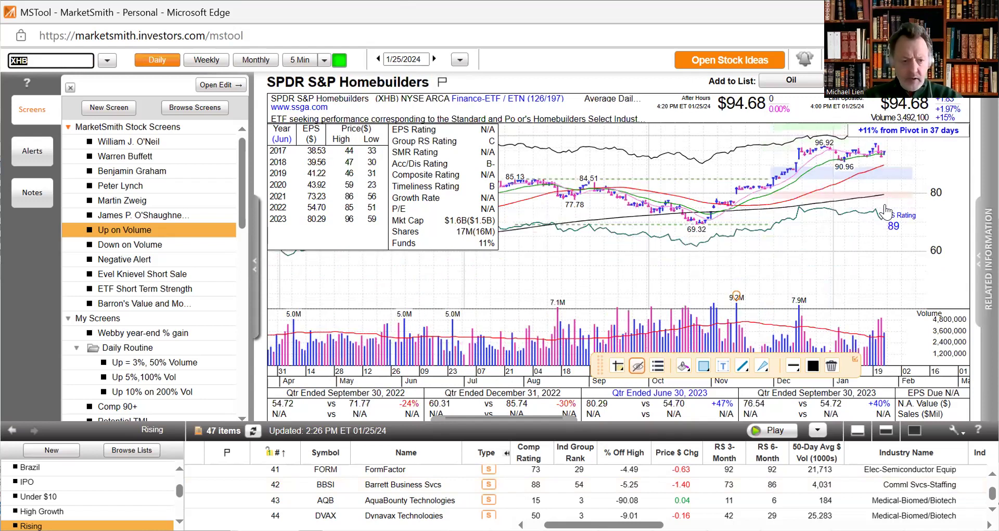
# Load the daily charts of Smith Douglas Homes (SDHC) and GigaCloud Technology (GCT).
pyautogui.write('SDHC')
pyautogui.press('Return')
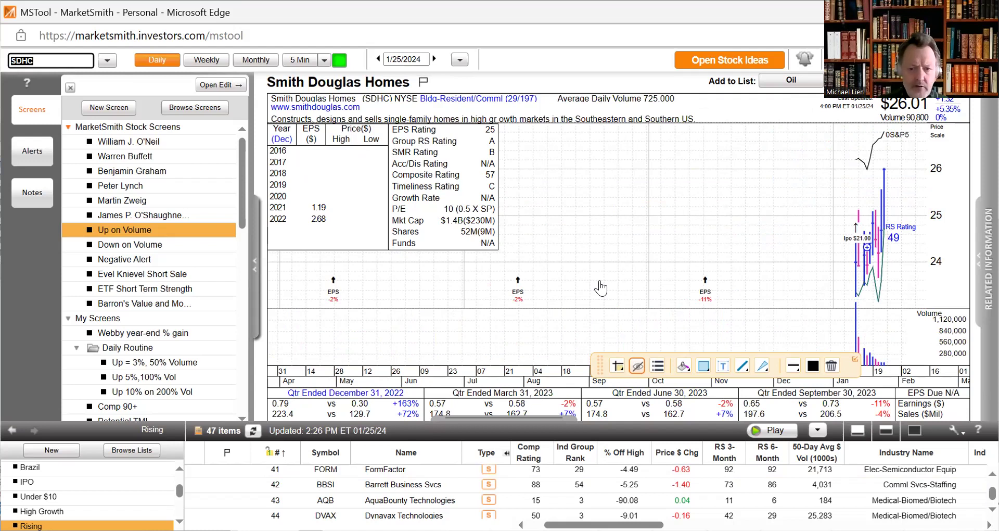
pyautogui.write('GCT')
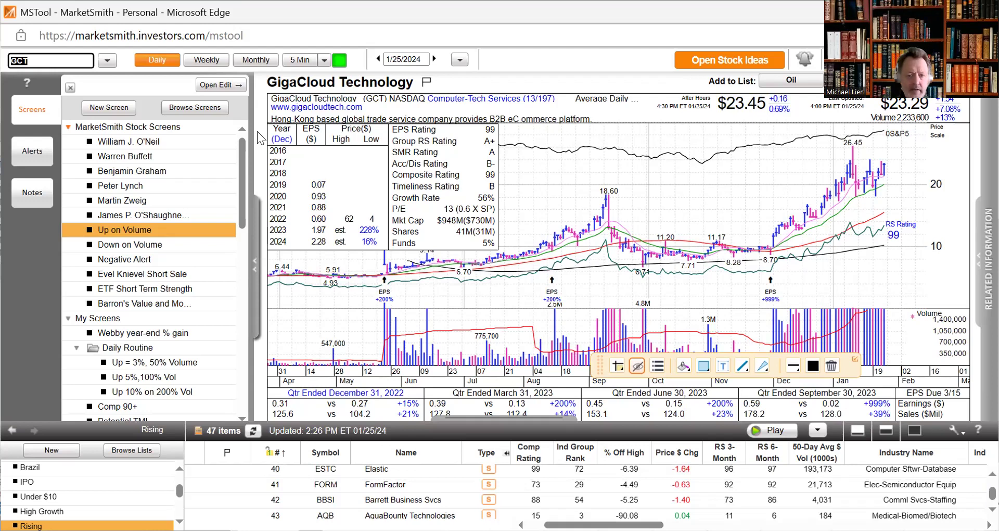
# Load the chart of Copart (CPRT), view it on the monthly time frame, and return it to the daily time frame.
pyautogui.write('CPRT')
pyautogui.press('Return')
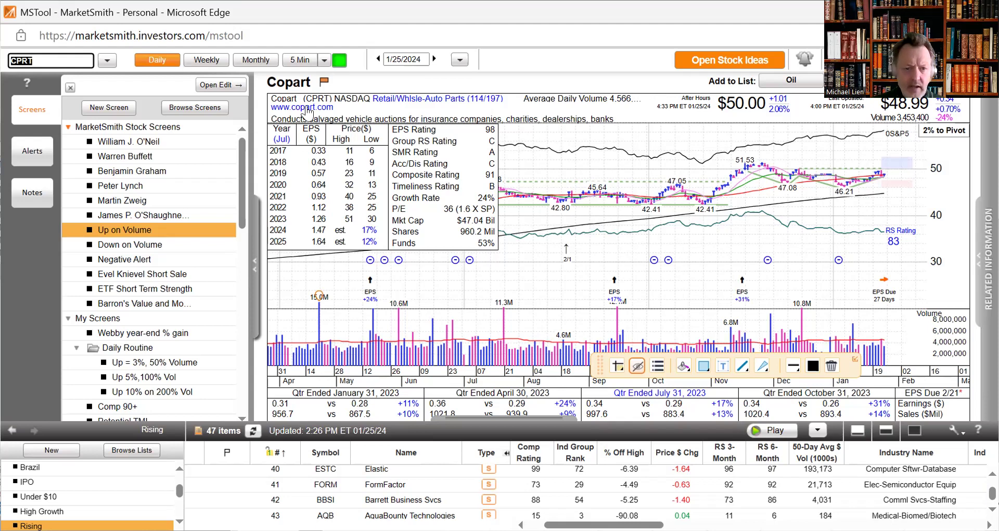
pyautogui.click(257, 61)
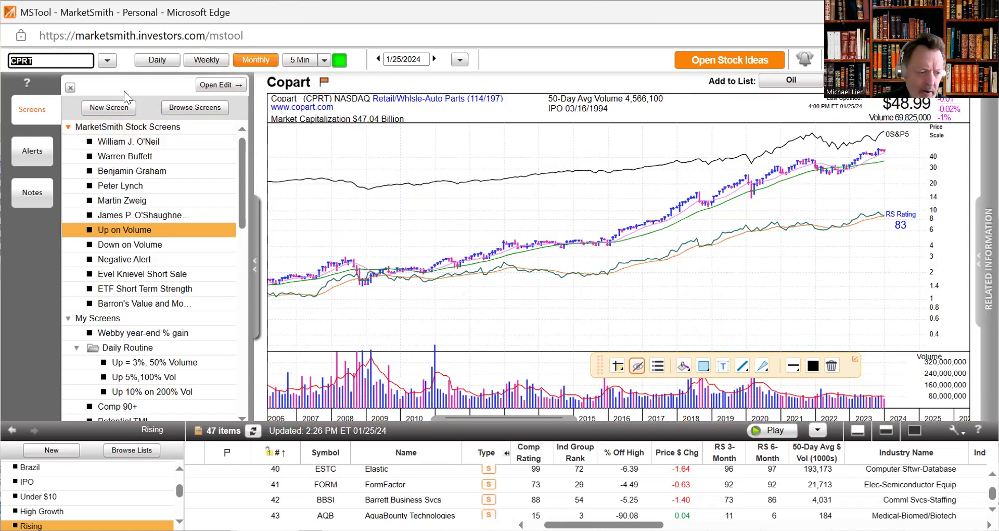
pyautogui.click(145, 60)
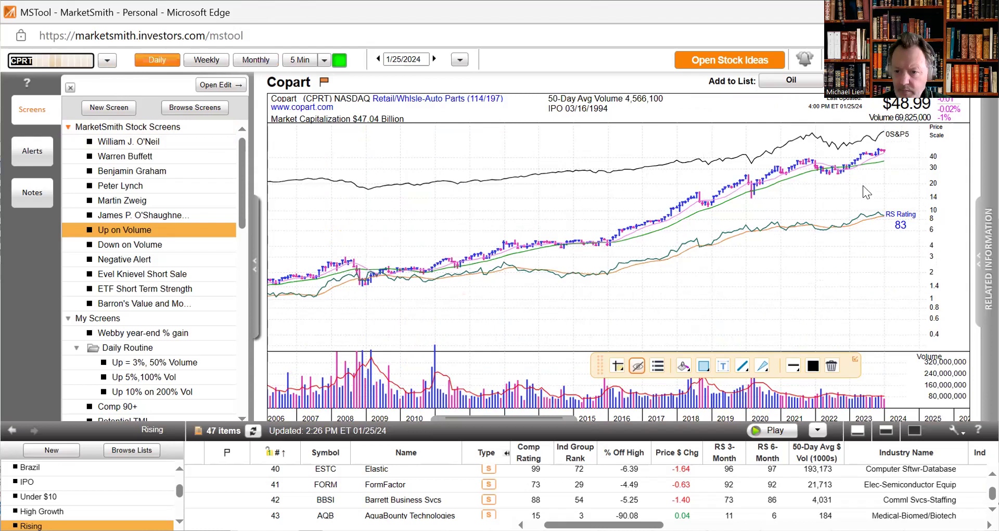
pyautogui.moveTo(872, 185)
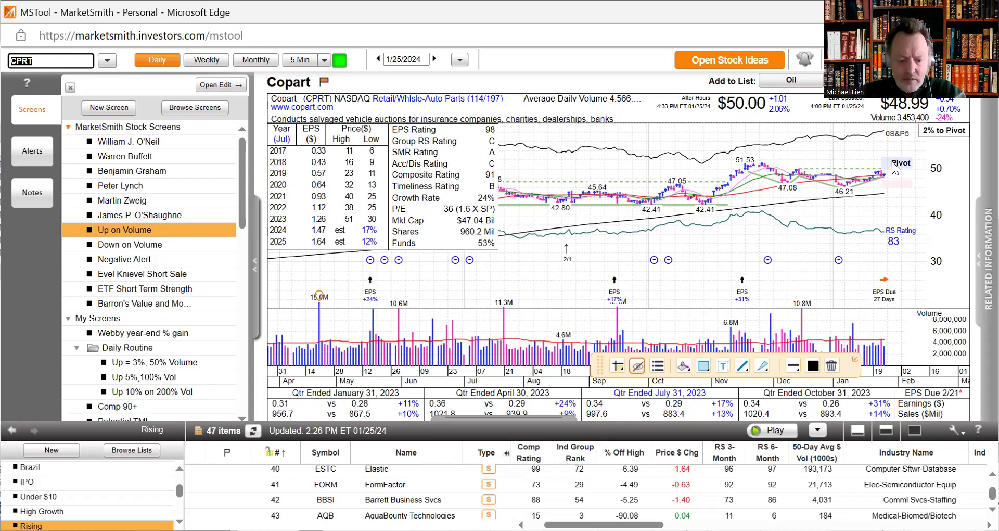
# Load the chart of CAVA Group (CAVA) on the daily time frame.
pyautogui.write('C')
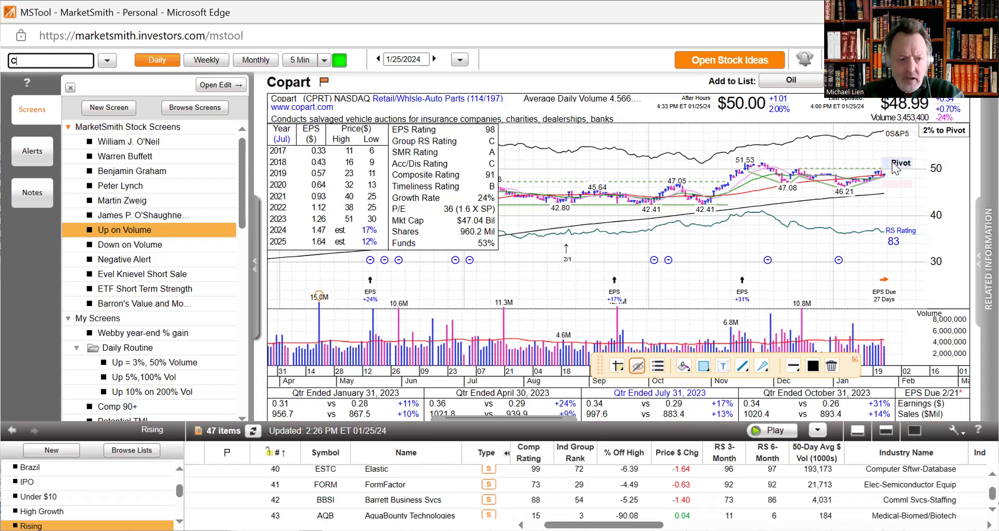
pyautogui.write('AVA')
pyautogui.press('Return')
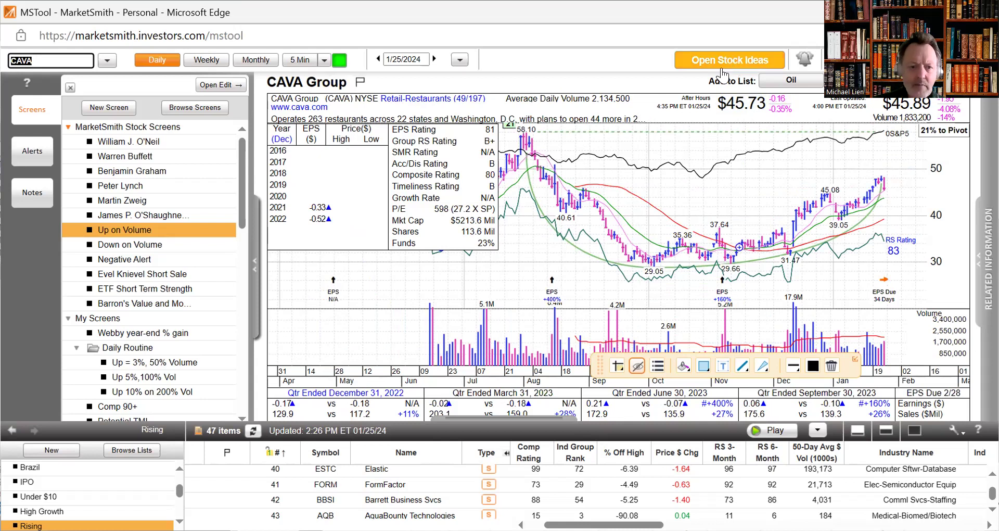
pyautogui.click(156, 62)
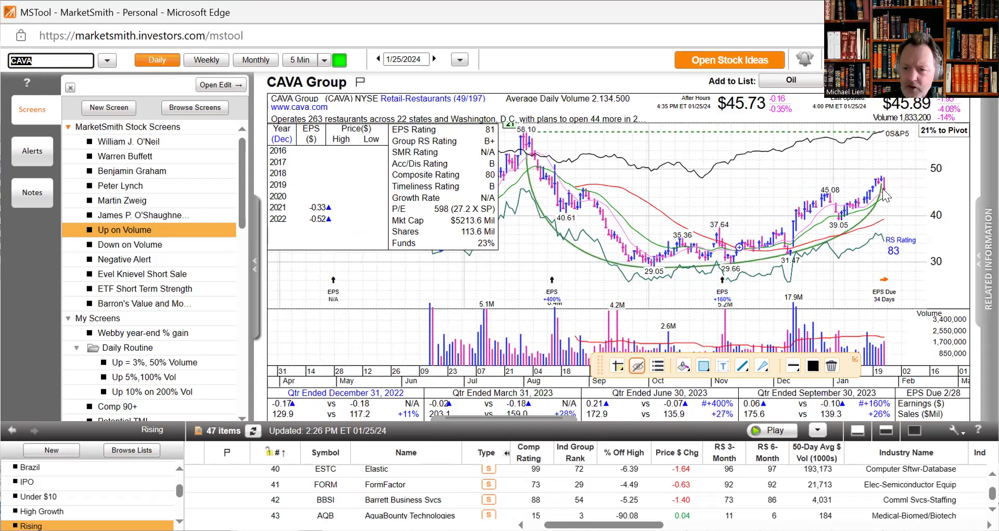